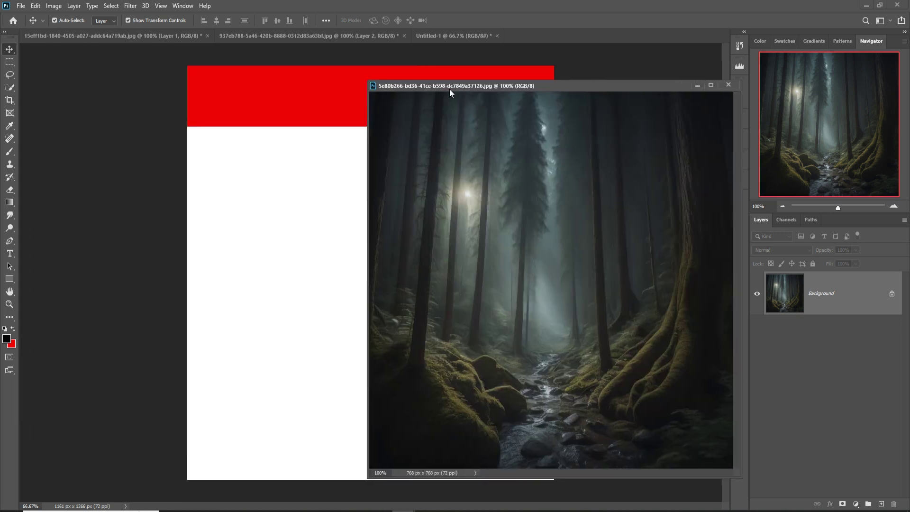
- Copy the forest image into Untitled-1, scale it to about 151% to span the canvas width, and align it with the bottom edge
left_click_drag(491, 174, 305, 180)
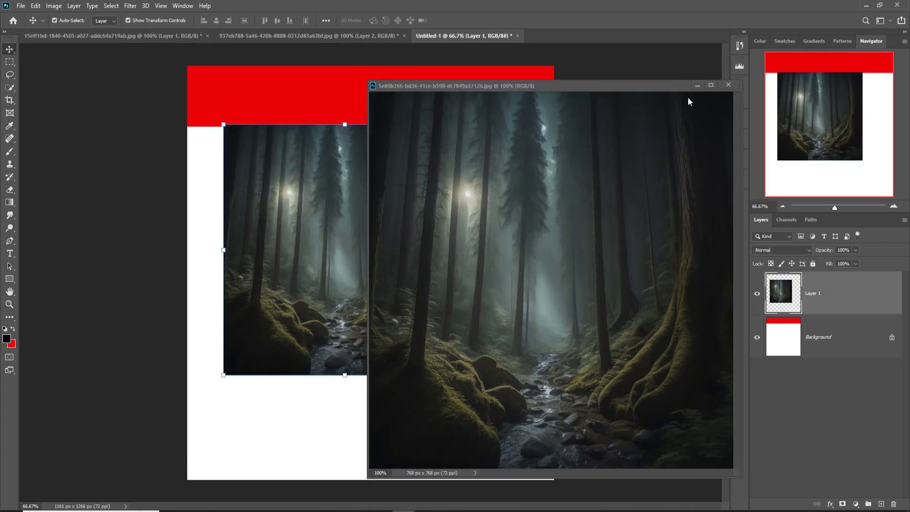
left_click(728, 85)
left_click_drag(368, 219, 331, 162)
left_click_drag(432, 320, 540, 469)
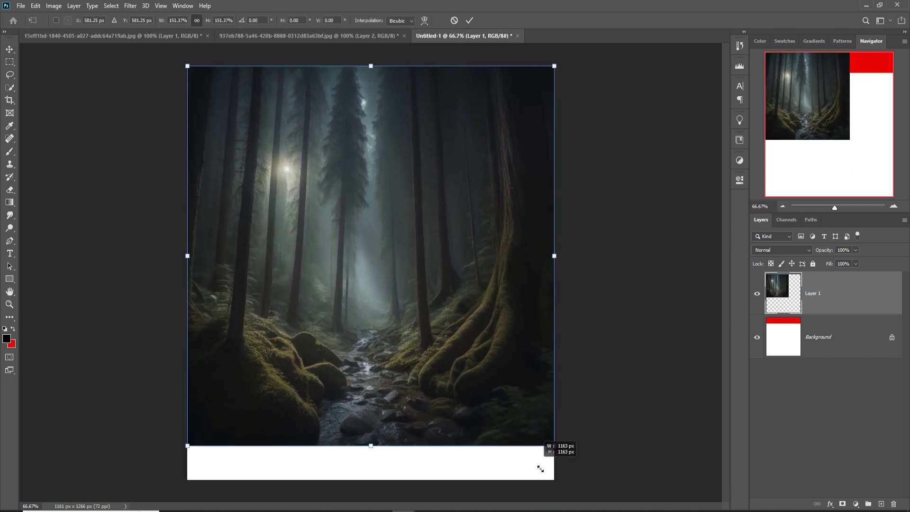
left_click_drag(386, 329, 387, 361)
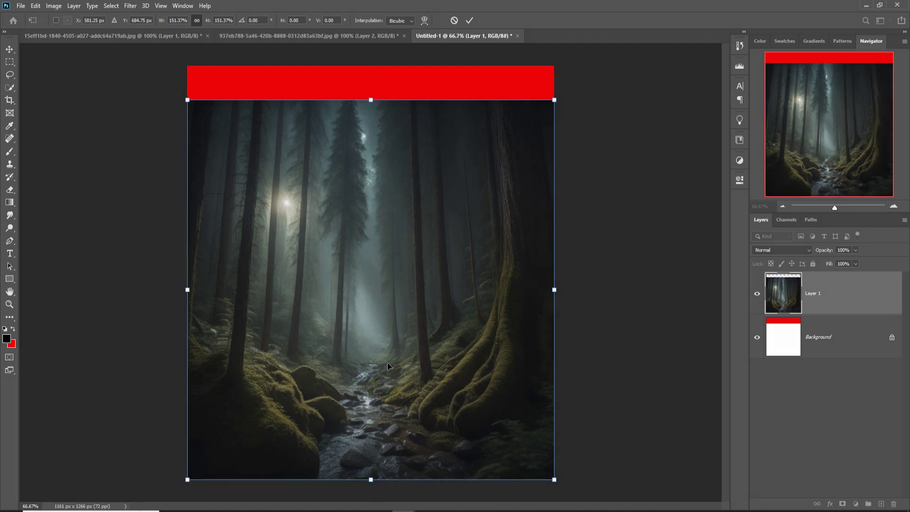
left_click(471, 22)
- Select the uncovered red strip above the forest, fill it with content-aware forest texture, and deselect
left_click(9, 62)
left_click_drag(178, 56, 571, 105)
left_click(36, 6)
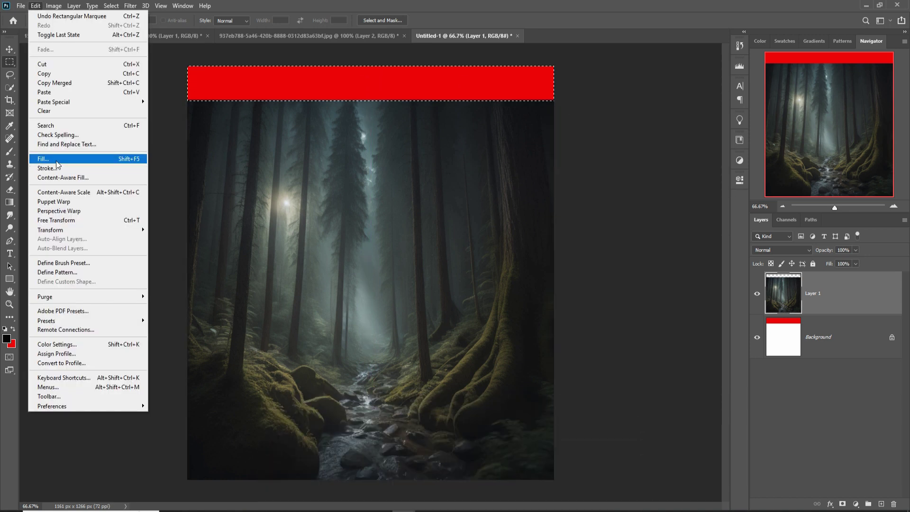
left_click(56, 165)
left_click(512, 138)
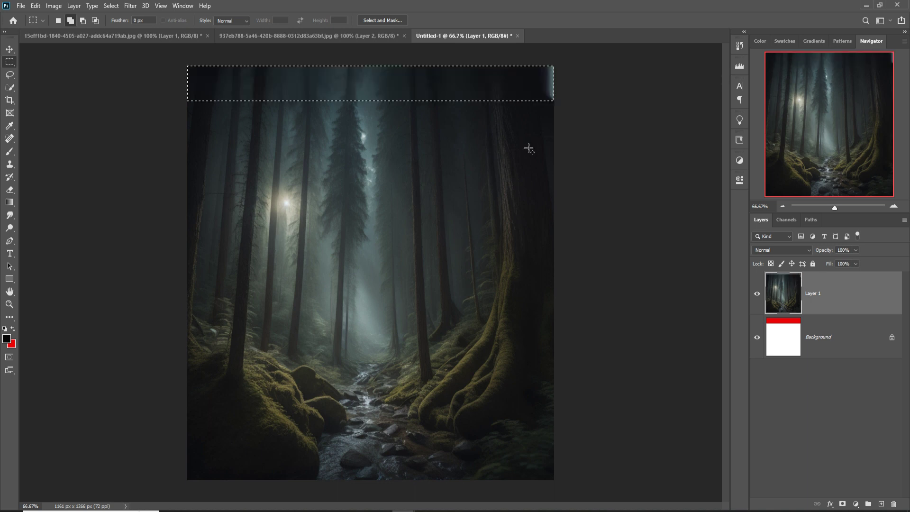
left_click(111, 6)
left_click(125, 26)
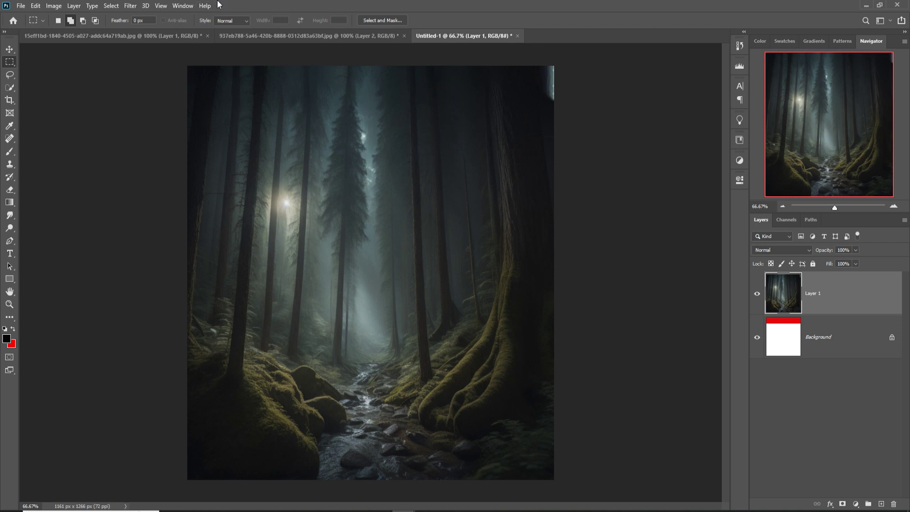
- Copy the cut-out elephant from its own document into the forest composite and close the source document
left_click(10, 50)
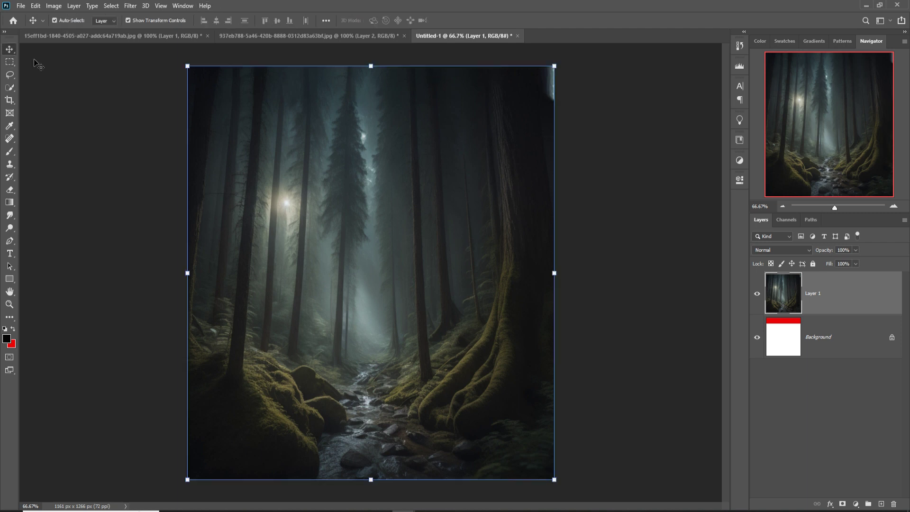
left_click(160, 37)
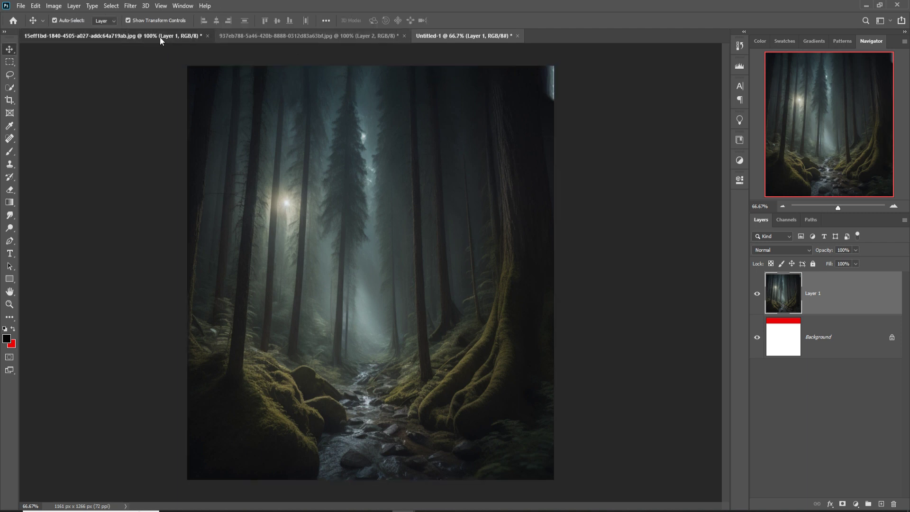
left_click_drag(130, 38, 544, 91)
left_click_drag(624, 186, 385, 246)
left_click(762, 92)
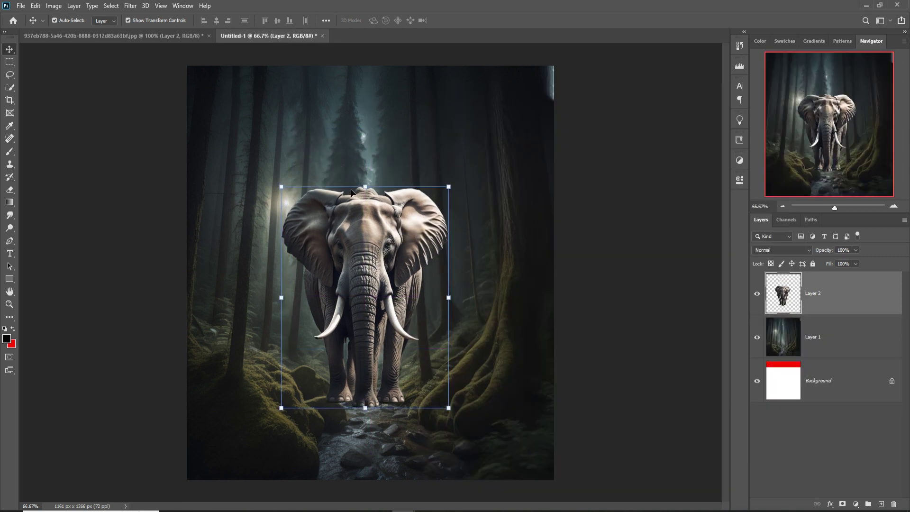
- Scale the elephant to about 145% and centre it between the trees above the stream
left_click_drag(288, 191, 221, 93)
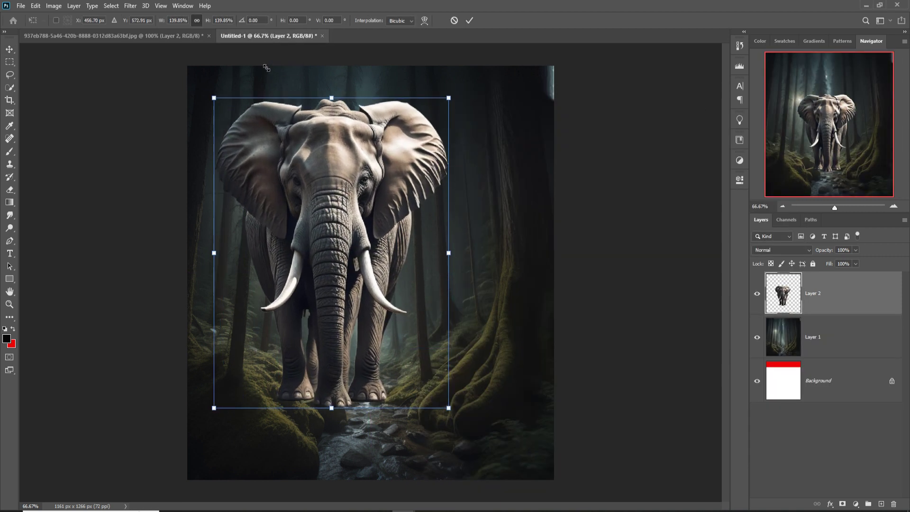
left_click_drag(451, 103, 461, 93)
left_click_drag(317, 244, 351, 256)
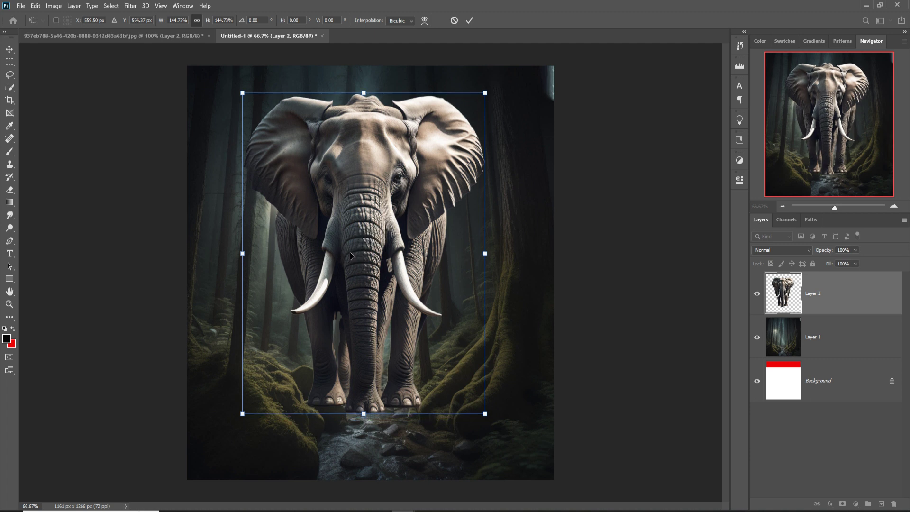
left_click(470, 22)
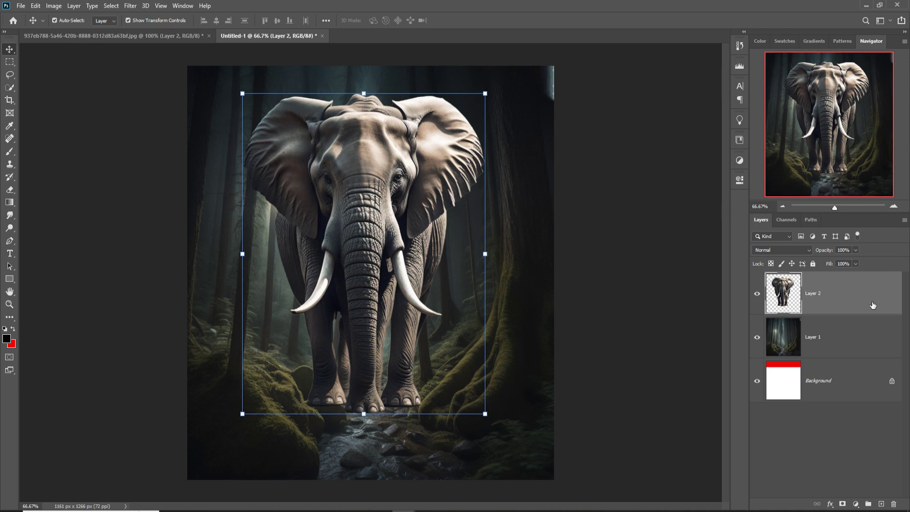
- Lower the elephant layer's opacity to 24% and add a layer mask for painting with the Brush
left_click(857, 250)
left_click_drag(855, 262, 823, 265)
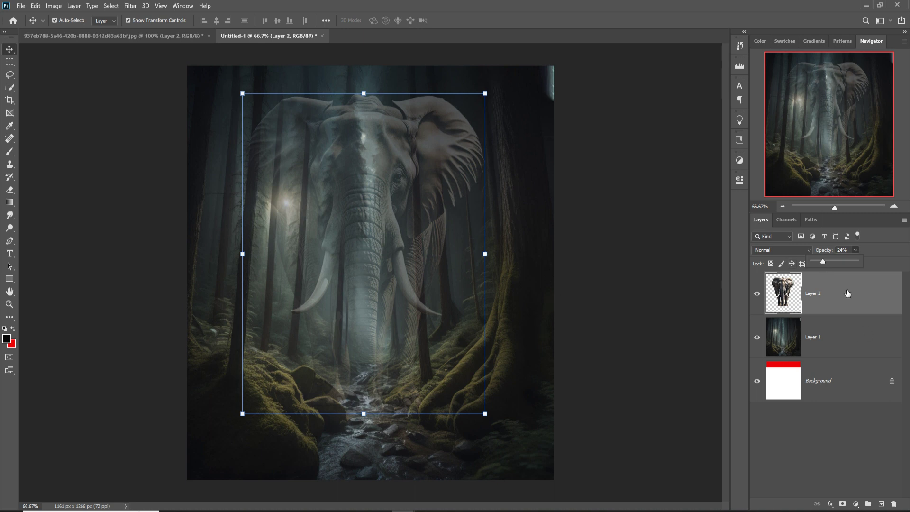
left_click(842, 504)
key("b")
key("d")
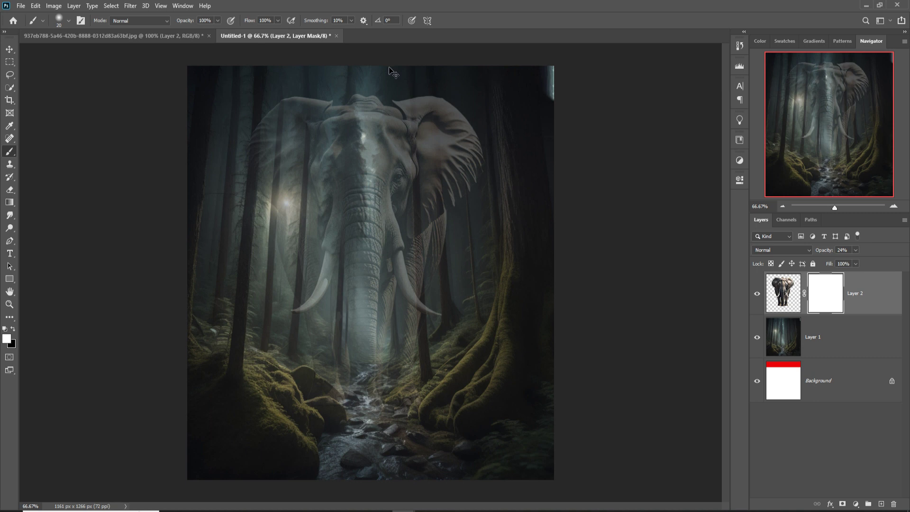
- Paint black on the elephant's mask along the tree trunks so that they stand in front of the elephant
key("ctrl+plus")
key("ctrl+plus")
key("x")
left_click_drag(309, 95, 327, 337)
scroll(333, 246, "down", 10)
left_click_drag(343, 205, 348, 392)
scroll(346, 228, "down", 4)
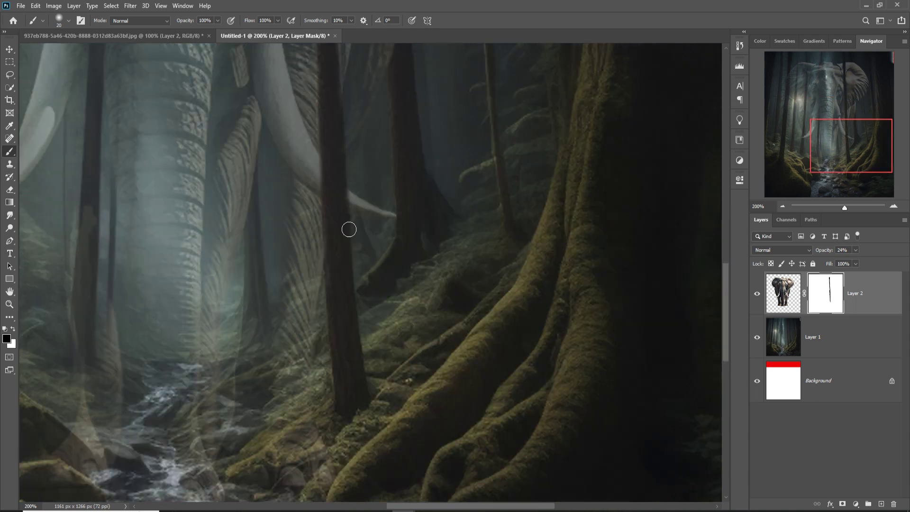
scroll(426, 285, "up", 12)
scroll(543, 346, "left", 6)
left_click_drag(259, 61, 256, 269)
- Restore the elephant layer's opacity to 100%
scroll(265, 251, "down", 8)
key("ctrl+minus")
key("ctrl+minus")
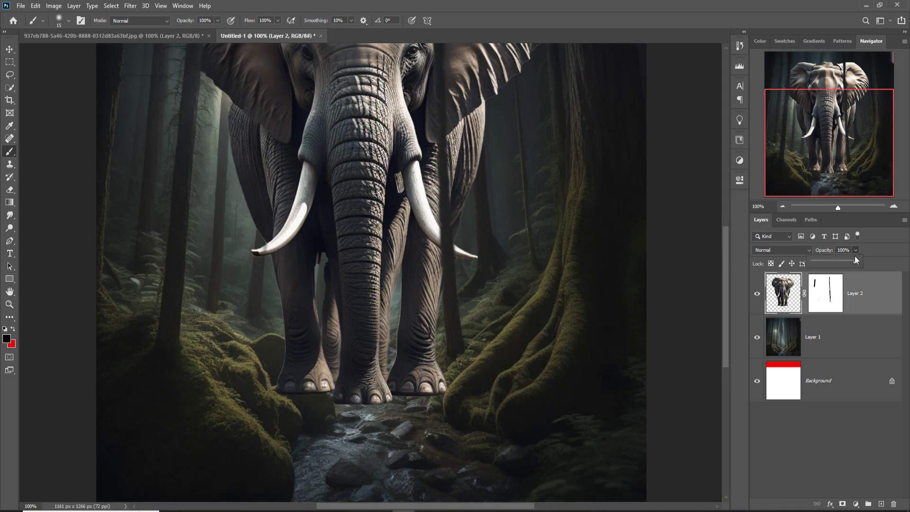
left_click_drag(855, 255, 861, 261)
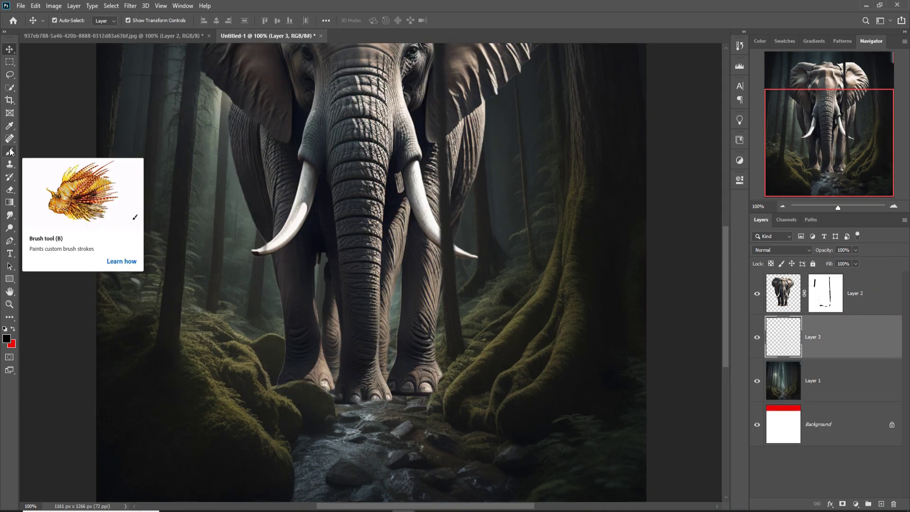
- Paint a soft black shadow on Layer 3 beneath the elephant's feet and stretch it to about 238% width and 45% height
left_click_drag(380, 429, 407, 431)
key("ctrl+t")
left_click_drag(419, 356, 419, 394)
left_click_drag(520, 396, 558, 403)
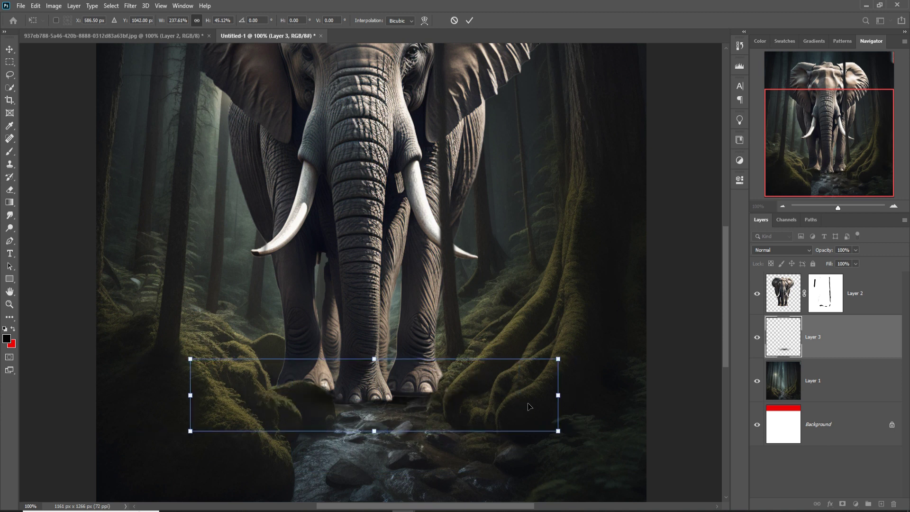
key("Return")
- Add a new layer above the flattened shadow and brush in extra black shading beneath the elephant's feet
key("ctrl+shift+alt+n")
key("b")
left_click_drag(350, 410, 384, 413)
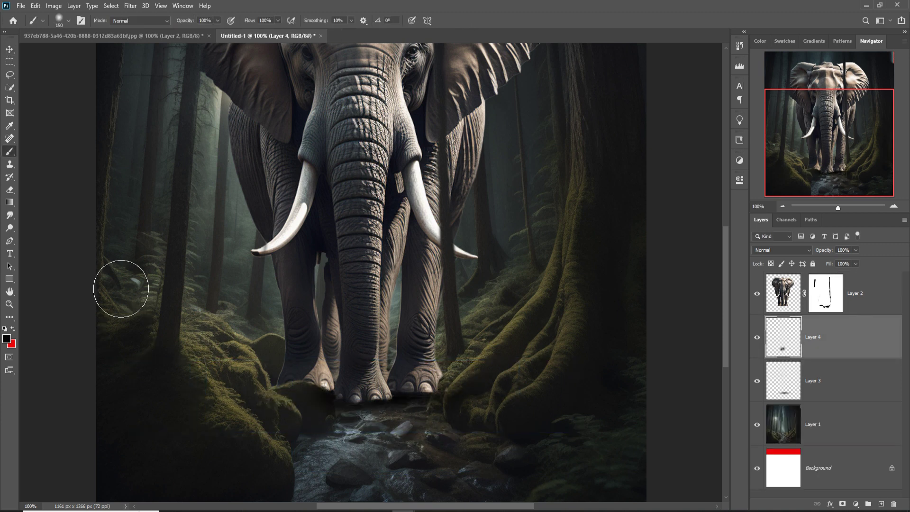
- Create a new layer clipped to the elephant and paint soft black shading over its feet and lower legs
key("v")
left_click(824, 313)
key("ctrl+shift+alt+n")
key("ctrl+alt+g")
key("b")
mouse_move(462, 417)
left_mouse_down()
mouse_move(352, 423)
mouse_move(356, 472)
mouse_move(458, 448)
left_mouse_up()
- Copy the cut-out robot into the composite in front of the elephant and close its source document
key("v")
left_click_drag(145, 35, 647, 118)
left_click_drag(705, 232, 376, 266)
left_click(843, 119)
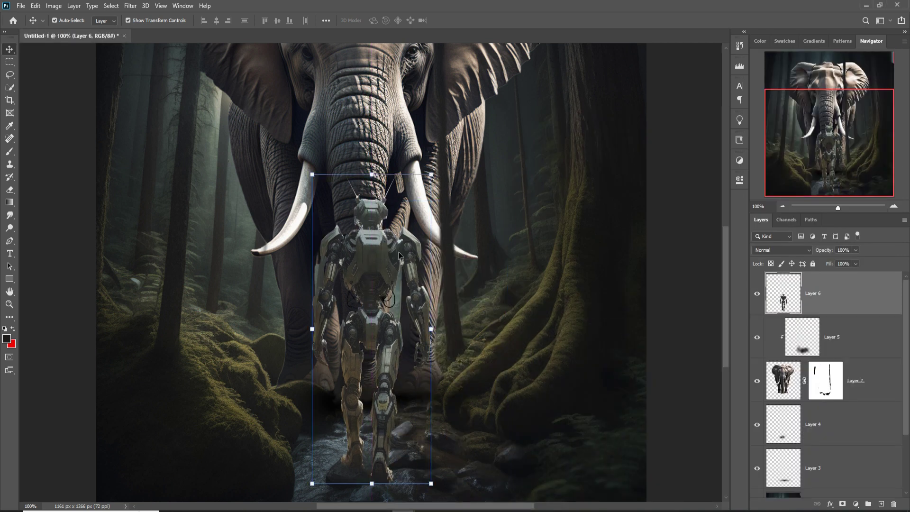
- Resize the robot to about 94% and position it on the stream, centred in front of the elephant
left_click_drag(435, 178, 445, 138)
left_click_drag(393, 267, 376, 271)
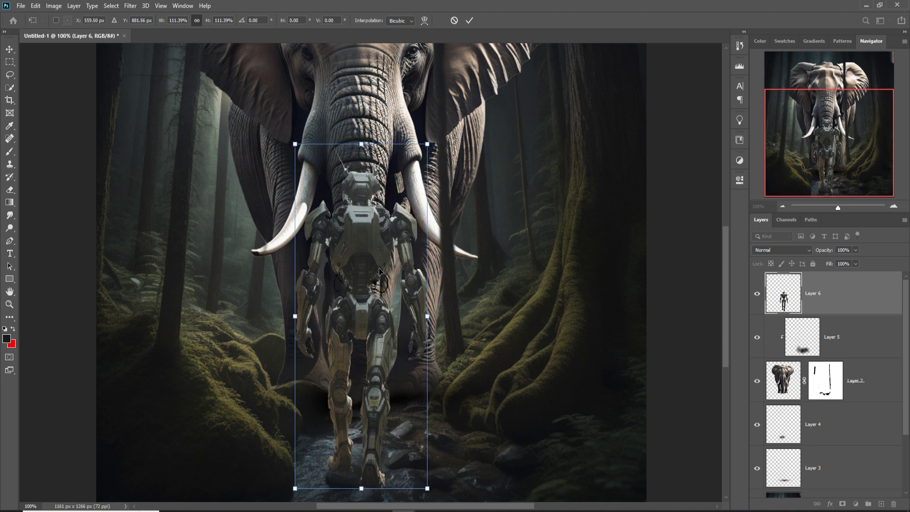
key("ctrl+minus")
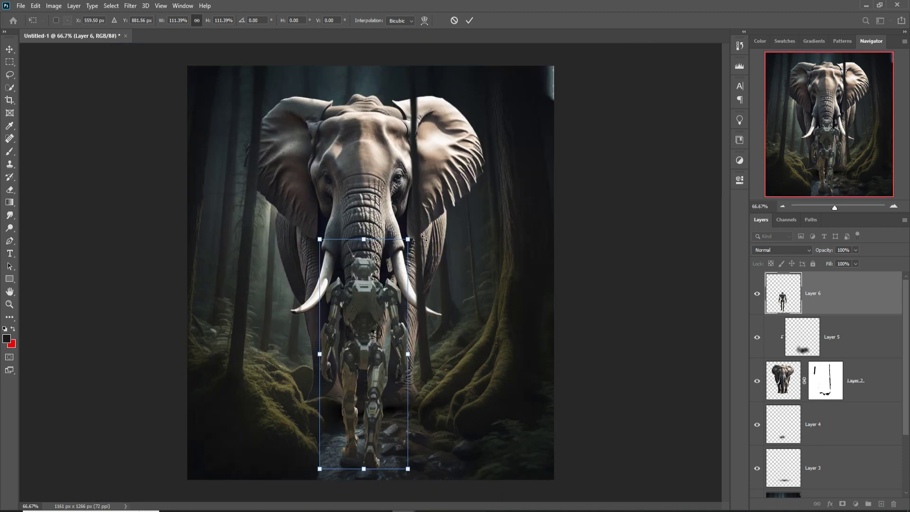
left_click_drag(414, 242, 400, 278)
left_click_drag(372, 372, 376, 380)
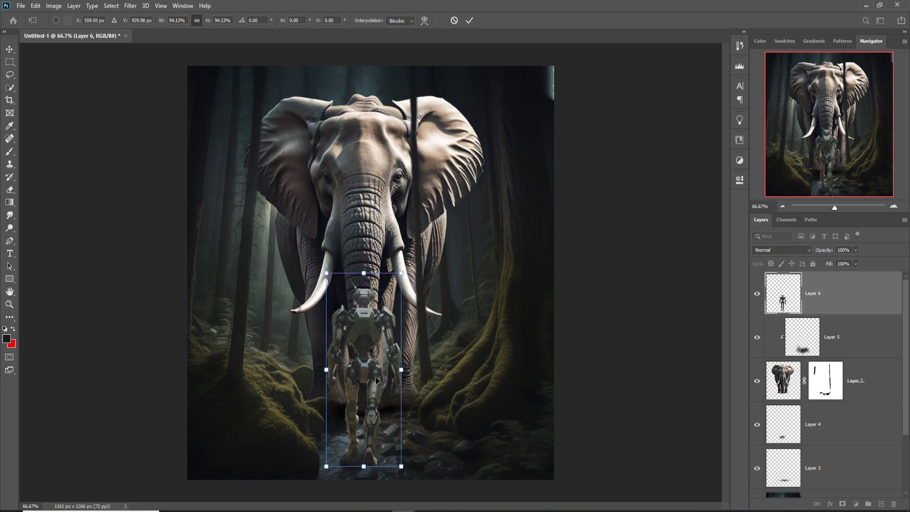
left_click(469, 21)
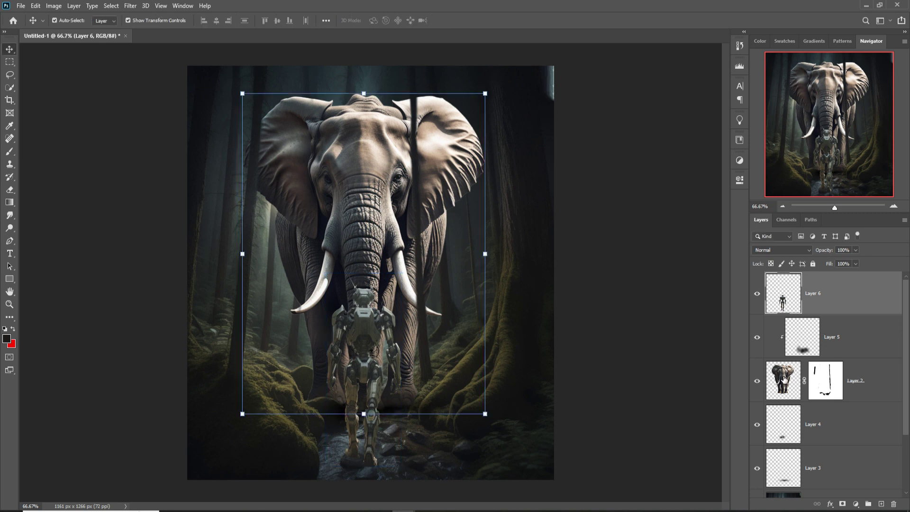
left_click(783, 379)
left_click(864, 343)
left_click(881, 503)
right_click(860, 342)
left_click(789, 283)
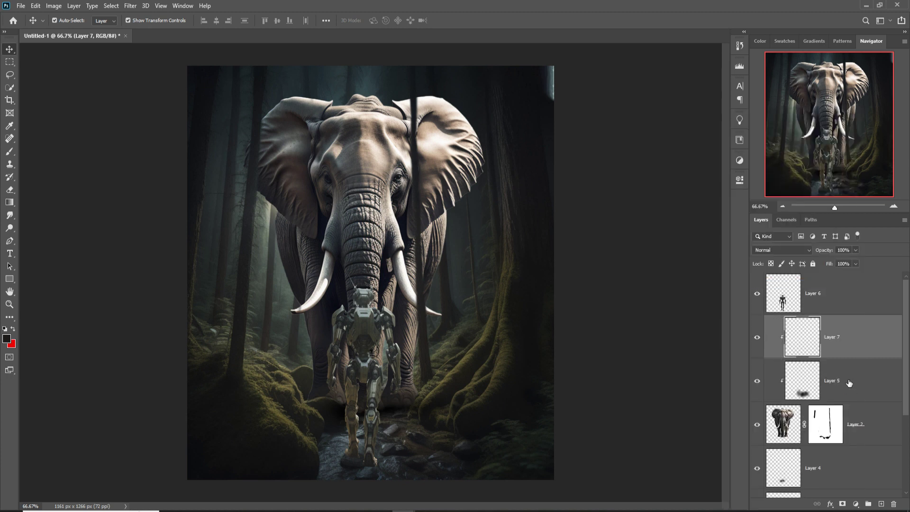
key("ctrl+alt+g")
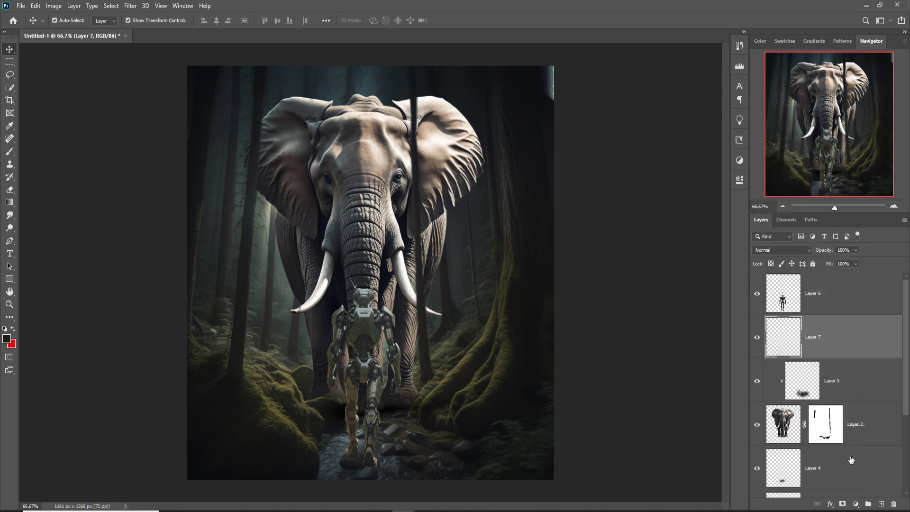
key("Delete")
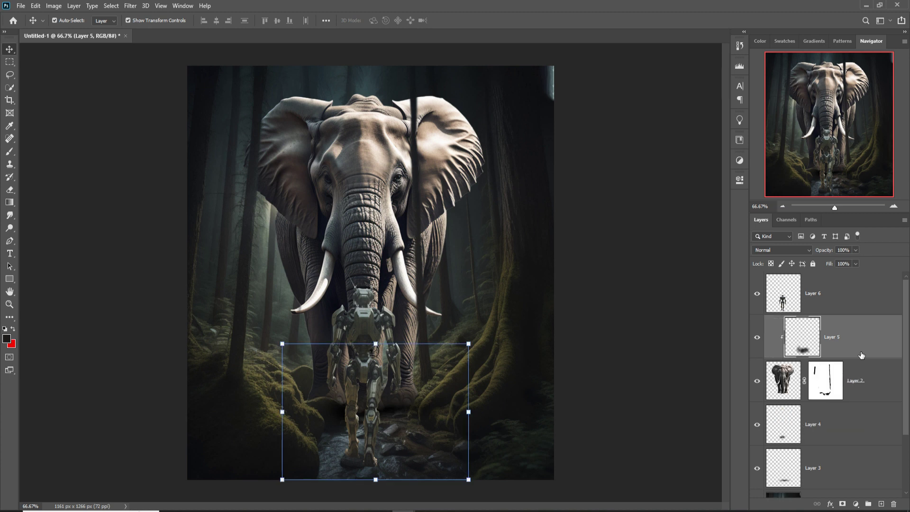
- Add a Color Balance adjustment clipped to the elephant and shift its midtones toward cyan and blue
left_click(857, 503)
left_click(873, 419)
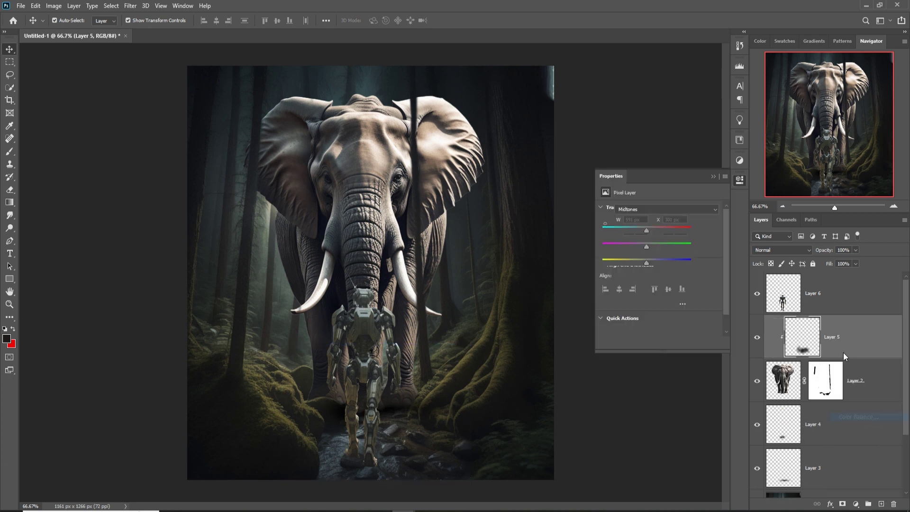
left_click(659, 343)
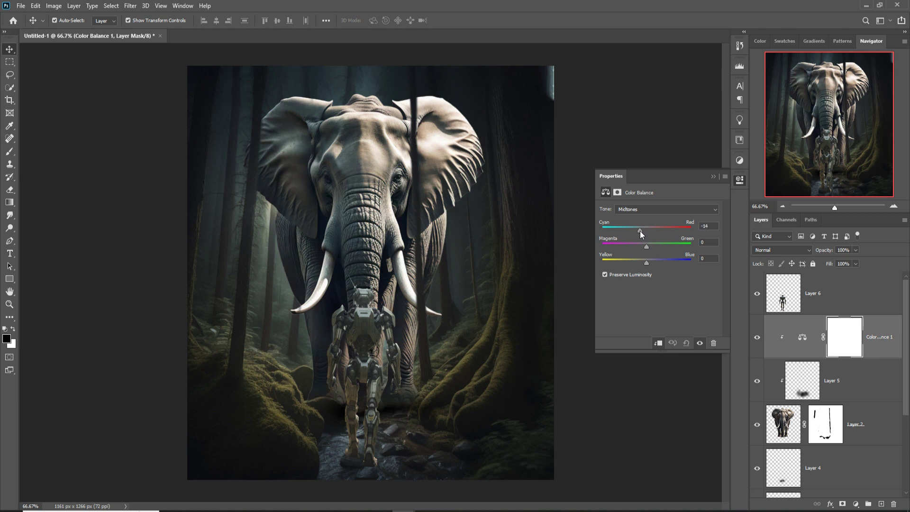
left_click_drag(647, 263, 651, 264)
left_click(713, 176)
- Add a Curves adjustment clipped to the robot layer and pull the RGB curve down to darken the robot
key("alt+]")
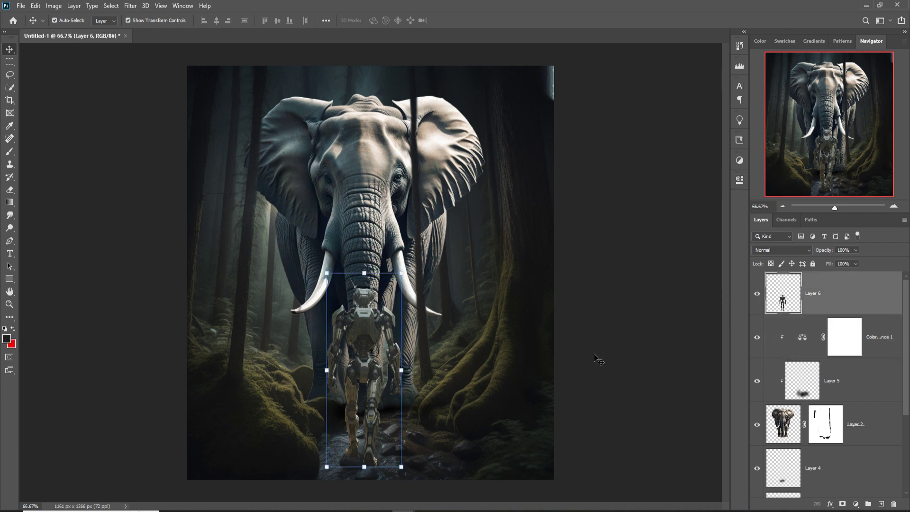
left_click(856, 504)
left_click(876, 380)
left_click(658, 343)
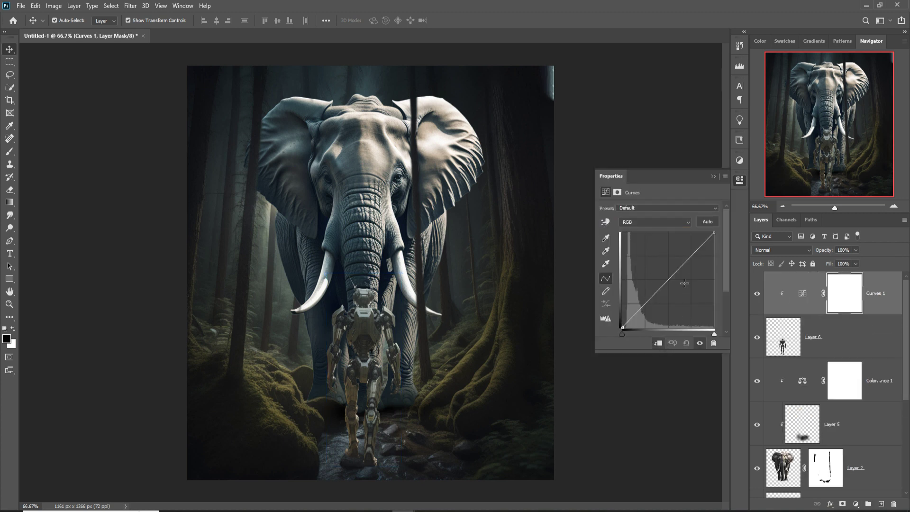
left_click_drag(671, 284, 684, 285)
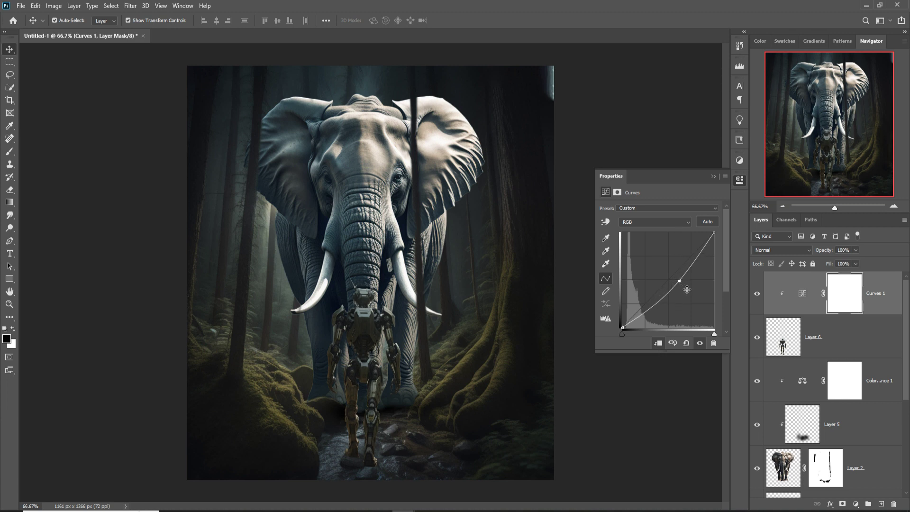
left_click(712, 178)
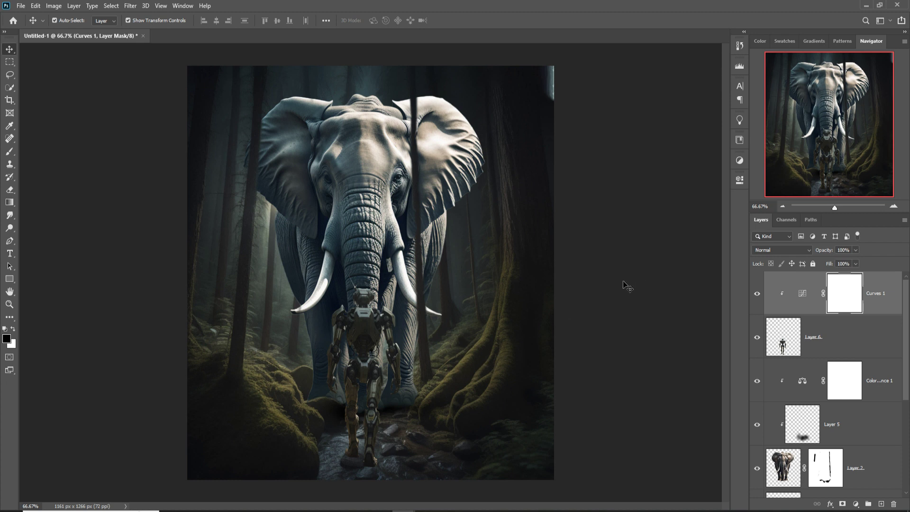
- Add a Color Balance adjustment clipped to the robot, above its Curves adjustment, and shift its midtones toward cyan and blue
left_click(866, 343)
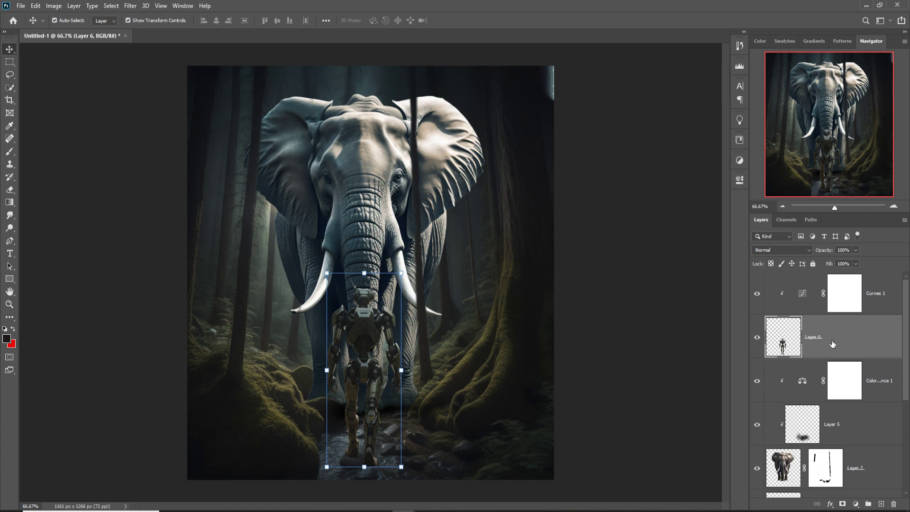
left_click(891, 307)
left_click(855, 504)
left_click(860, 420)
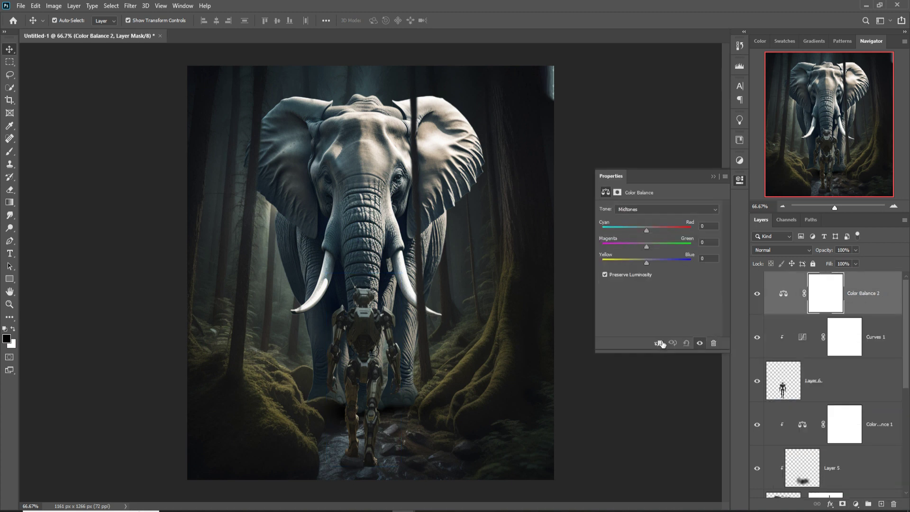
left_click(659, 343)
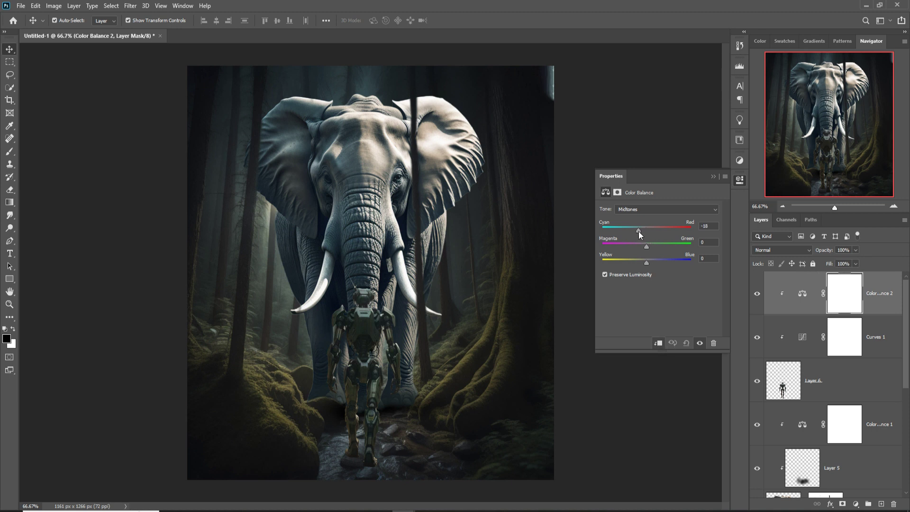
left_click_drag(649, 262, 653, 263)
left_click(713, 176)
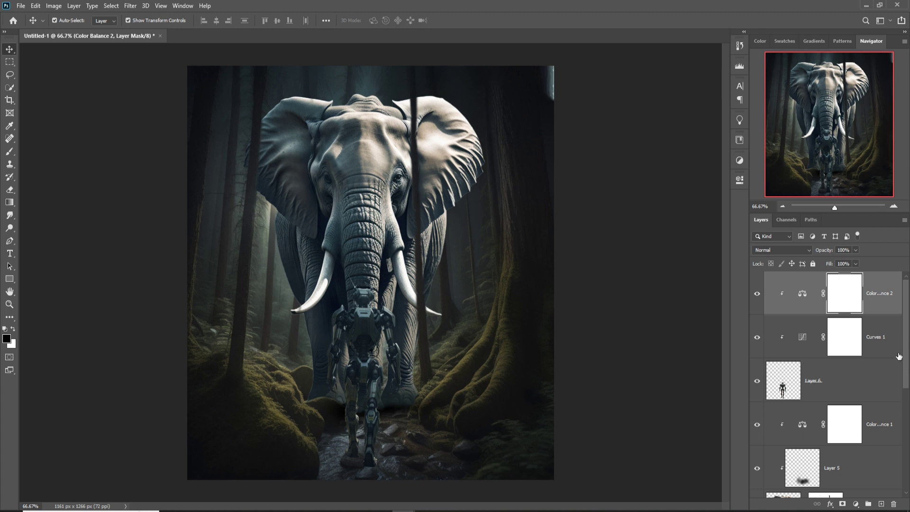
- On a new layer beneath the robot, paint a soft black shadow dab at its left foot with a smaller brush at 100% opacity
left_click(868, 426)
left_click(882, 504)
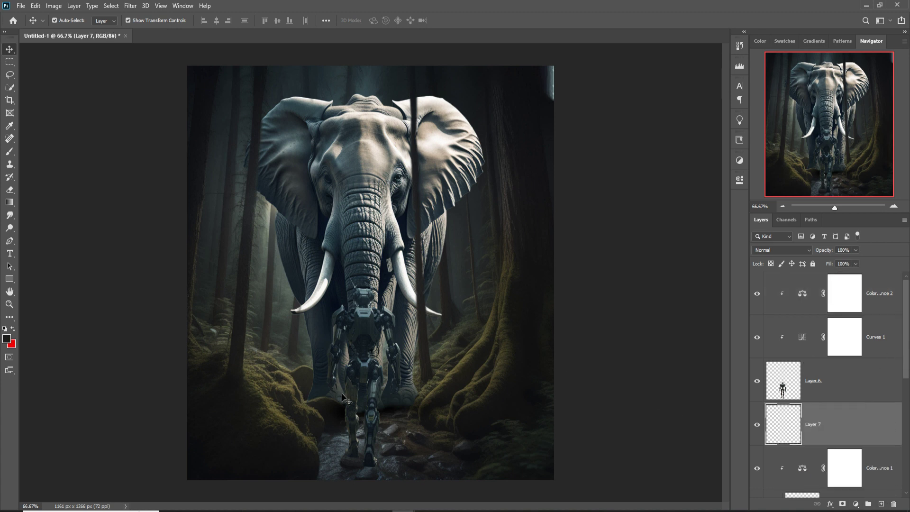
left_click(10, 151)
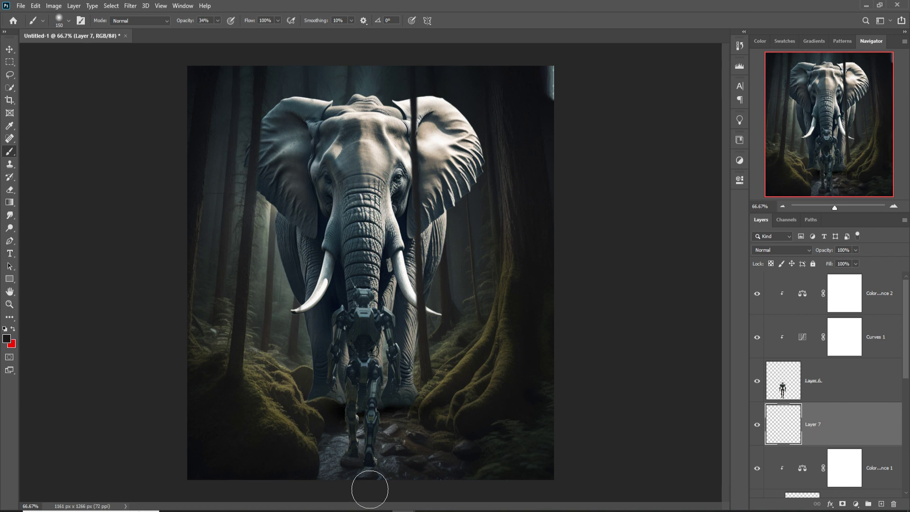
key("bracketleft")
key("bracketleft")
key("bracketleft")
left_click_drag(217, 21, 226, 35)
left_click(363, 467)
left_click(11, 338)
left_click(352, 243)
left_click(545, 115)
left_click(353, 457)
- Squash the shadow dab to about 40% height and position it directly under the robot's left foot
key("v")
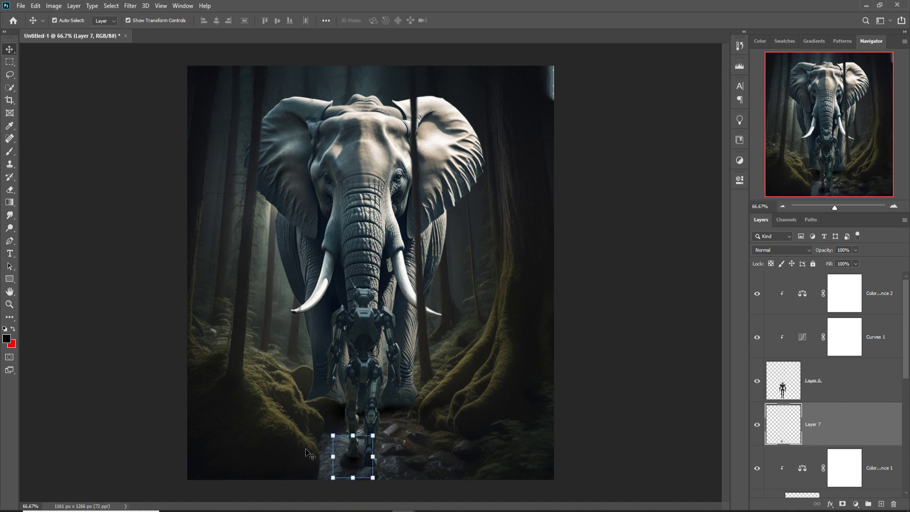
left_click_drag(357, 437, 354, 466)
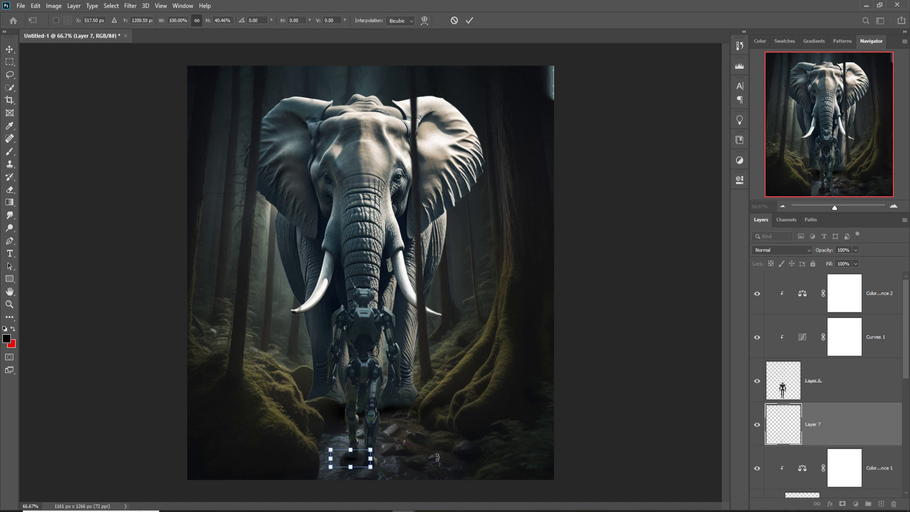
key("Right")
key("Right")
key("Right")
key("Right")
key("Return")
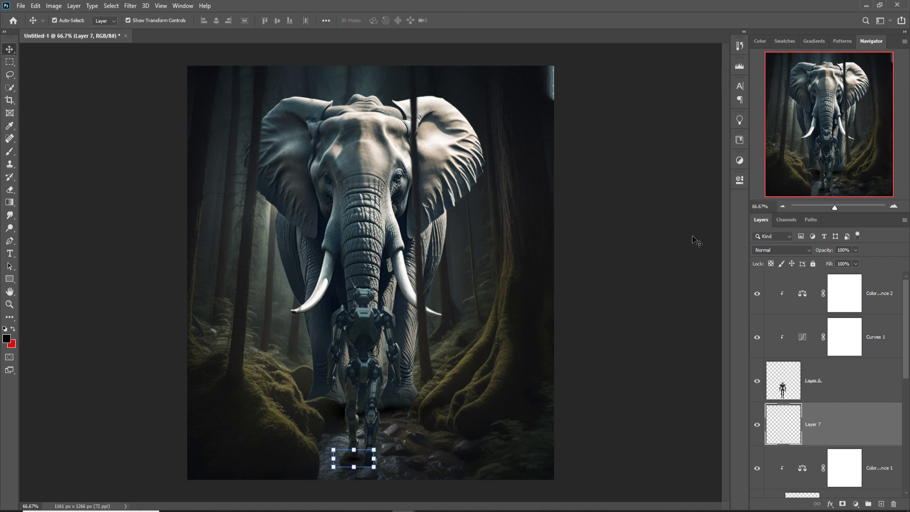
- Add another layer beneath the robot and reduce the brush to 50 px to dab a black shadow for the right foot
left_click(881, 504)
left_click(10, 153)
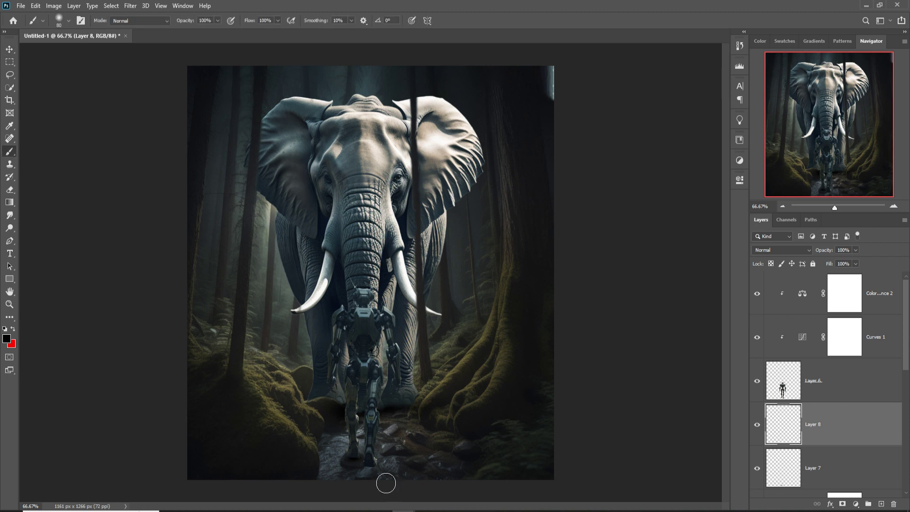
key("bracketleft")
key("bracketleft")
key("bracketleft")
key("bracketleft")
key("bracketleft")
- Reshape the second shadow dab to 200% width and 45% height and place it under the robot's right foot
left_click(10, 49)
mouse_move(389, 472)
left_mouse_down()
mouse_move(420, 467)
mouse_move(371, 467)
left_mouse_up()
key("Left")
key("Left")
key("Left")
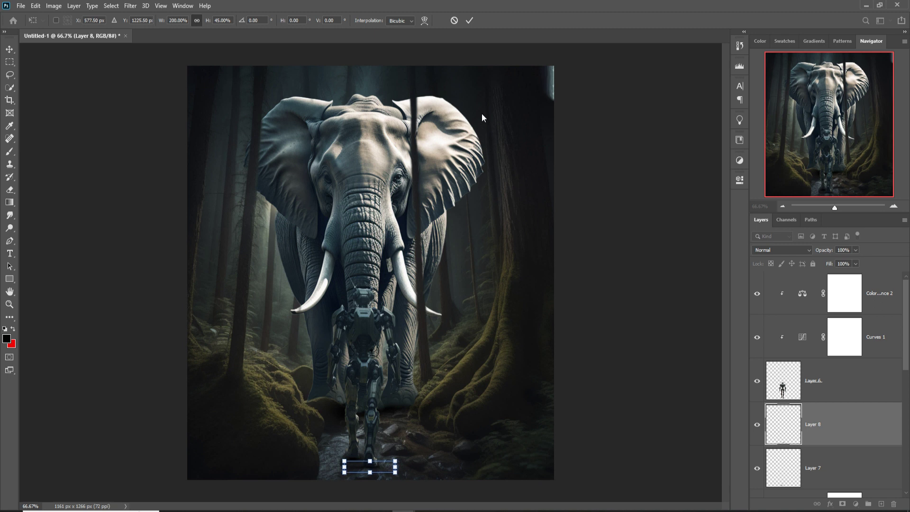
left_click(468, 21)
- Add a Curves adjustment clipped to the elephant, pull the RGB curve down to darken it, and compare the image with and without it
left_click(357, 192)
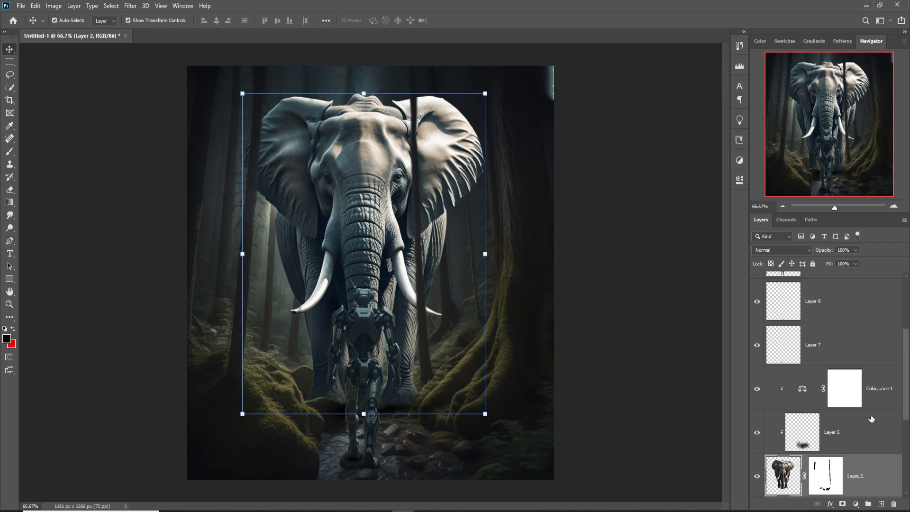
left_click(865, 433)
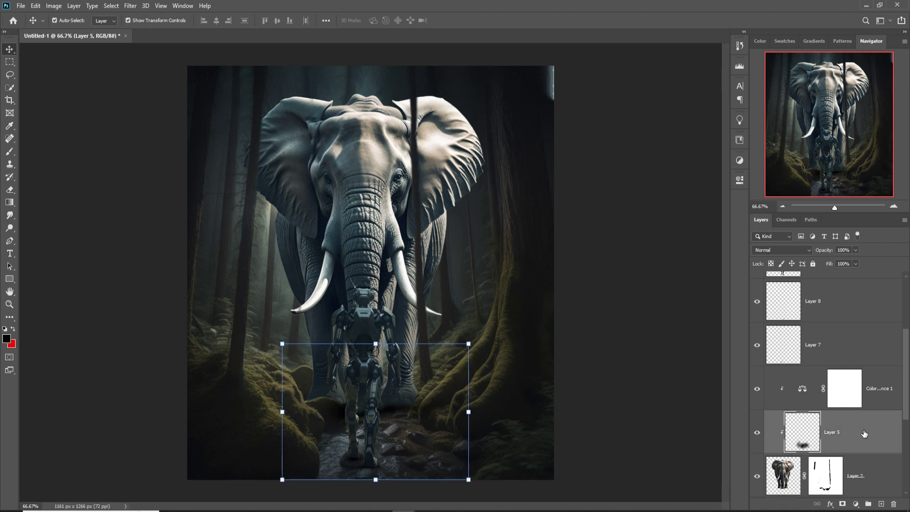
left_click(879, 396)
left_click(856, 504)
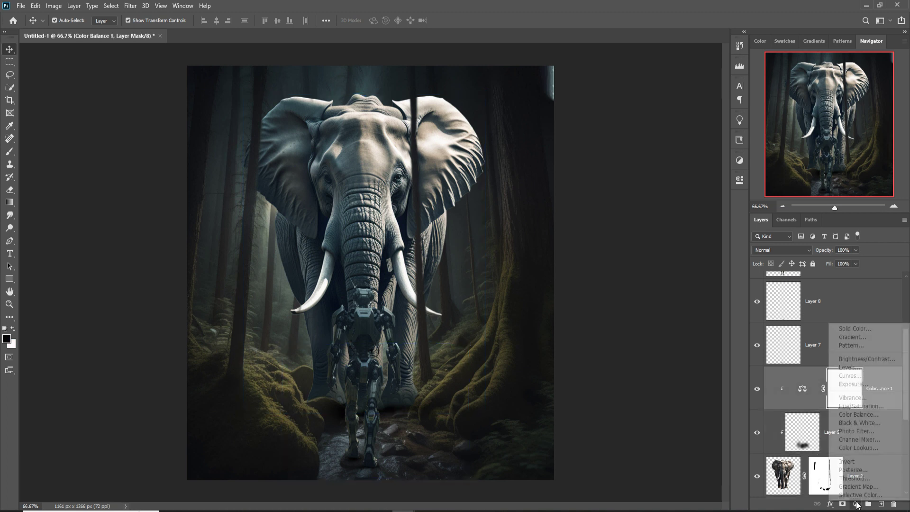
left_click(858, 377)
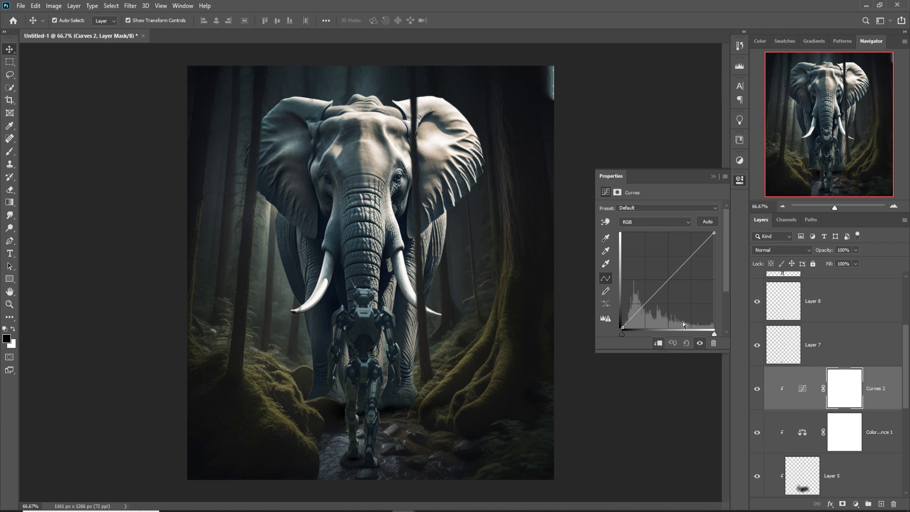
left_click_drag(671, 284, 659, 307)
left_click(713, 176)
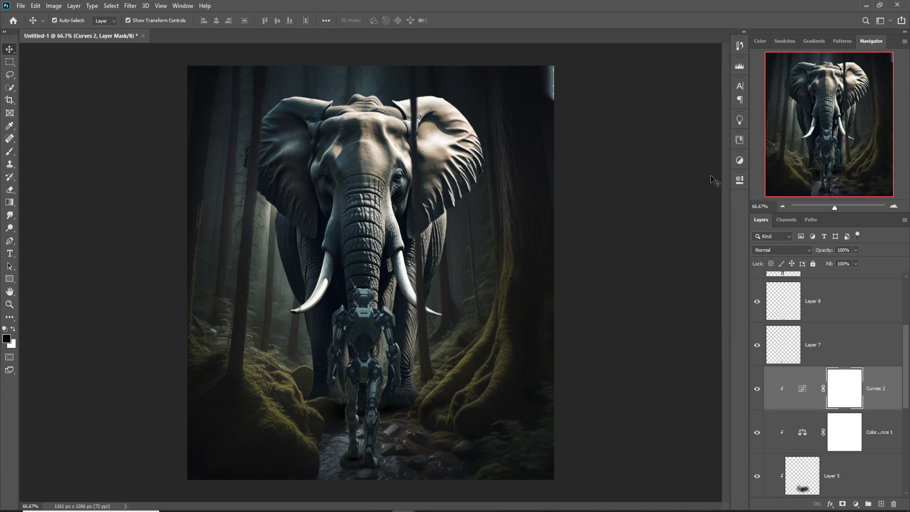
left_click(757, 389)
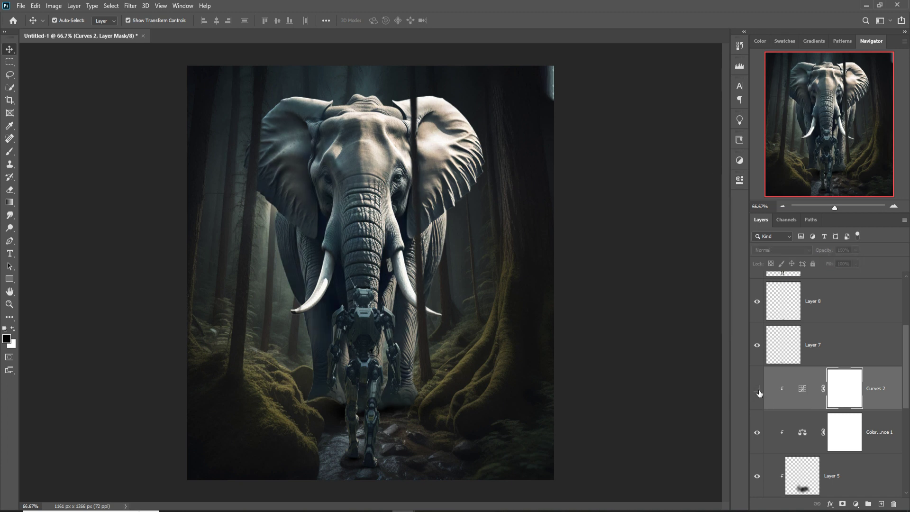
left_click(757, 390)
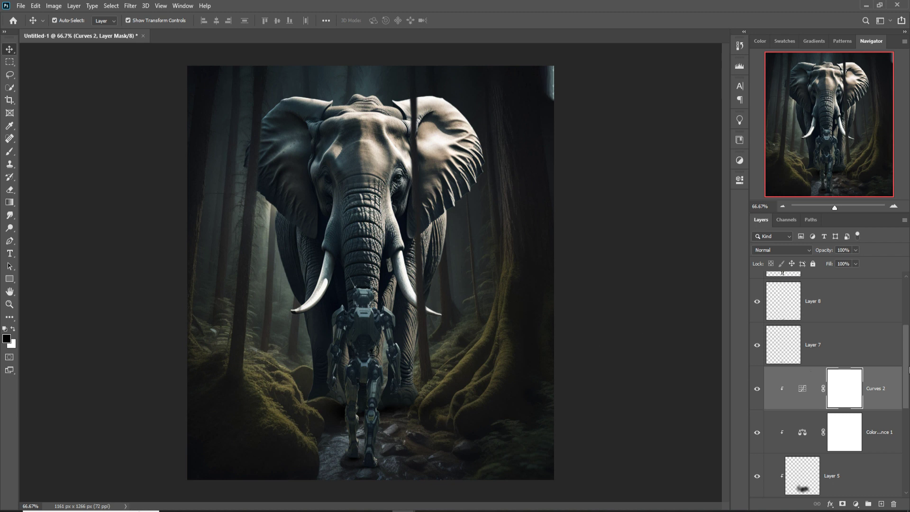
- Add a new layer directly above the forest background and set the brush colour to white (ffffff)
scroll(905, 367, "up", 2)
left_click(786, 350)
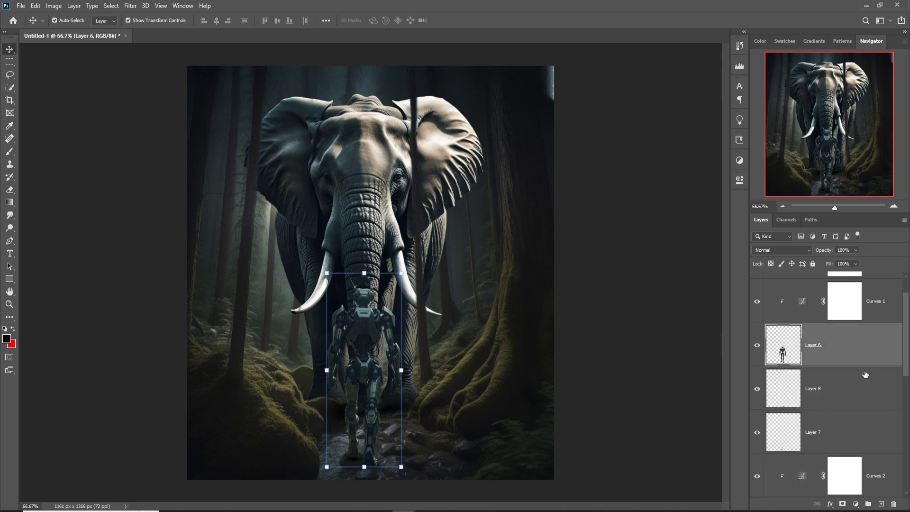
scroll(875, 371, "up", 1)
scroll(874, 370, "down", 5)
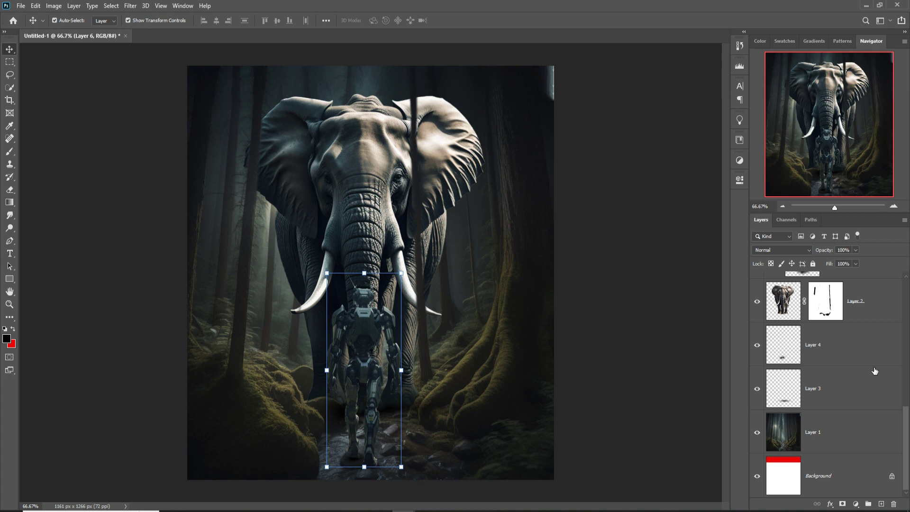
left_click(871, 433)
left_click(882, 504)
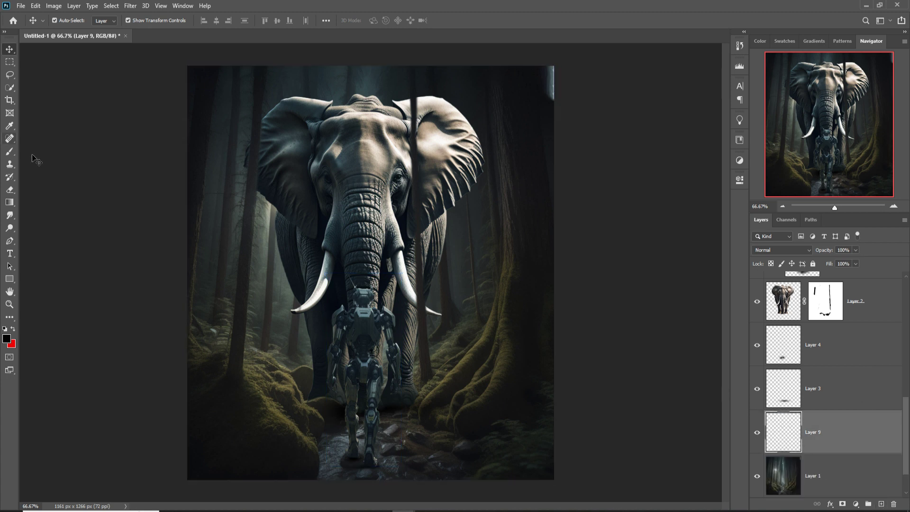
left_click(10, 152)
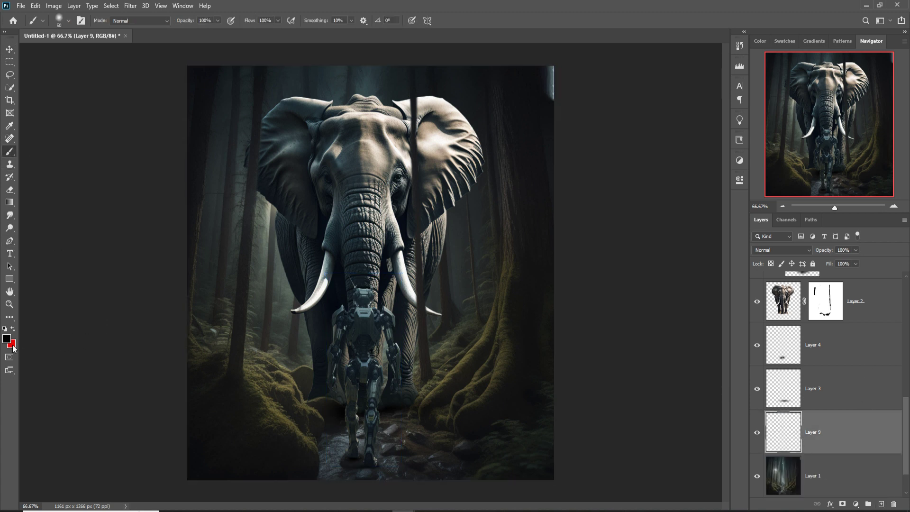
type("ffffff")
left_click(545, 115)
- Paint faint white fog over the forest floor behind the elephant with a 700 px brush at 10% opacity
key("bracketright")
key("bracketright")
key("bracketright")
key("bracketright")
key("bracketright")
key("bracketright")
key("bracketright")
key("bracketright")
key("bracketright")
key("bracketright")
key("bracketright")
key("bracketright")
key("bracketright")
key("bracketright")
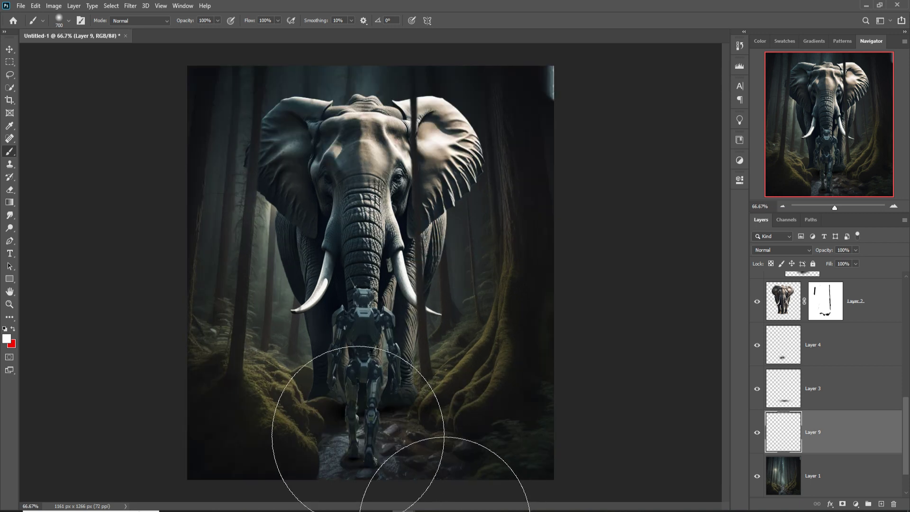
left_click(218, 20)
left_click_drag(219, 33, 179, 34)
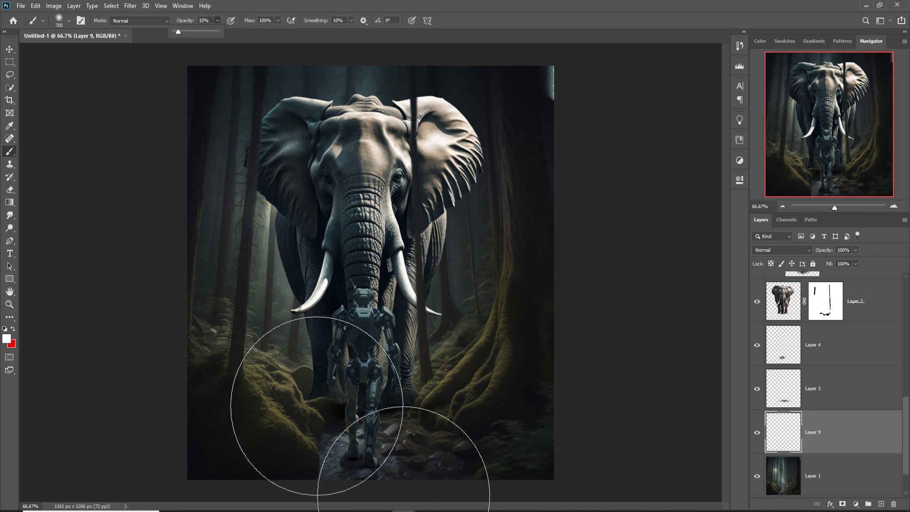
left_click_drag(308, 429, 335, 457)
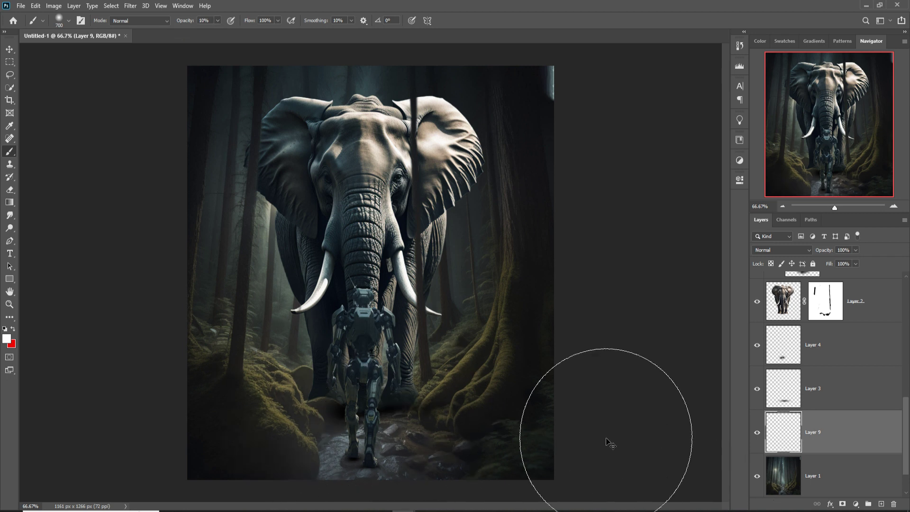
left_click_drag(450, 440, 398, 427)
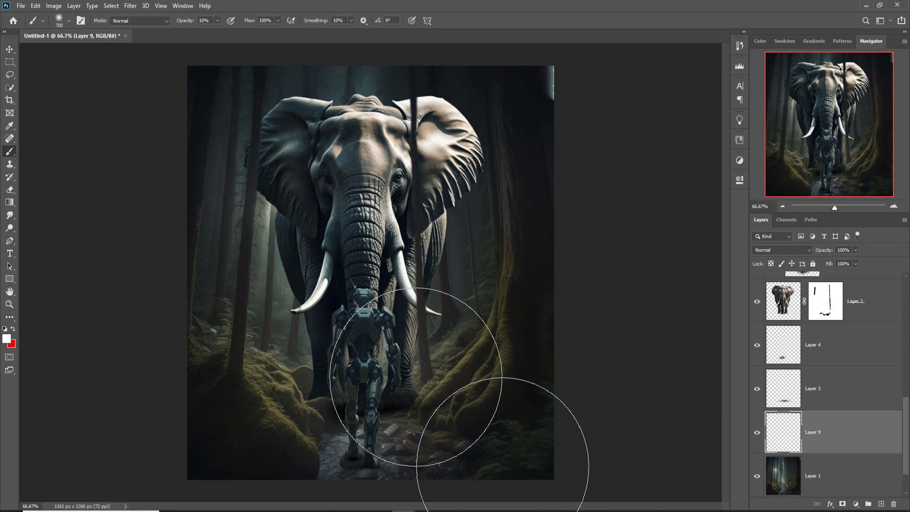
- On a new layer above the elephant's Curves adjustment, paint white fog over the elephant's legs, the stream and the mossy roots behind the robot
scroll(886, 428, "up", 3)
scroll(886, 428, "up", 2)
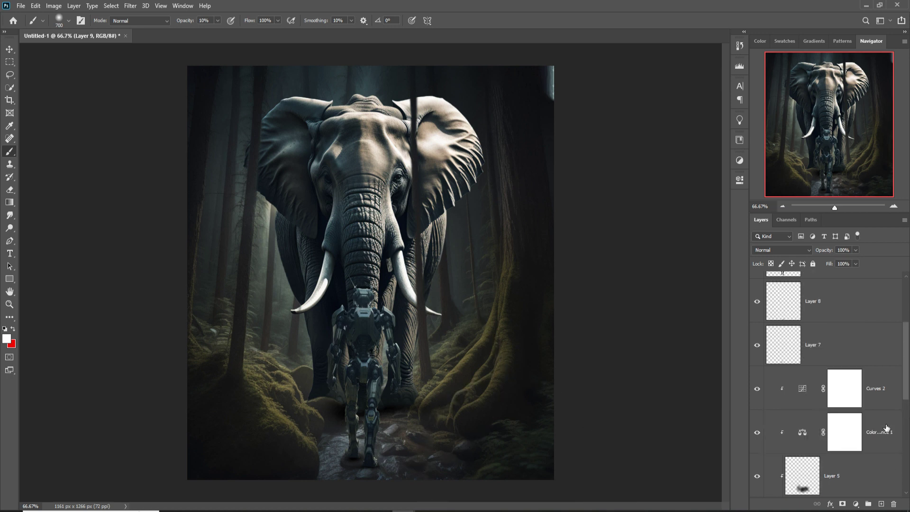
scroll(872, 417, "up", 1)
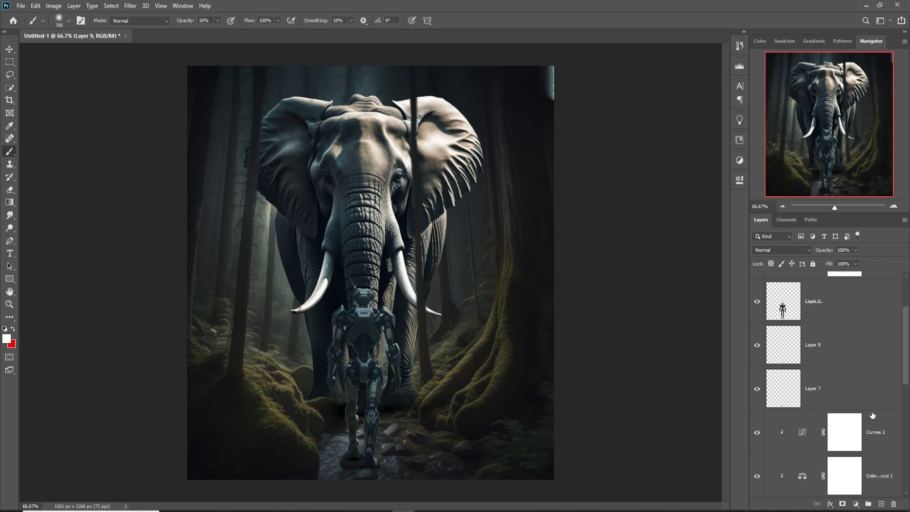
left_click(890, 429)
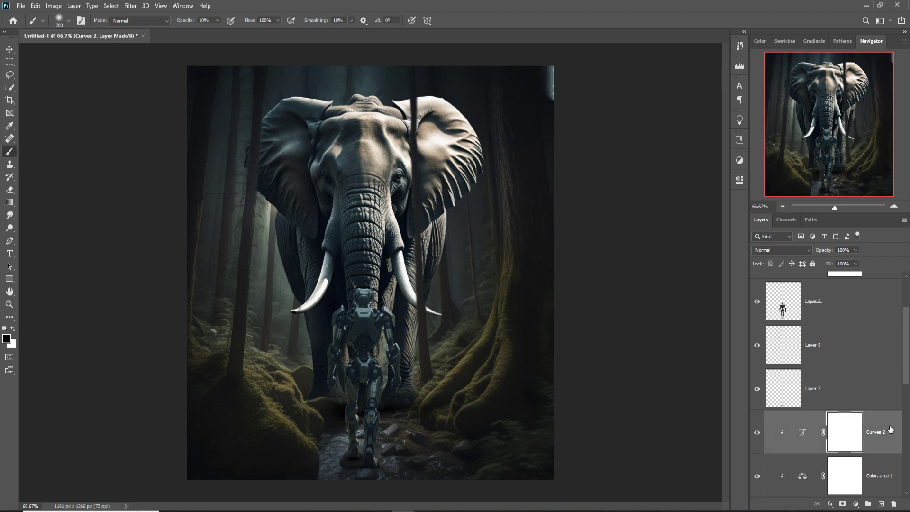
left_click(882, 504)
left_click_drag(345, 467, 366, 386)
mouse_move(447, 376)
left_mouse_down()
mouse_move(488, 305)
mouse_move(522, 285)
left_mouse_up()
mouse_move(335, 416)
left_mouse_down()
mouse_move(294, 457)
mouse_move(242, 289)
left_mouse_up()
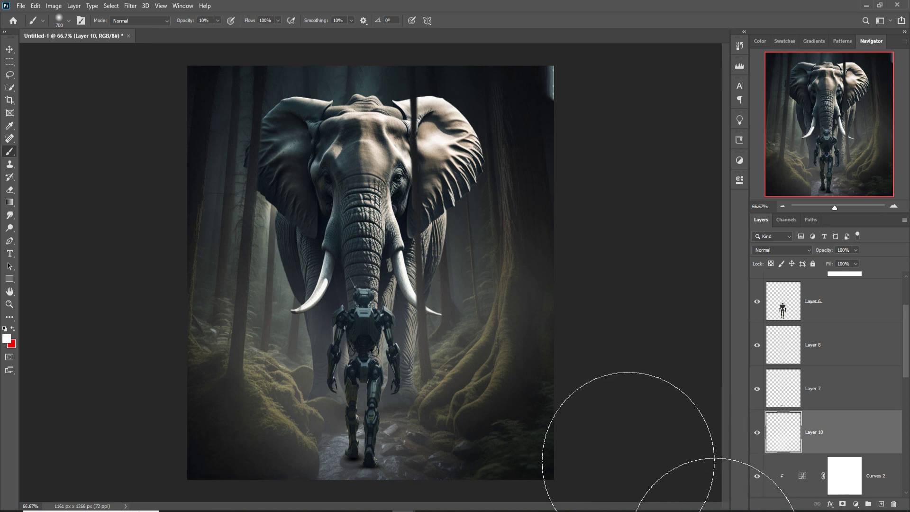
- Add a new layer directly above the fog layer that covers the elephant
left_click(9, 49)
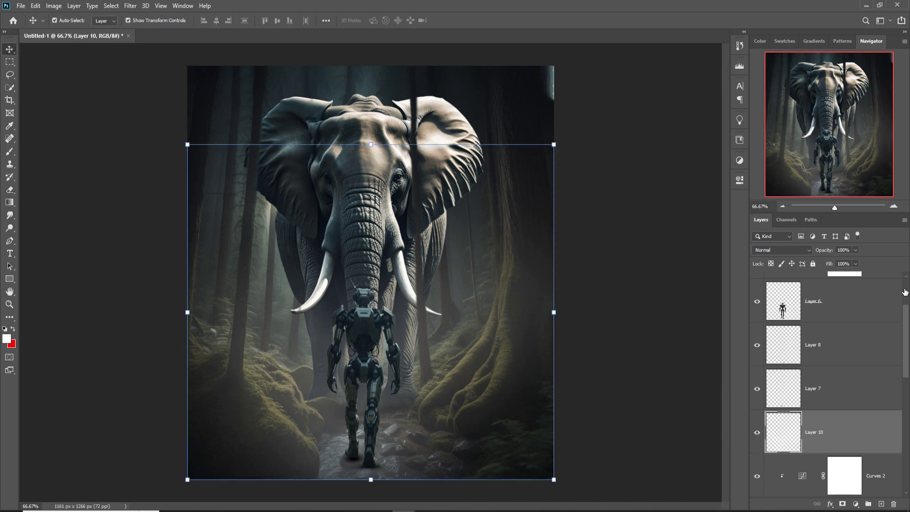
left_click(875, 313)
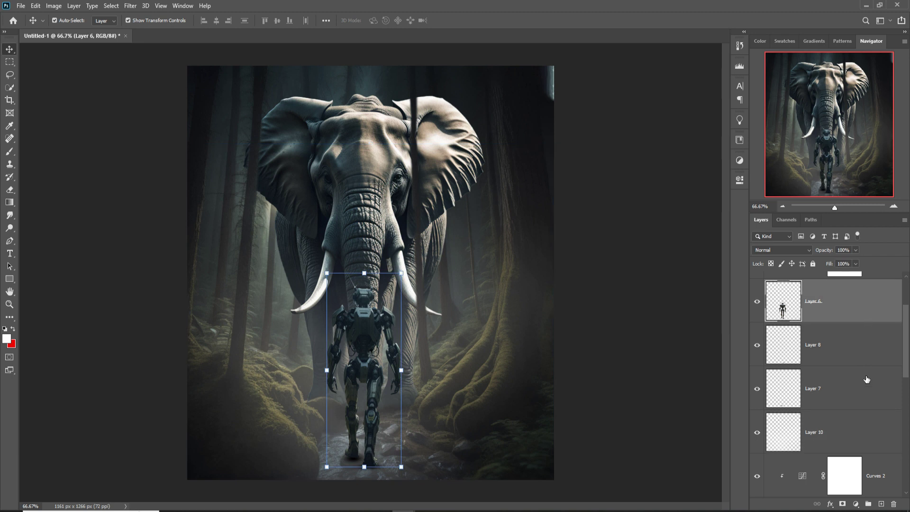
left_click(825, 434)
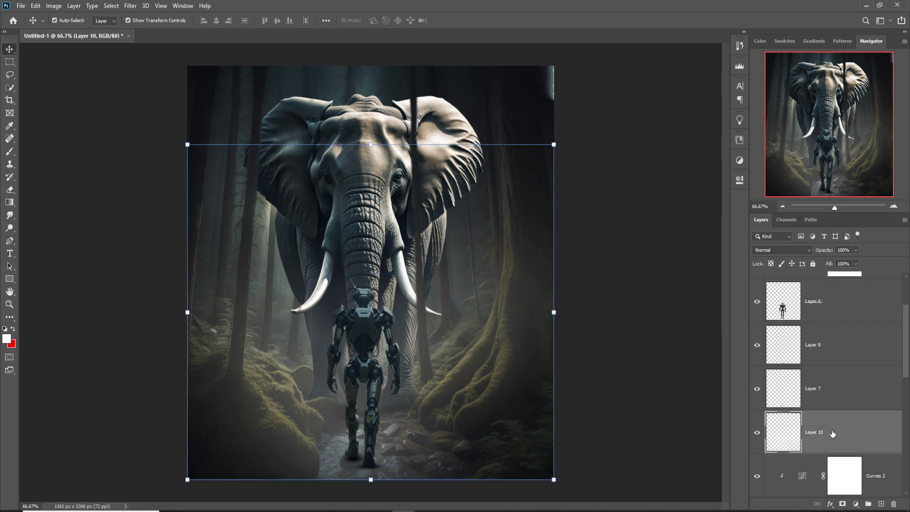
left_click(882, 504)
- Paint very faint white fog over the elephant's feet and the stream behind the robot's legs with a 300 px brush at 5% opacity
left_click(10, 151)
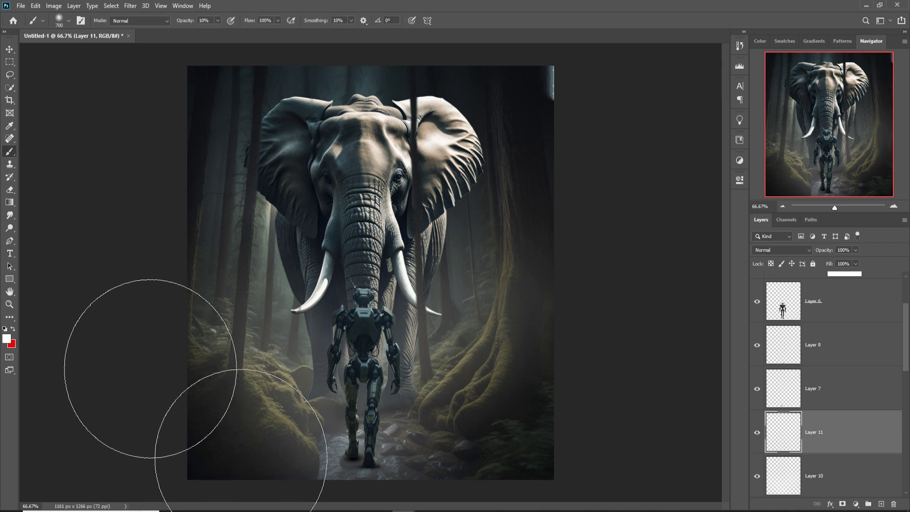
left_click(217, 20)
left_click_drag(216, 31, 216, 34)
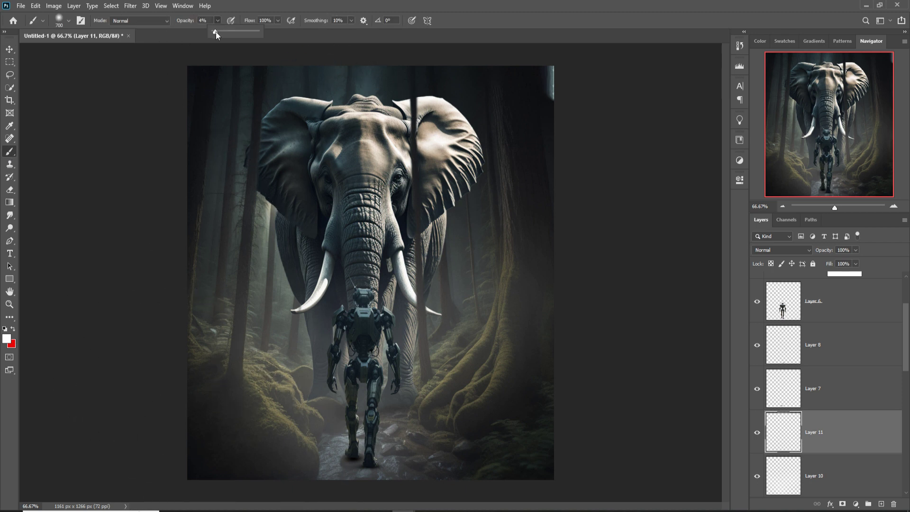
key("bracketleft")
key("bracketleft")
key("bracketleft")
key("bracketleft")
key("bracketleft")
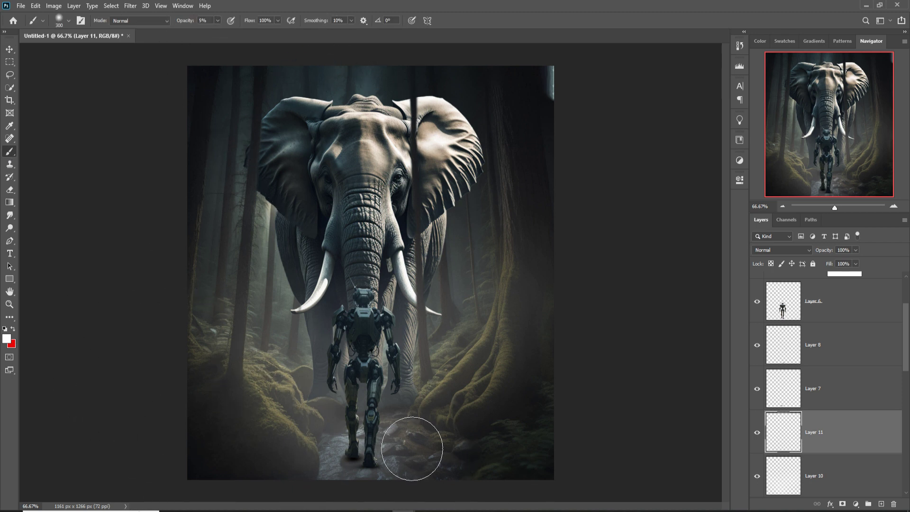
key("bracketright")
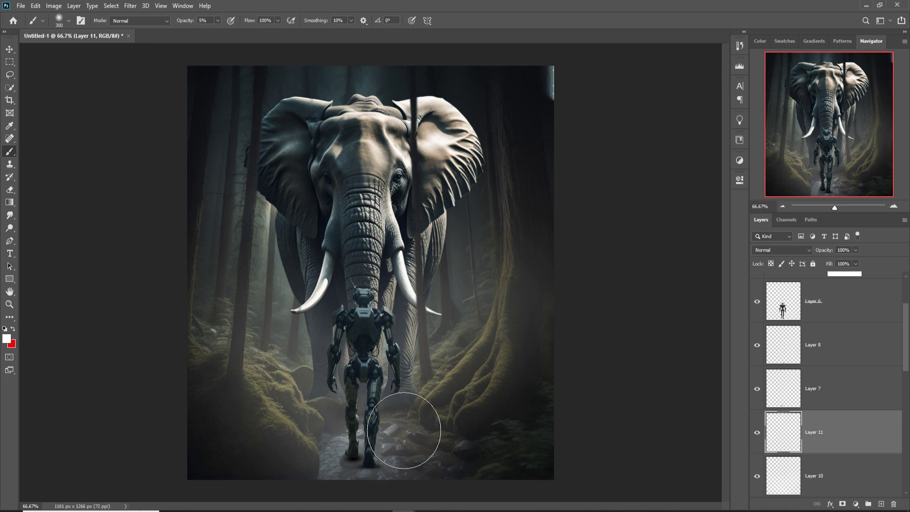
mouse_move(415, 394)
left_mouse_down()
mouse_move(427, 373)
mouse_move(443, 396)
mouse_move(312, 338)
mouse_move(436, 463)
mouse_move(395, 469)
left_mouse_up()
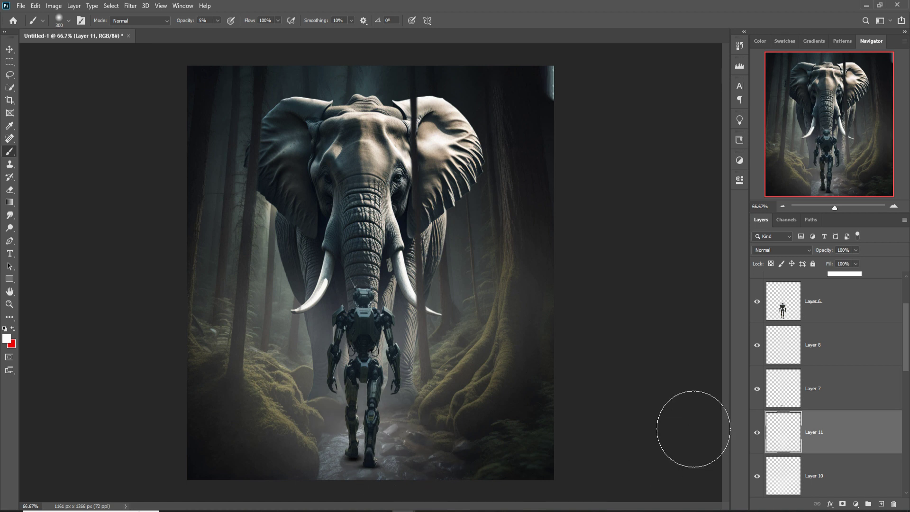
- On a new layer directly above the forest background, paint faint white fog among the trees around the elephant's head at 5% opacity
key("v")
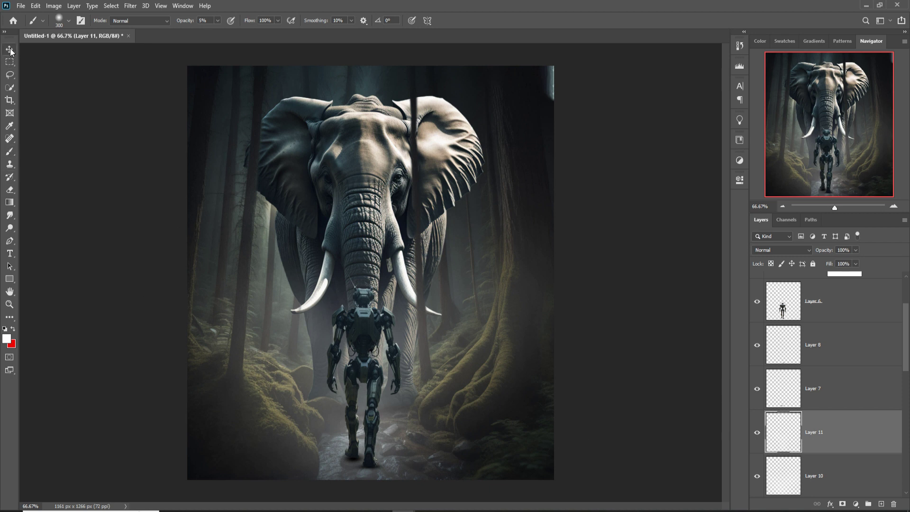
scroll(897, 416, "down", 5)
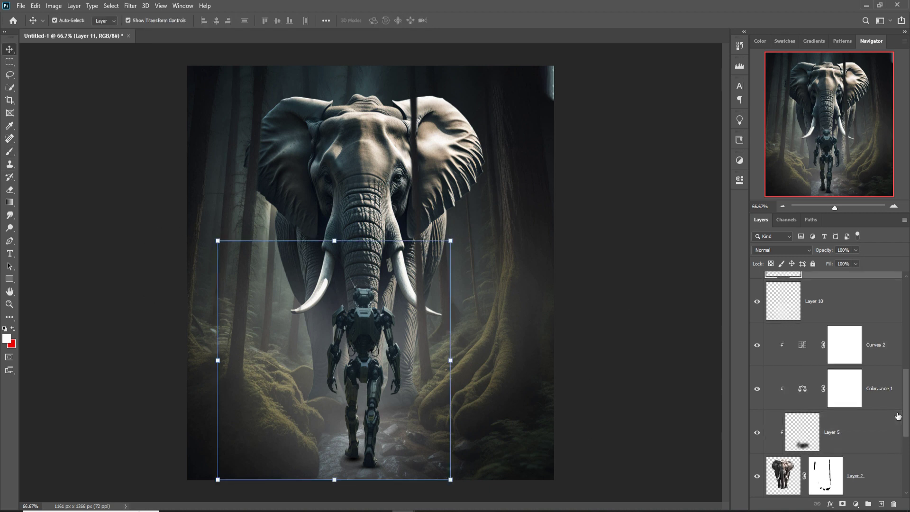
left_click(854, 437)
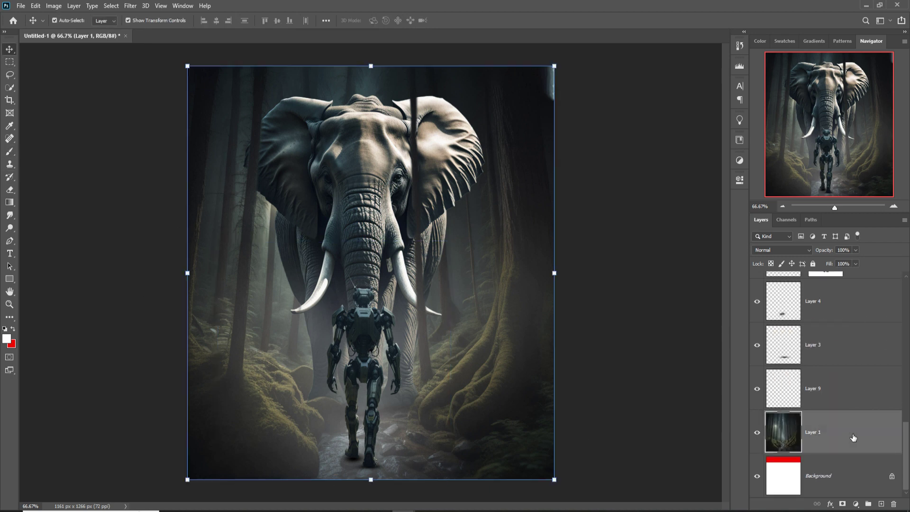
left_click(881, 504)
left_click(8, 156)
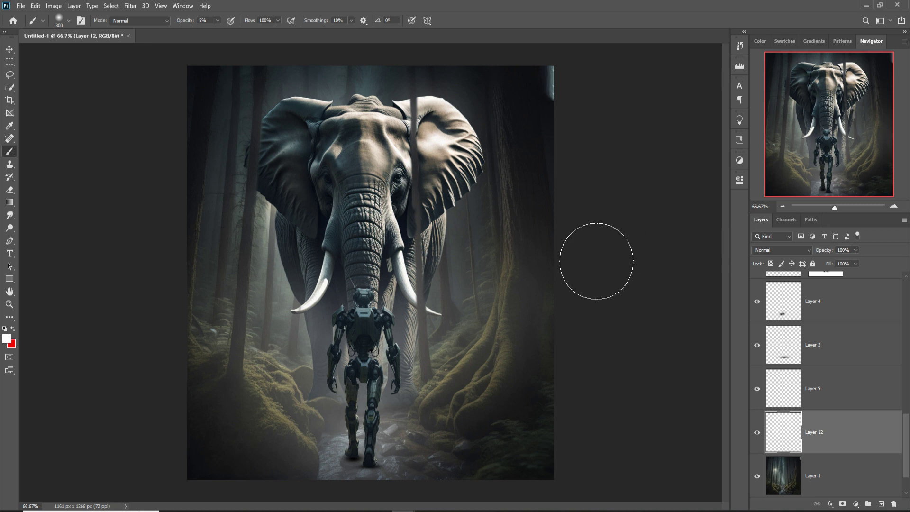
- Add a layer mask to the new fog layer above the forest background and set the brush colour to black
scroll(863, 339, "up", 5)
scroll(864, 339, "down", 2)
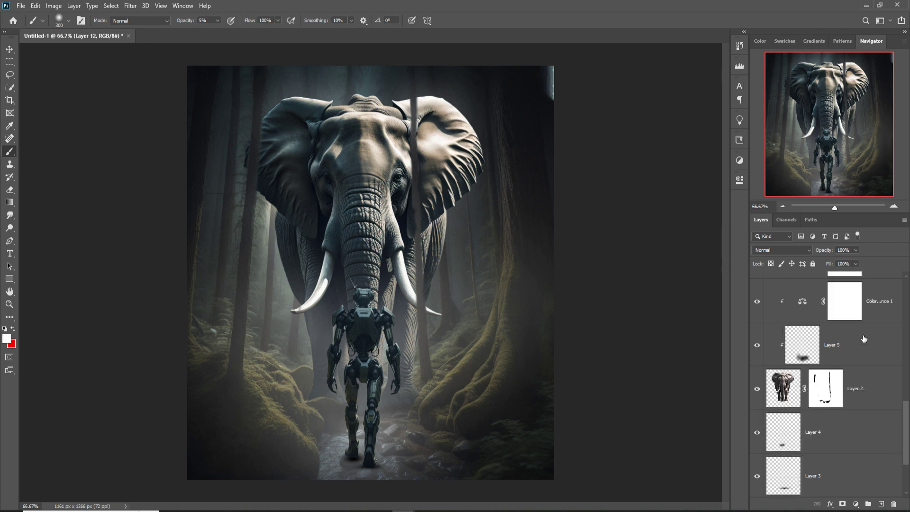
scroll(822, 434, "down", 3)
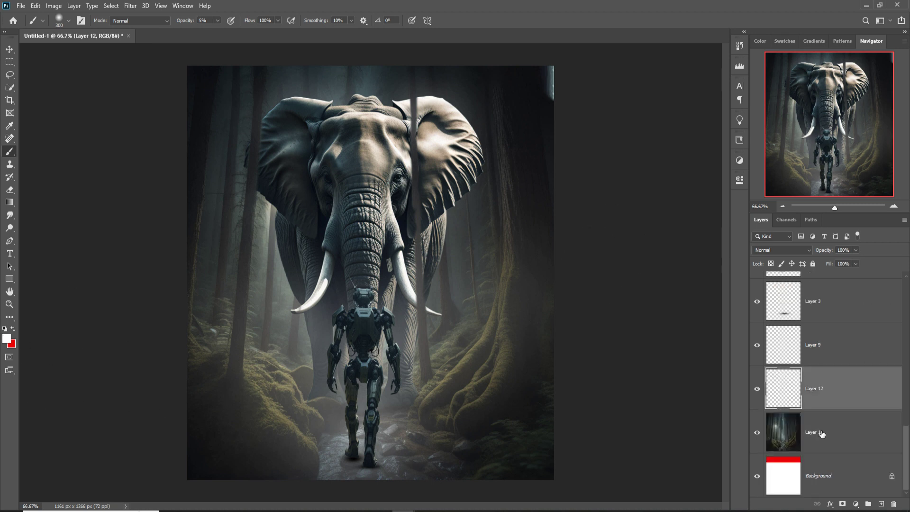
left_click(843, 504)
key("d")
key("x")
- Mask the fog off the dark tree trunk crossing the elephant's ear with a 30 px black brush at 100% opacity
key("bracketright")
key("bracketright")
key("bracketright")
key("bracketright")
key("bracketright")
key("bracketright")
key("bracketright")
key("bracketright")
key("bracketright")
key("bracketright")
key("bracketright")
key("bracketright")
key("bracketleft")
key("bracketleft")
key("bracketleft")
key("bracketleft")
key("bracketleft")
key("bracketleft")
key("bracketleft")
key("bracketleft")
key("bracketleft")
key("bracketleft")
key("bracketleft")
key("bracketleft")
key("bracketleft")
key("bracketleft")
key("bracketleft")
key("bracketleft")
left_click(219, 22)
left_click_drag(218, 34, 280, 34)
key("bracketleft")
key("bracketleft")
key("bracketleft")
key("bracketleft")
key("bracketleft")
key("bracketleft")
key("bracketleft")
key("bracketleft")
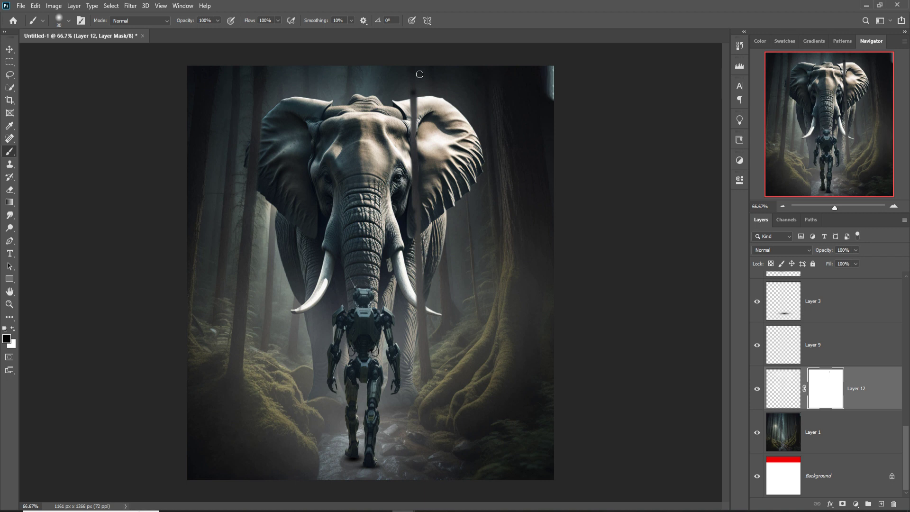
left_click_drag(417, 87, 418, 102)
left_click_drag(417, 110, 417, 175)
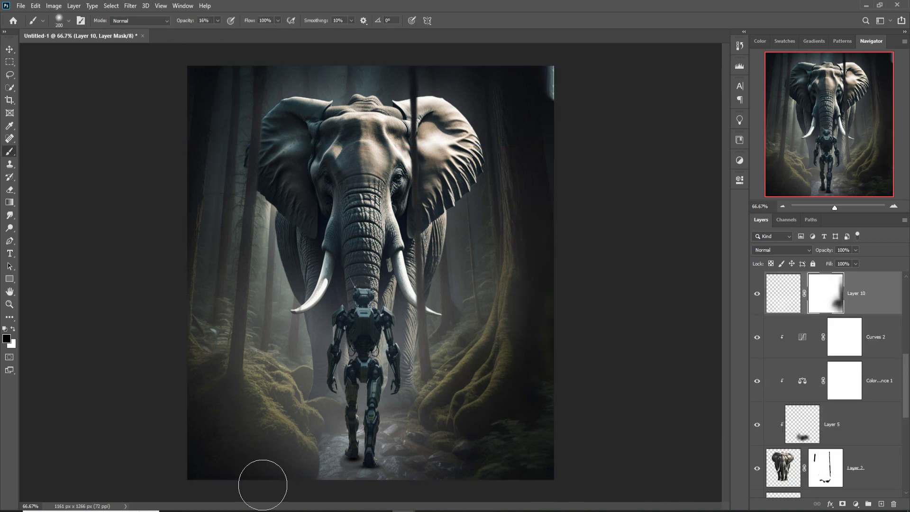
- On the mask of the fog layer over the elephant, reduce the fog on the left mossy bank with a 200 px black brush at 16% opacity
mouse_move(264, 483)
left_mouse_down()
mouse_move(317, 481)
mouse_move(298, 443)
left_mouse_up()
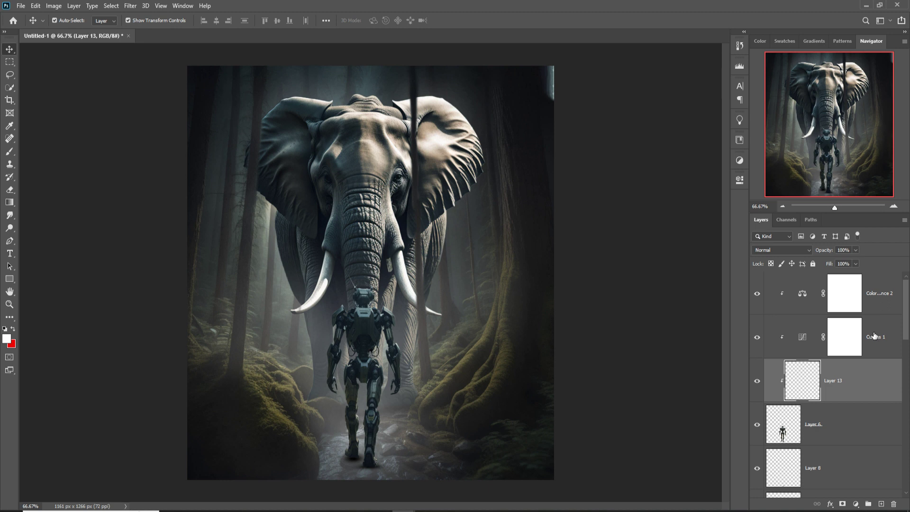
- Create a near-white (fefefd) Solid Color fill clipped to the robot above its Color Balance, blended with Linear Dodge (Add)
left_click_drag(872, 377, 875, 290)
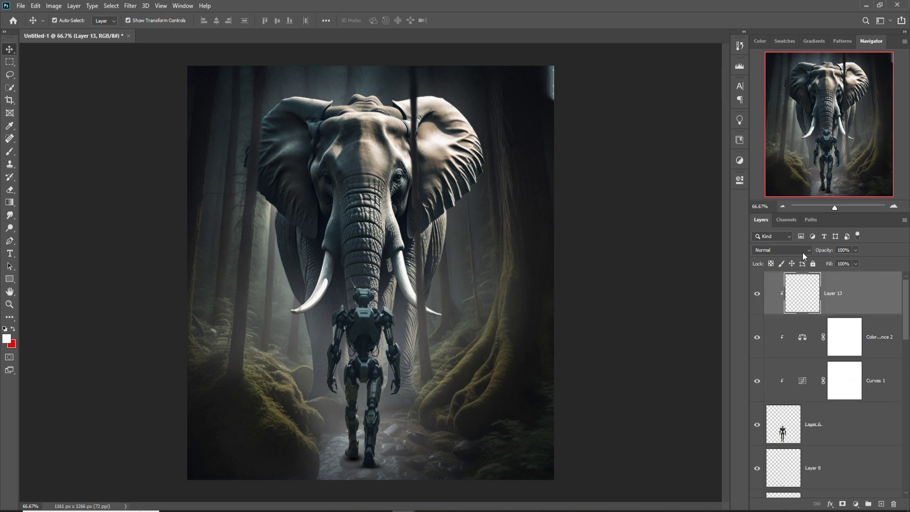
left_click(804, 255)
left_click(788, 350)
left_click(856, 505)
left_click(856, 331)
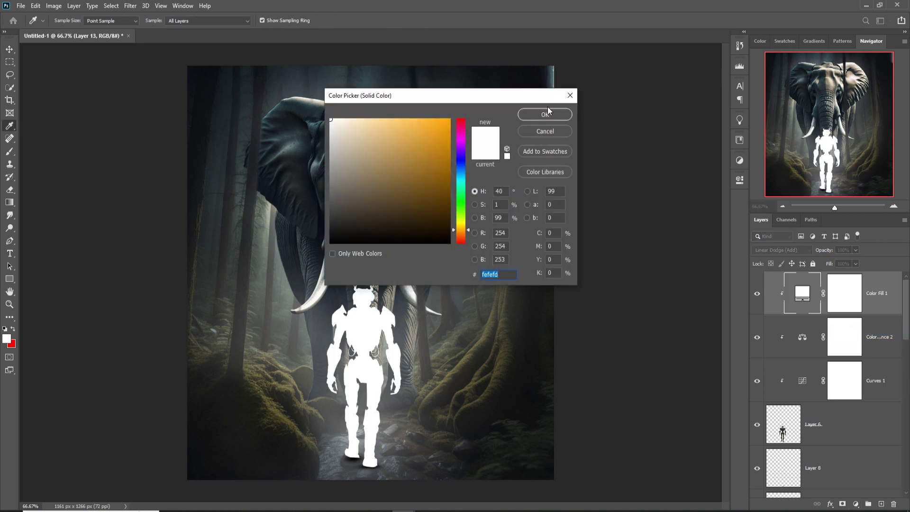
left_click(546, 114)
- In the colour fill's blending options, split the underlying layer's black Blend If slider to 0 / 92
right_click(807, 293)
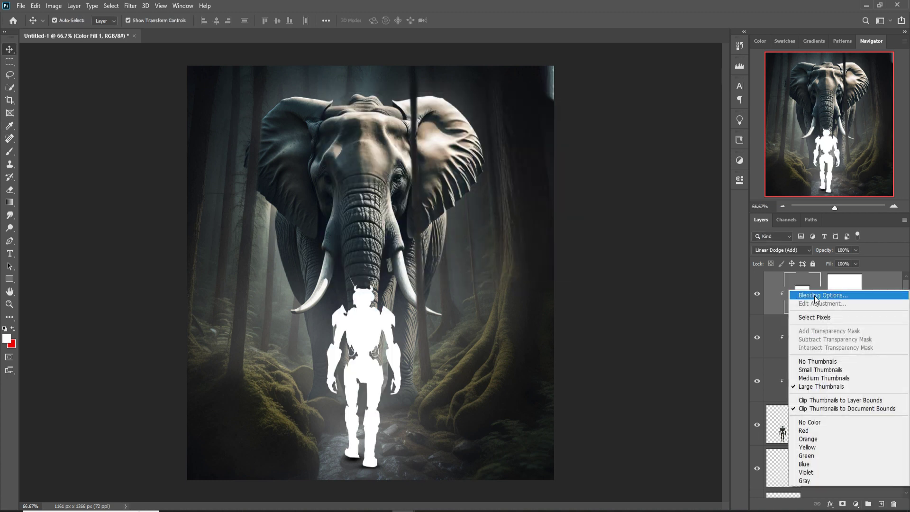
left_click(816, 295)
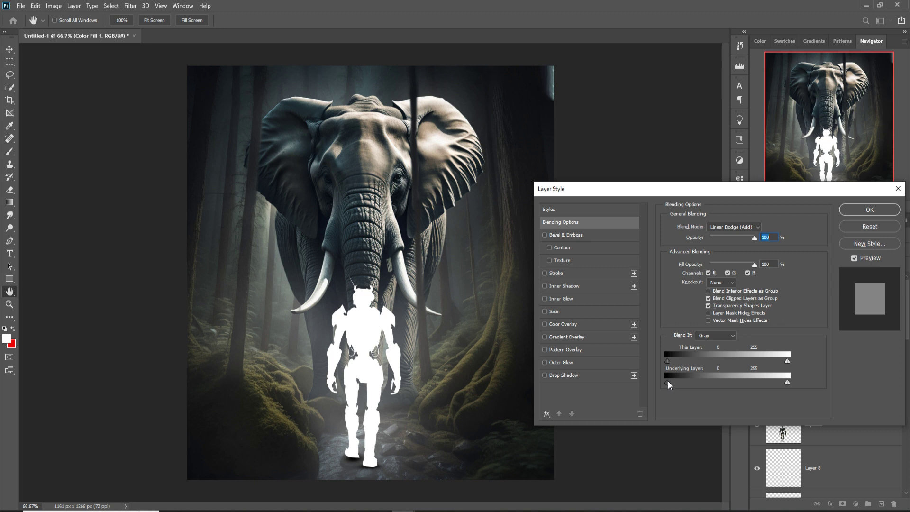
left_click_drag(670, 381, 710, 383)
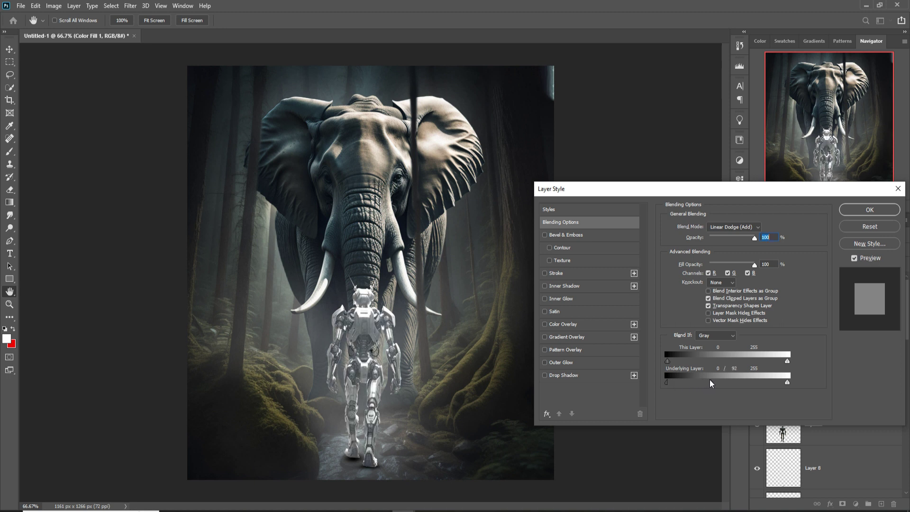
left_click(869, 210)
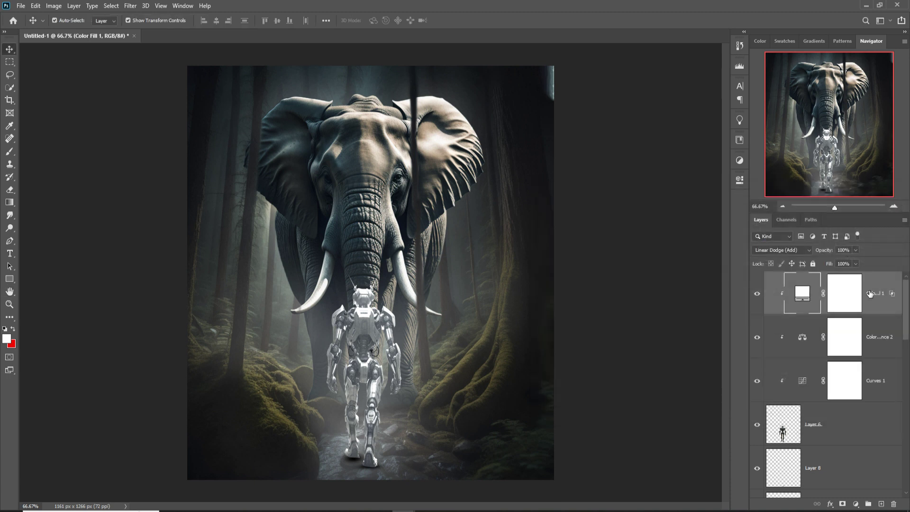
- Change the fill's colour to a light beige sampled from the lit part of the elephant's ear
double_click(802, 295)
left_click(342, 122)
left_click_drag(343, 121, 359, 121)
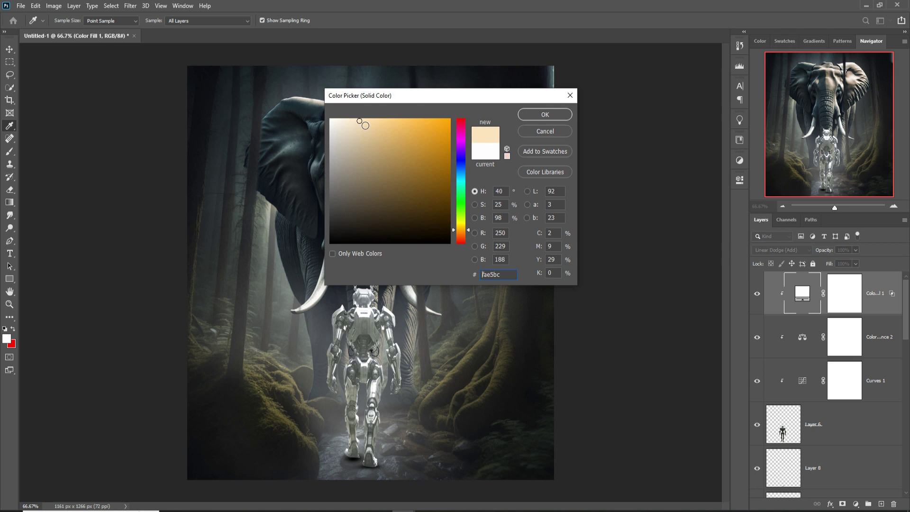
left_click_drag(451, 96, 691, 124)
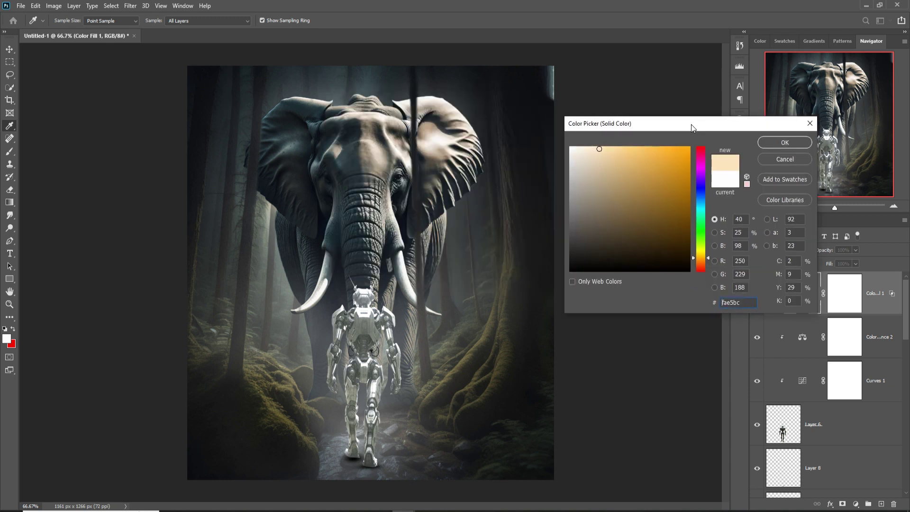
left_click(445, 143)
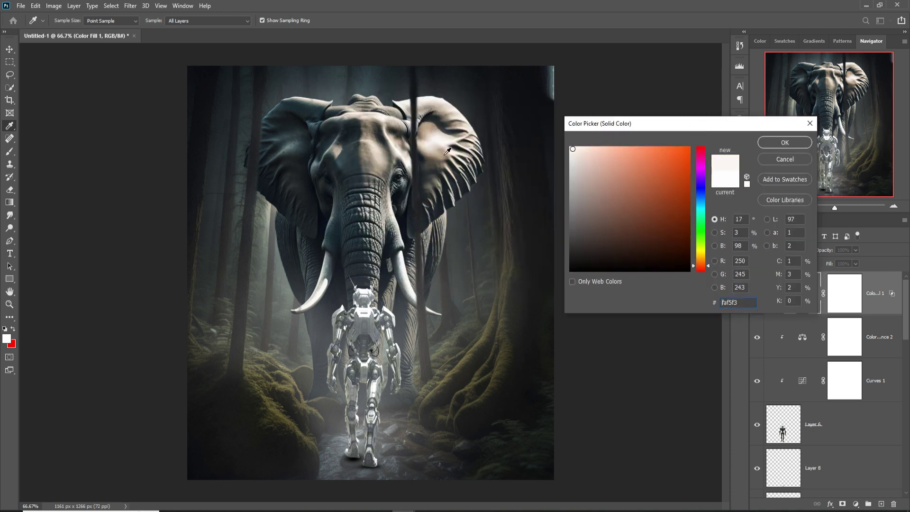
left_click(446, 153)
left_click(775, 143)
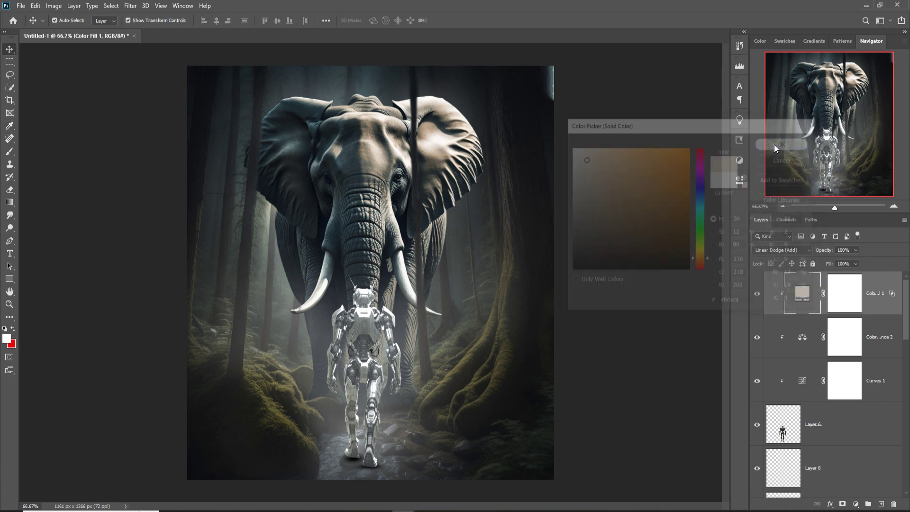
- Invert the colour fill's layer mask to black to hide the highlights on the robot
left_click(841, 299)
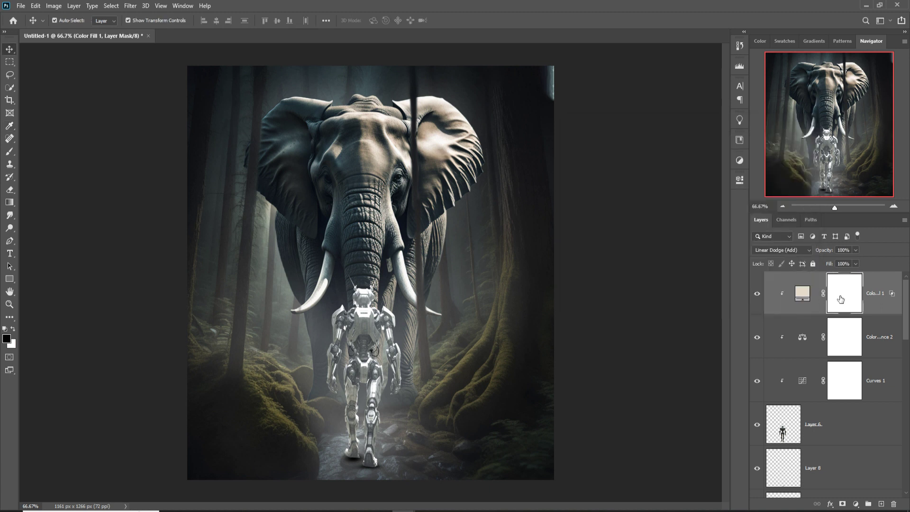
key("ctrl+i")
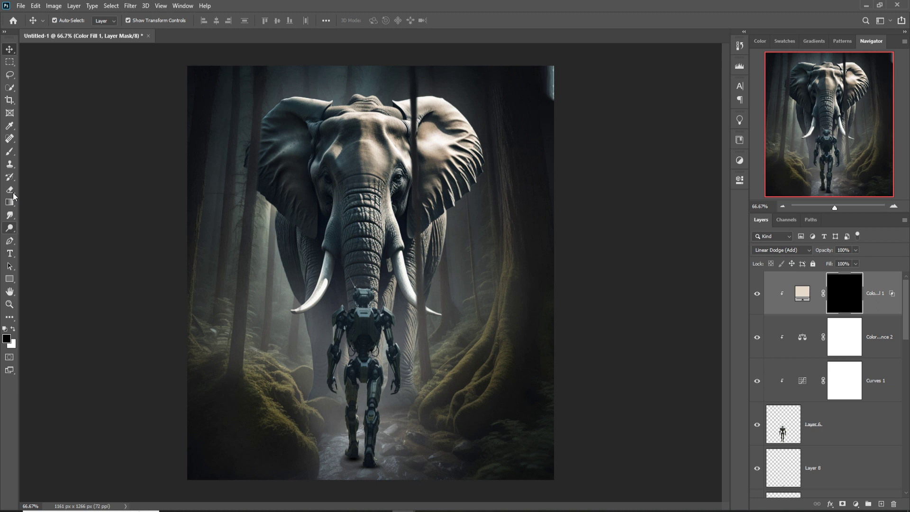
- Paint white on the fill's mask at 65% opacity to add rim light along the robot's right shoulder and forearm
left_click(9, 153)
key("ctrl+plus")
key("ctrl+plus")
key("ctrl+plus")
key("bracketleft")
key("bracketleft")
key("bracketleft")
key("bracketleft")
key("bracketleft")
key("bracketleft")
key("bracketleft")
key("bracketleft")
key("x")
left_click(217, 21)
left_click_drag(236, 33, 240, 33)
mouse_move(410, 377)
left_mouse_down()
mouse_move(430, 382)
mouse_move(439, 415)
left_mouse_up()
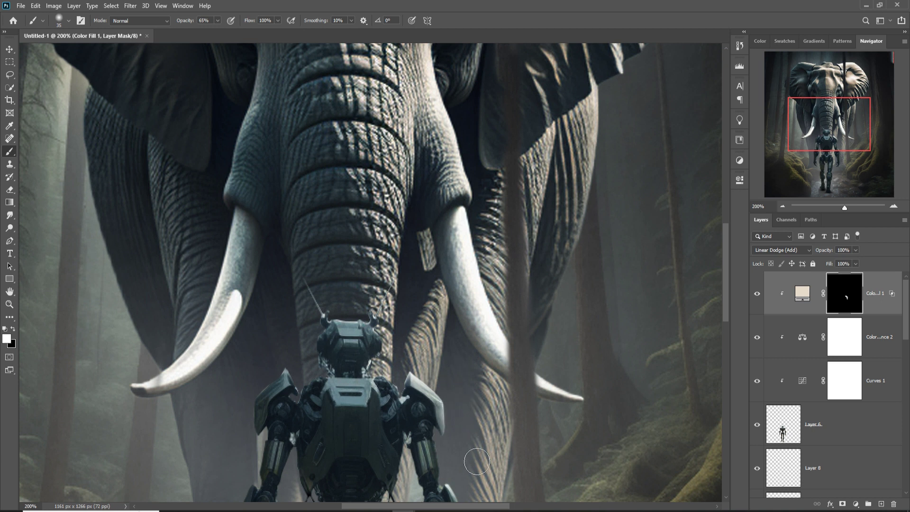
scroll(465, 427, "down", 3)
mouse_move(465, 336)
left_mouse_down()
mouse_move(491, 370)
mouse_move(483, 393)
mouse_move(493, 473)
mouse_move(487, 451)
mouse_move(480, 486)
mouse_move(486, 473)
left_mouse_up()
- Paint white on the colour fill's mask at 65% opacity to extend the rim light along the robot's right hand, hip and leg
scroll(498, 423, "down", 1)
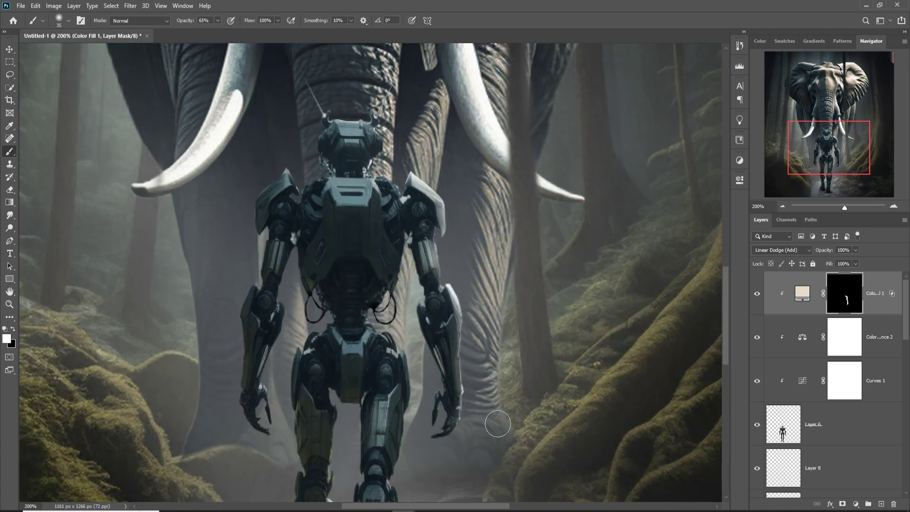
mouse_move(416, 345)
left_mouse_down()
mouse_move(413, 369)
mouse_move(435, 448)
left_mouse_up()
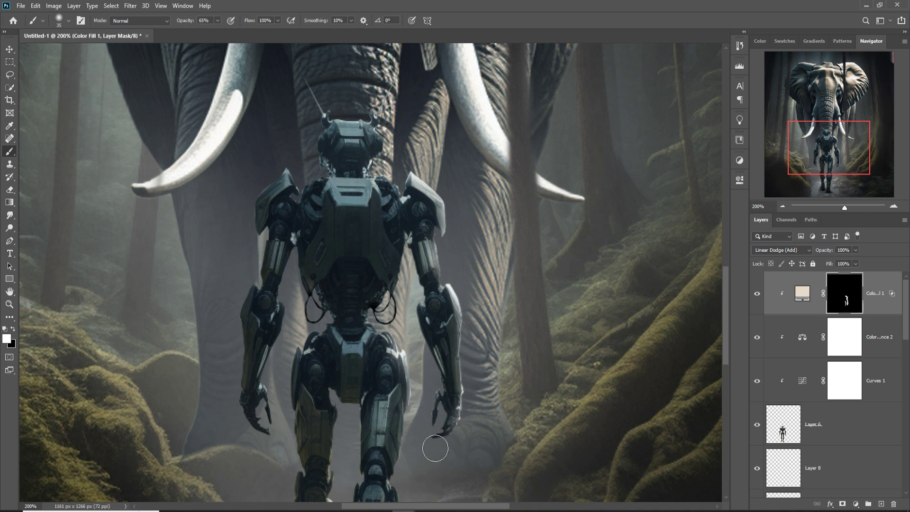
left_click_drag(421, 493, 447, 301)
mouse_move(462, 363)
left_mouse_down()
mouse_move(447, 409)
mouse_move(453, 362)
mouse_move(442, 433)
mouse_move(441, 503)
left_mouse_up()
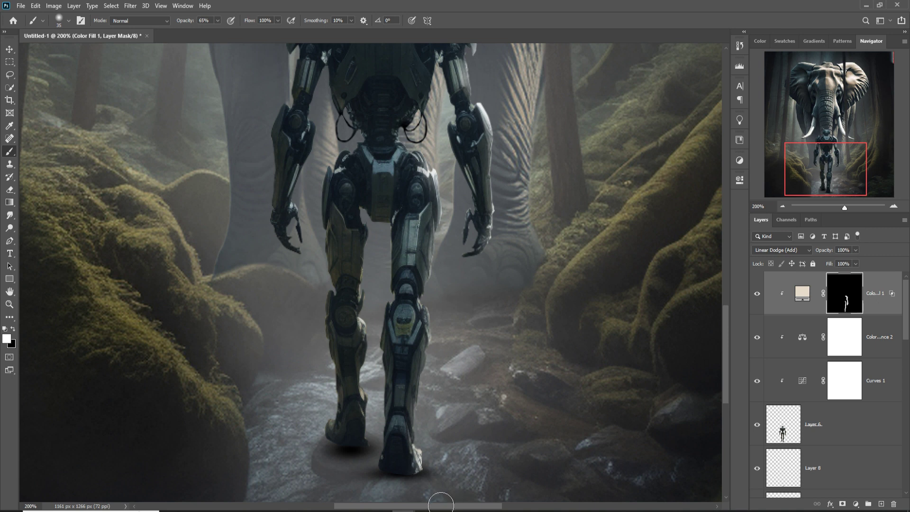
mouse_move(475, 433)
left_mouse_down()
mouse_move(481, 374)
mouse_move(530, 426)
left_mouse_up()
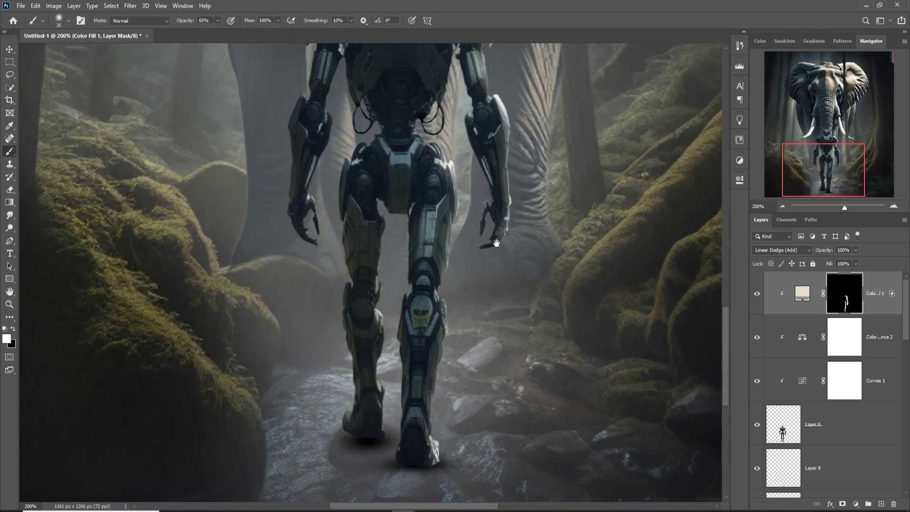
left_click_drag(432, 196, 441, 334)
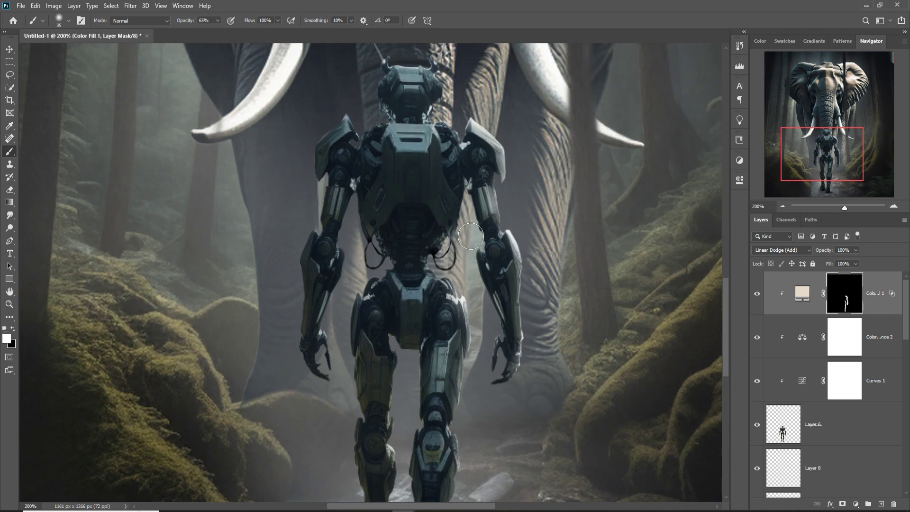
- Paint more rim light on the colour fill's mask along the right side of the robot's torso, head and shoulder
mouse_move(473, 230)
left_mouse_down()
mouse_move(467, 194)
mouse_move(464, 264)
left_mouse_up()
mouse_move(475, 210)
left_mouse_down()
mouse_move(455, 283)
mouse_move(452, 260)
mouse_move(438, 271)
mouse_move(469, 293)
left_mouse_up()
mouse_move(476, 138)
left_mouse_down()
mouse_move(448, 128)
mouse_move(470, 140)
mouse_move(453, 126)
mouse_move(462, 97)
mouse_move(453, 107)
mouse_move(453, 78)
mouse_move(460, 96)
mouse_move(455, 85)
mouse_move(464, 80)
mouse_move(458, 89)
mouse_move(449, 71)
mouse_move(409, 67)
mouse_move(433, 73)
left_mouse_up()
left_click_drag(499, 151, 536, 219)
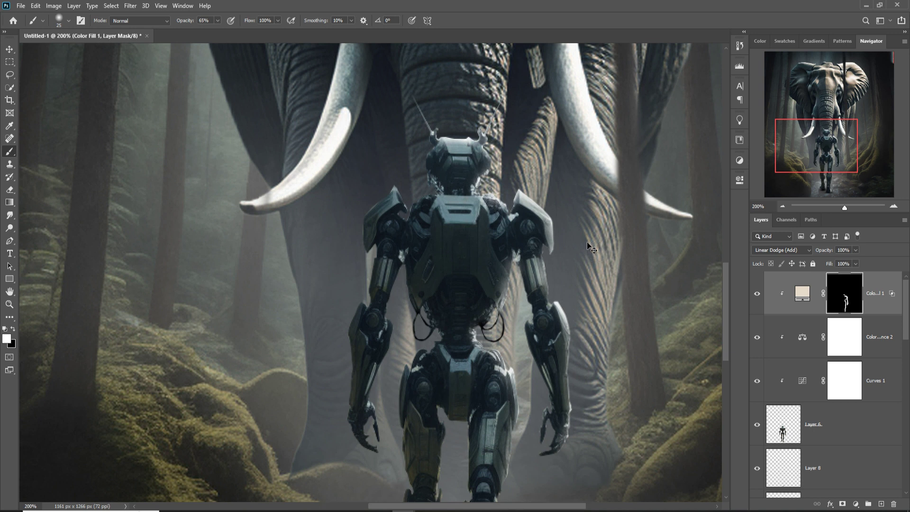
key("ctrl+0")
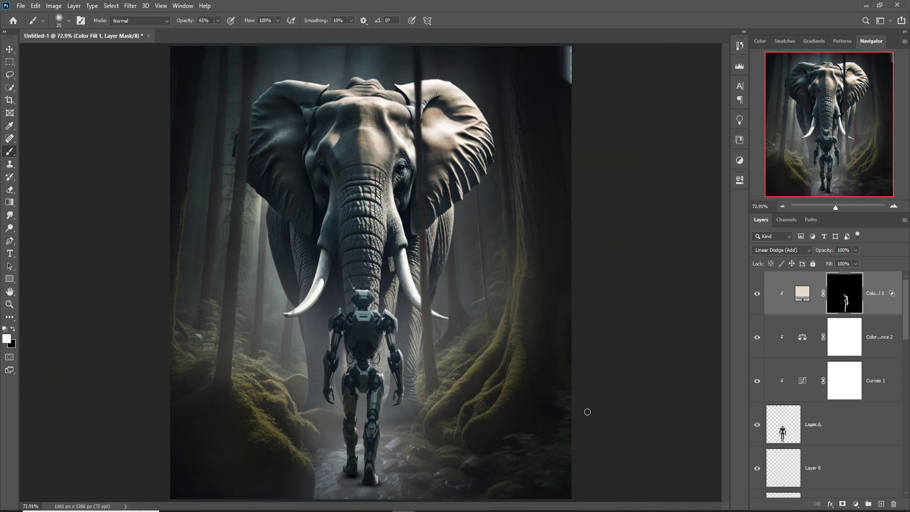
- Add a new layer above the robot's colour fill and set the foreground colour to black
key("ctrl+2")
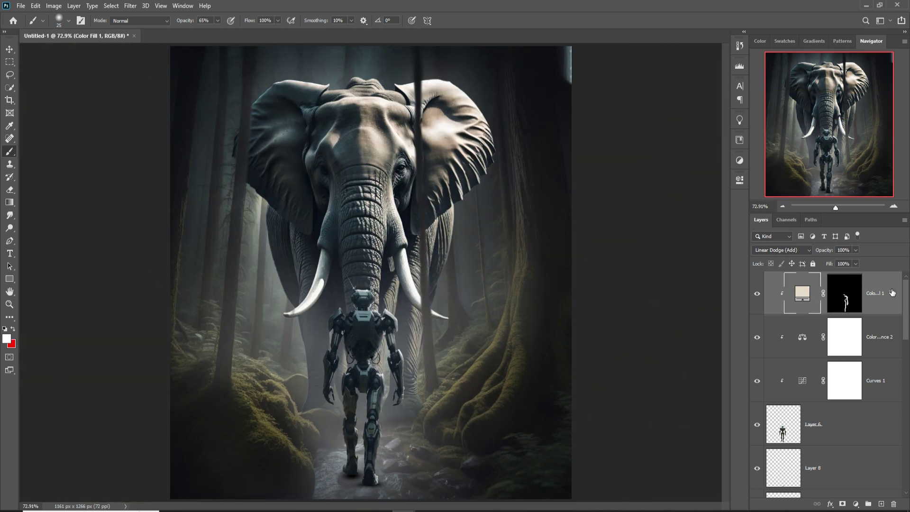
left_click(882, 505)
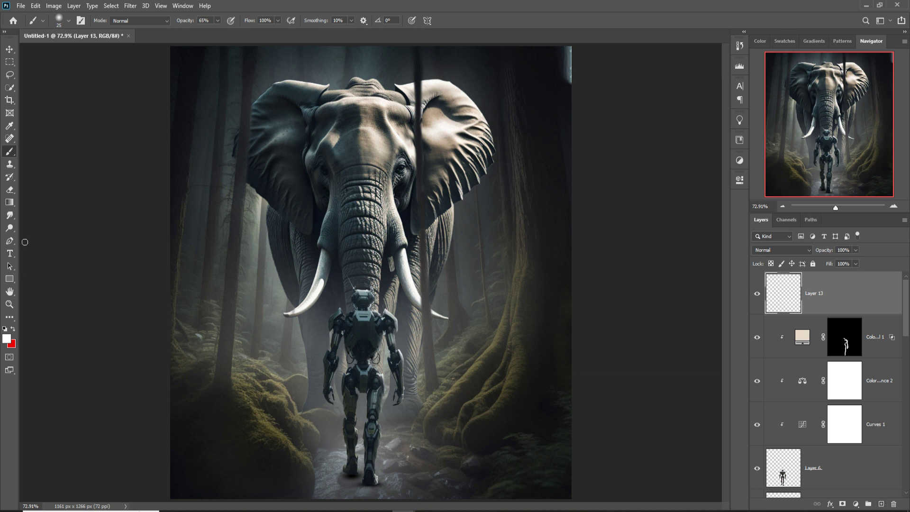
left_click(7, 338)
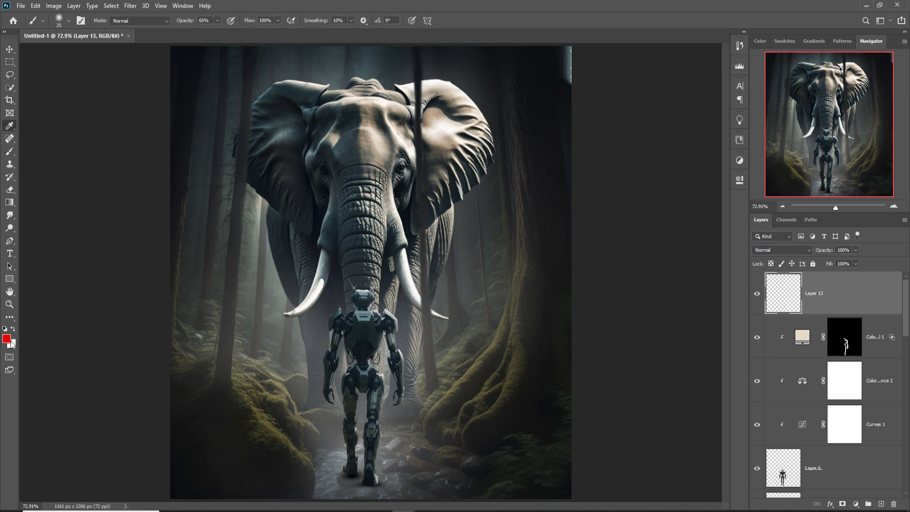
type("000000")
key("Return")
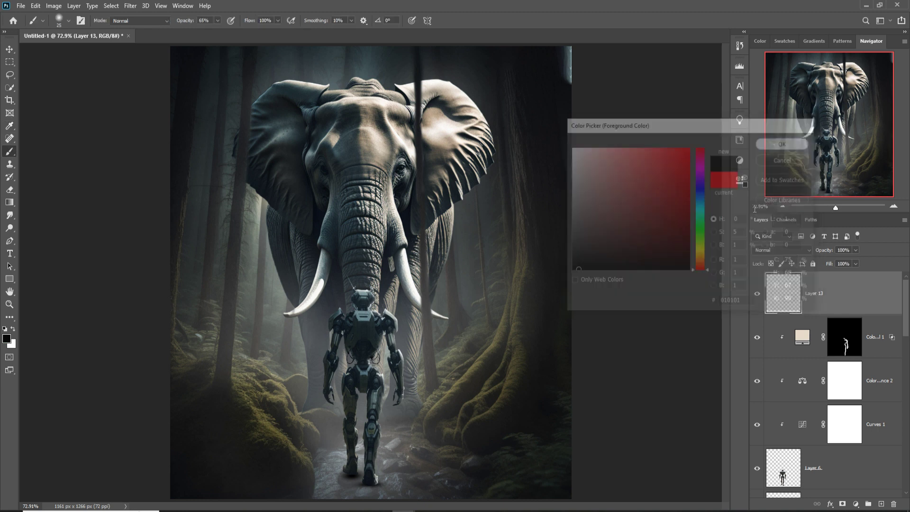
- Darken the ground along the picture's lower edge with a soft 700 px black brush at 14% opacity
key("ctrl+minus")
key("ctrl+minus")
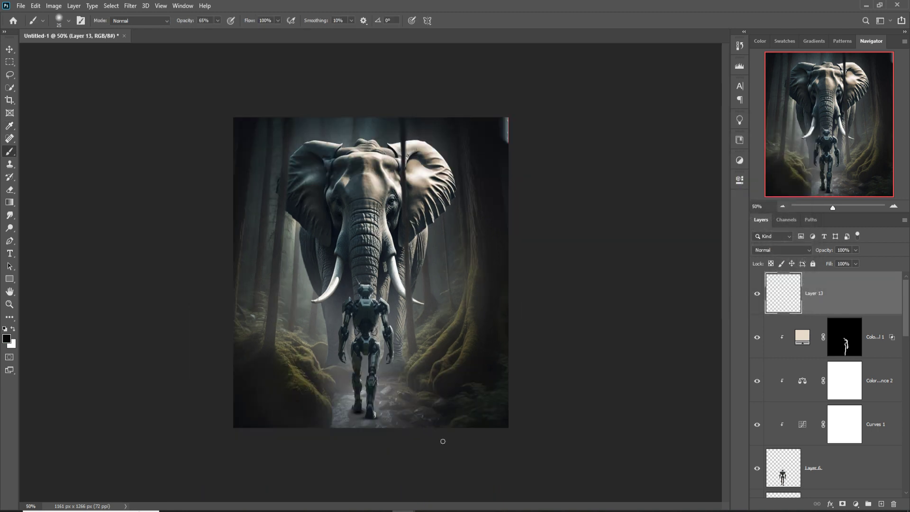
key("bracketright")
key("bracketright")
key("bracketright")
key("bracketright")
key("bracketright")
key("bracketright")
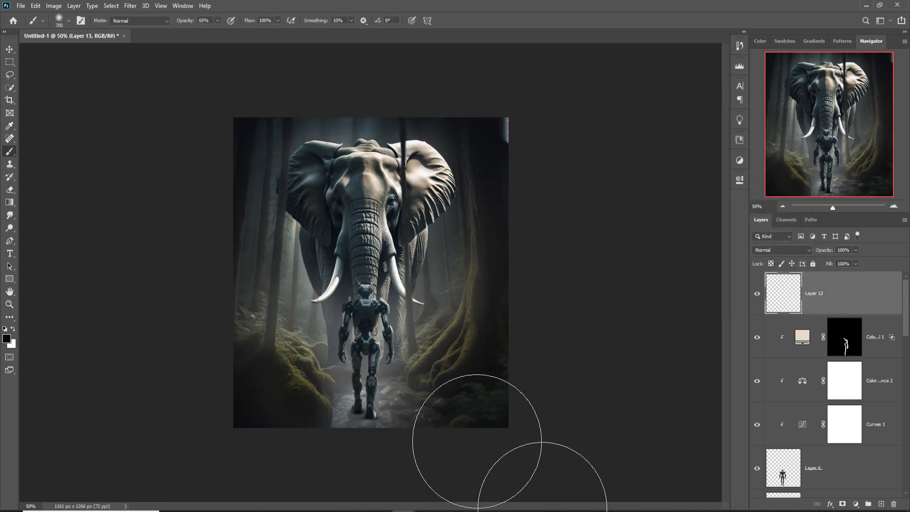
left_click_drag(218, 24, 195, 39)
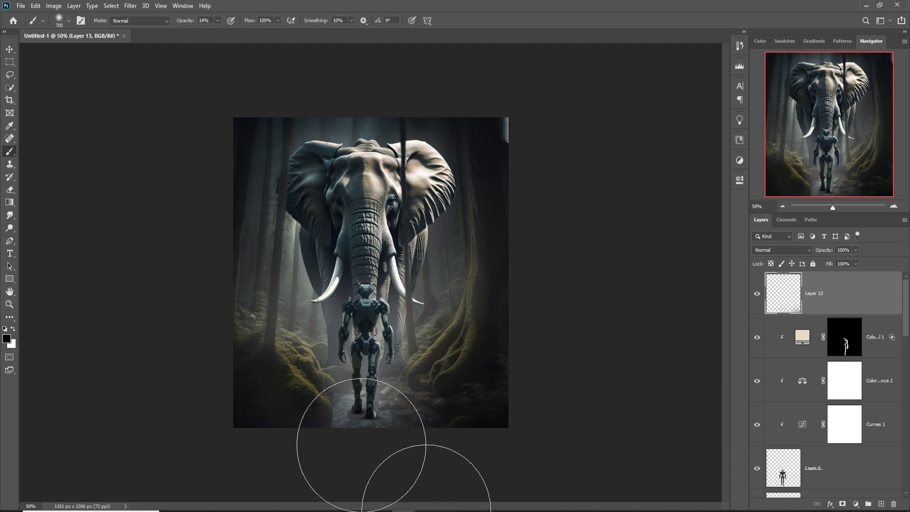
mouse_move(293, 445)
left_mouse_down()
mouse_move(380, 467)
mouse_move(377, 418)
mouse_move(397, 433)
mouse_move(356, 401)
mouse_move(358, 426)
mouse_move(402, 450)
left_mouse_up()
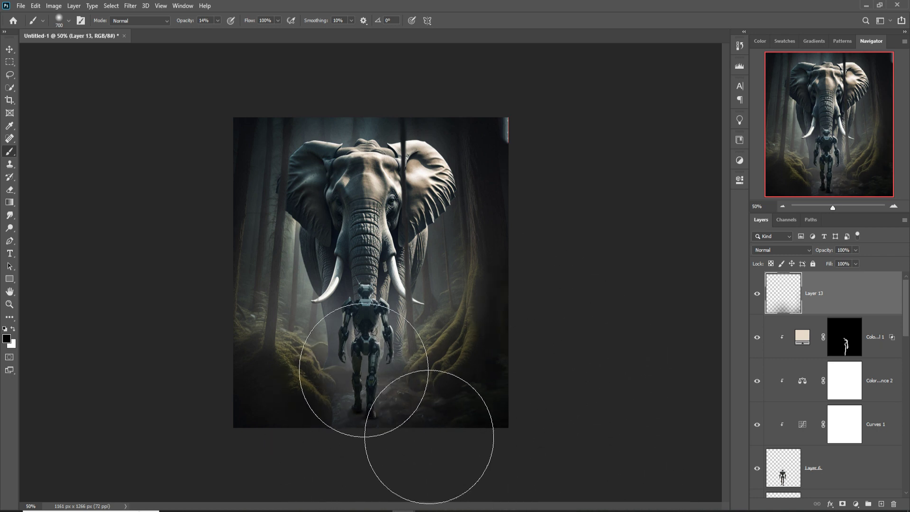
- Darken the elephant's head and ears with soft, wide black strokes at 14% opacity
key("v")
scroll(830, 403, "down", 5)
left_click(859, 472)
left_click(848, 432)
key("b")
mouse_move(294, 237)
left_mouse_down()
mouse_move(341, 152)
mouse_move(313, 246)
mouse_move(474, 180)
left_mouse_up()
left_click_drag(427, 199, 418, 216)
- Brush soft white haze down the right side of the forest with a 600 px brush at 14% opacity
key("alt+bracketleft")
key("alt+bracketleft")
key("x")
key("bracketright")
key("bracketright")
key("bracketright")
key("bracketright")
left_click_drag(465, 142, 502, 285)
- Clip a white Linear Dodge (Add) colour fill to the elephant above Curves 2, and invert its mask to black
scroll(830, 379, "down", 5)
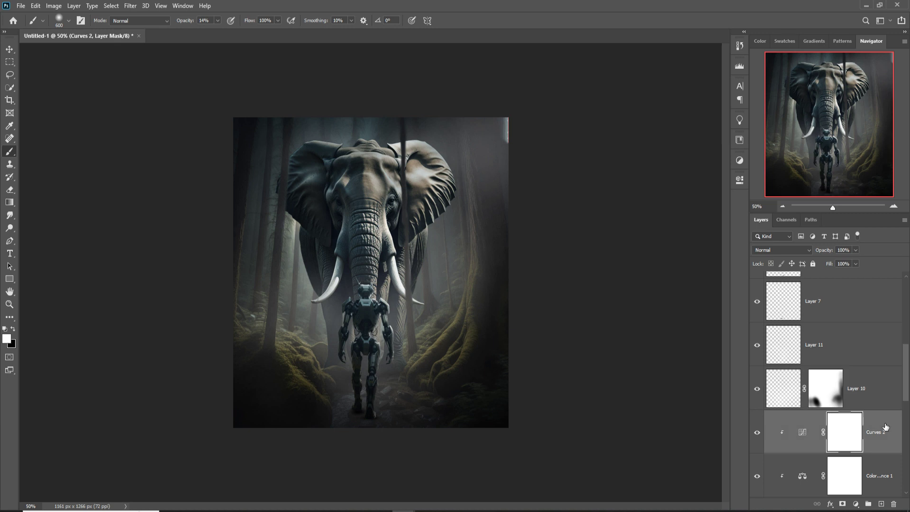
right_click(791, 429)
left_click(823, 237)
left_click(869, 211)
left_click(844, 432)
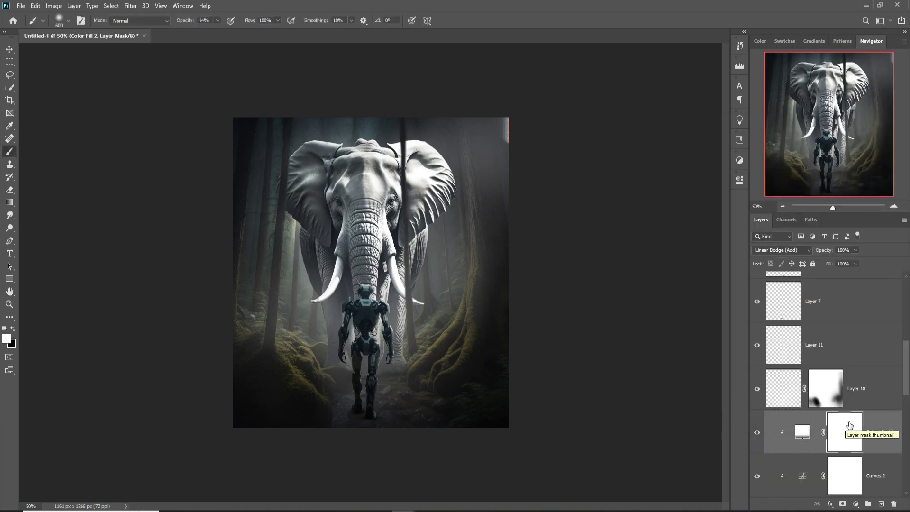
key("ctrl+i")
key("bracketleft")
key("bracketleft")
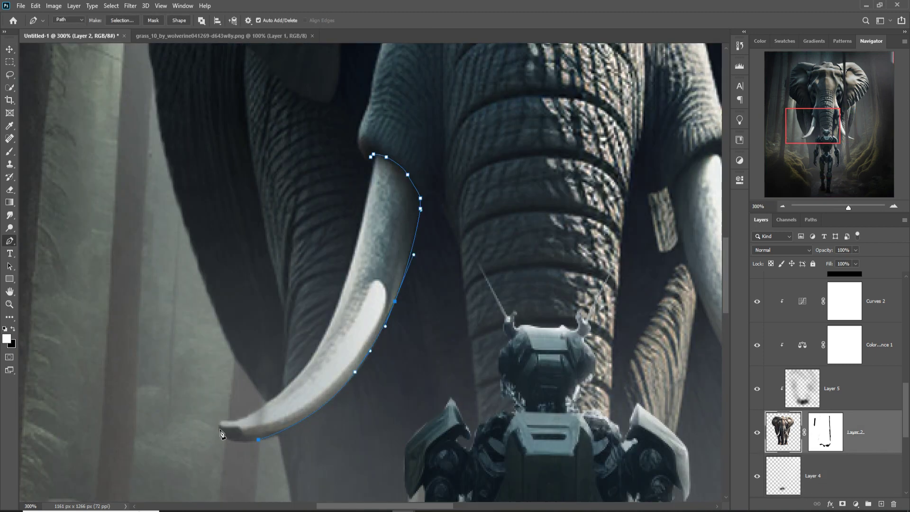
- Finish the pen path around the elephant's left tusk and convert it into a selection
left_click_drag(219, 423, 228, 441)
left_click(375, 163)
left_click_drag(275, 362, 316, 353)
left_click_drag(348, 271, 350, 271)
right_click(372, 237)
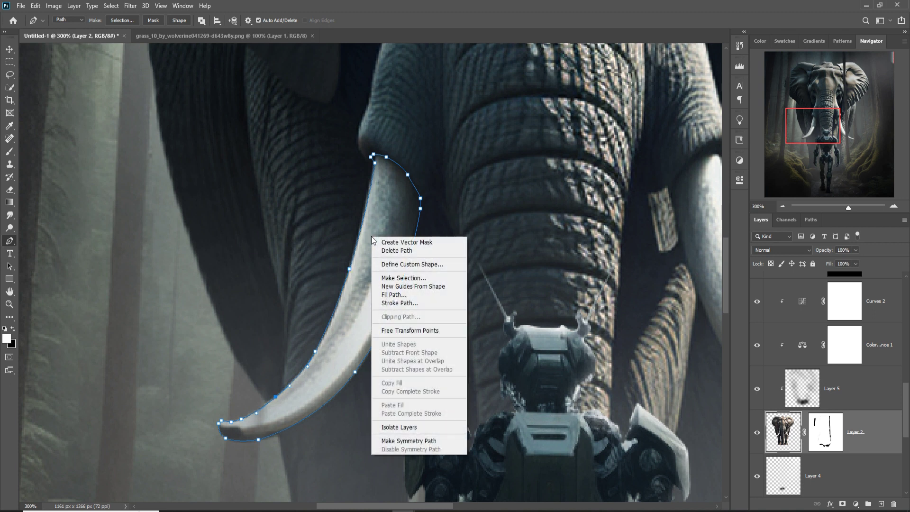
left_click(409, 279)
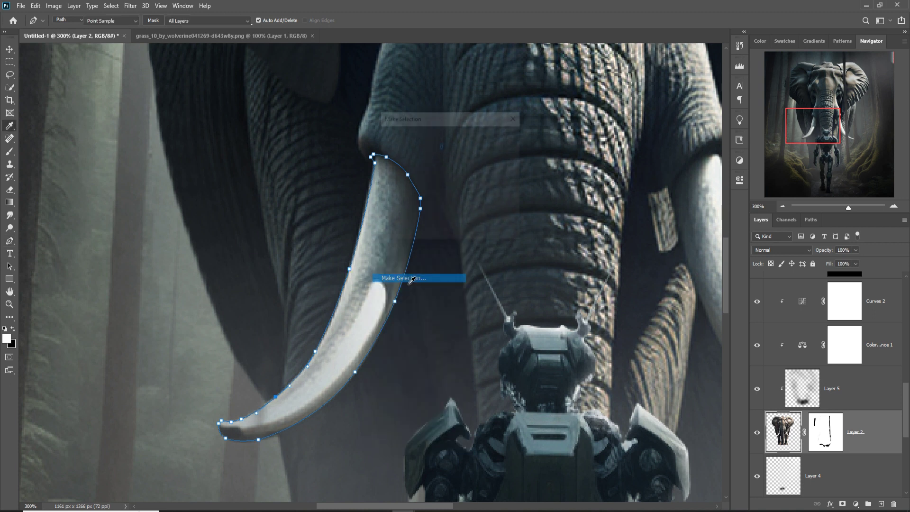
left_click(504, 139)
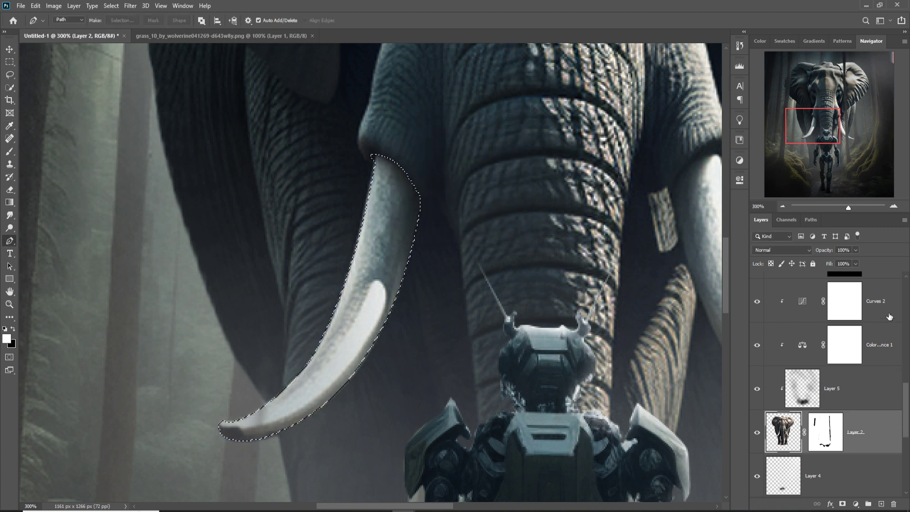
- Fill the selected left tusk with a cyan (04fdf4) solid colour fill layer above the elephant's white colour fill
scroll(886, 304, "up", 2)
left_click(888, 339)
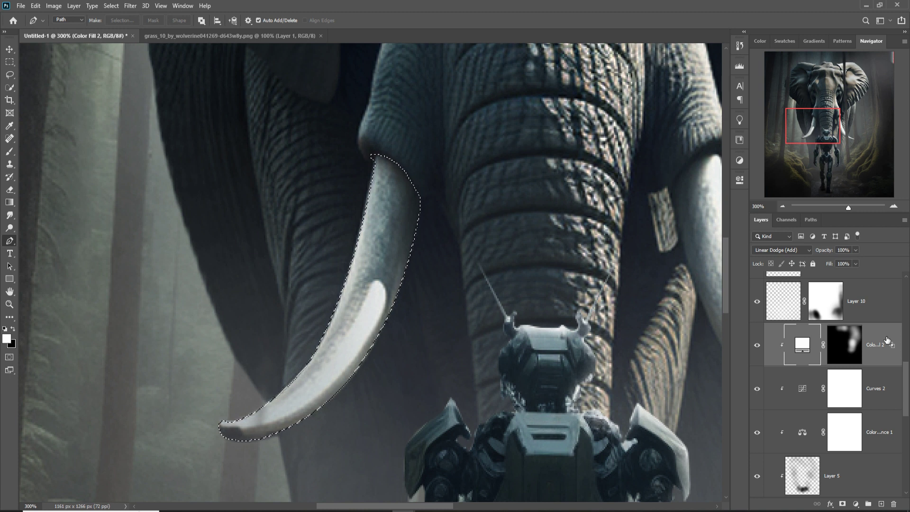
left_click(881, 504)
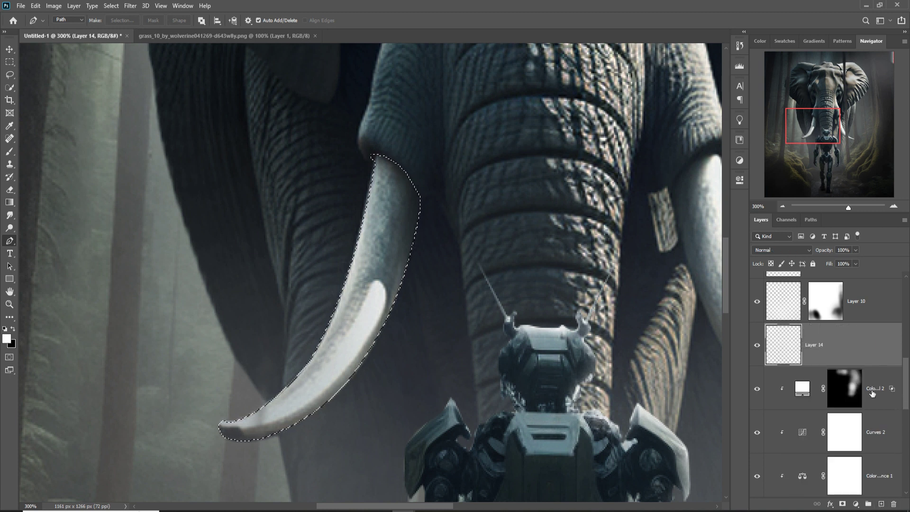
left_click(856, 503)
left_click(869, 331)
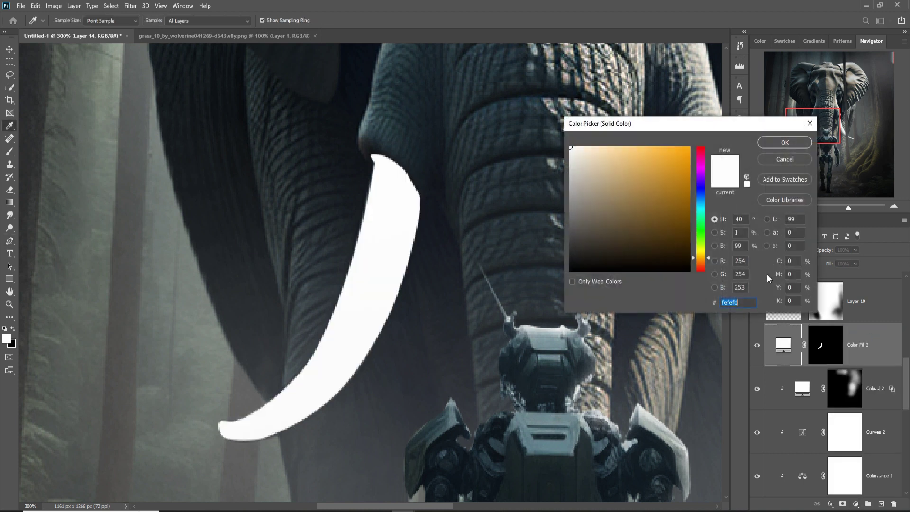
left_click(701, 209)
left_click(693, 152)
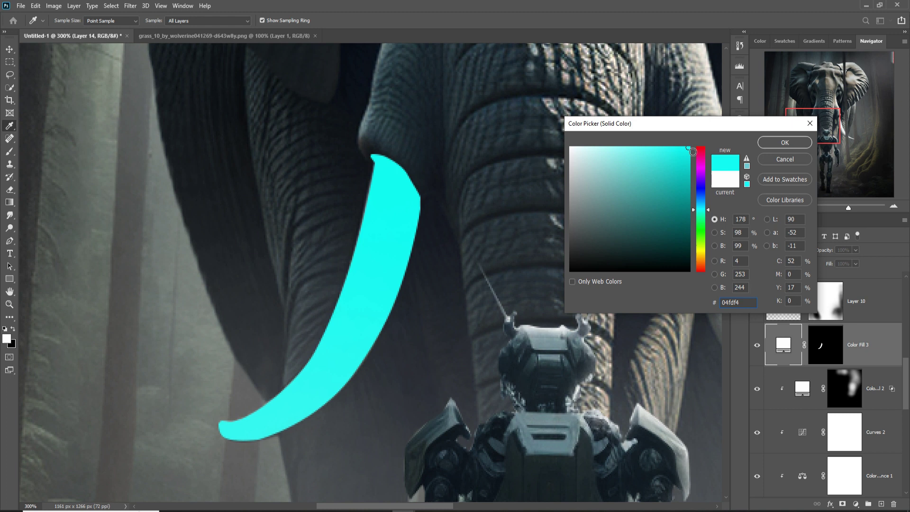
left_click(779, 143)
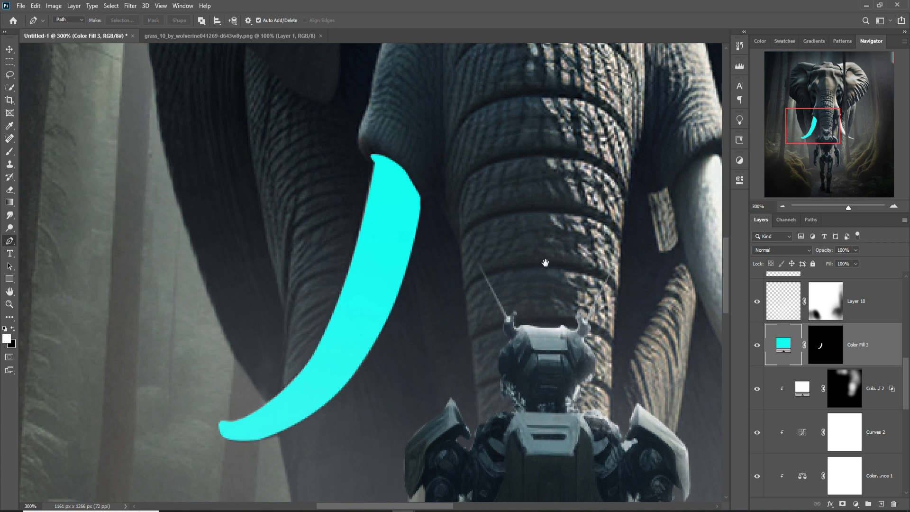
- Trace the upper edge of the right tusk, where it meets the trunk, with the Pen tool
left_click_drag(545, 263, 291, 262)
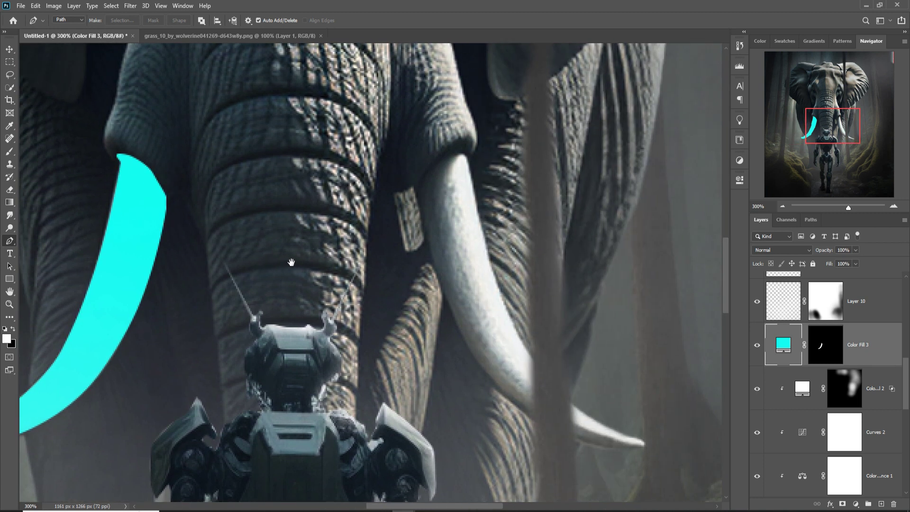
left_click(10, 74)
left_click(10, 240)
left_click(468, 155)
left_click(460, 153)
left_click(449, 157)
left_click(441, 161)
left_click(429, 169)
left_click(422, 179)
left_click(419, 183)
left_click(417, 188)
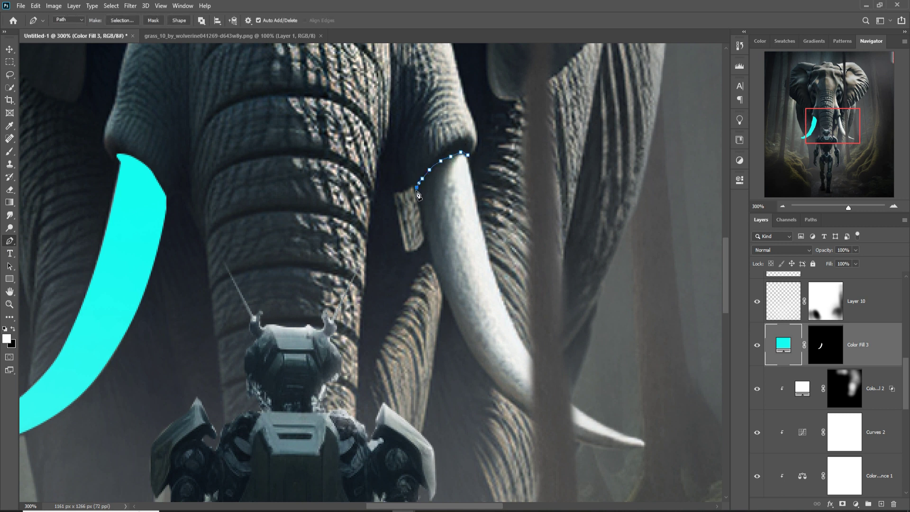
- Continue the path down the right tusk, across the tree trunk and around the tip, and close it
left_click(535, 421)
left_click_drag(477, 315, 463, 338)
left_click_drag(492, 385, 487, 383)
left_click(598, 437)
left_click(469, 157)
left_click_drag(557, 313, 523, 345)
- Add a new layer above the cyan fill and convert the right tusk's path into a selection
left_click(882, 504)
right_click(472, 272)
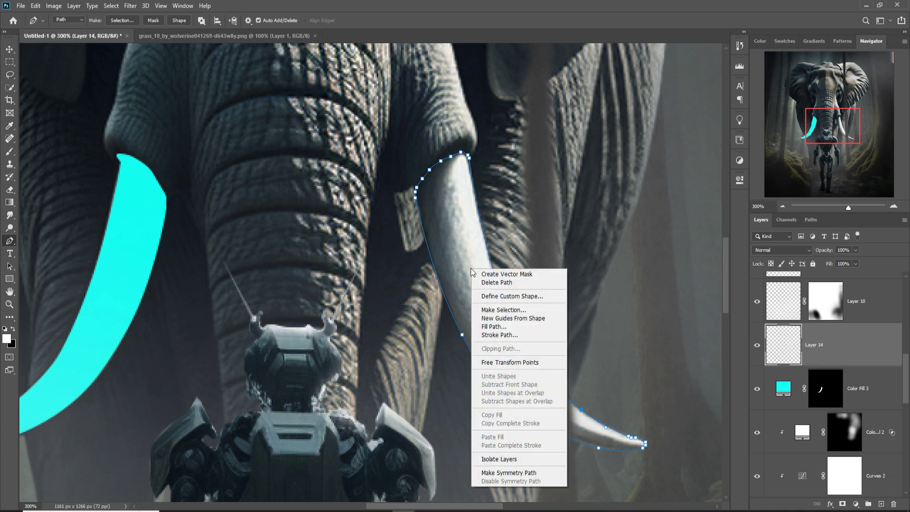
left_click(489, 310)
left_click(504, 139)
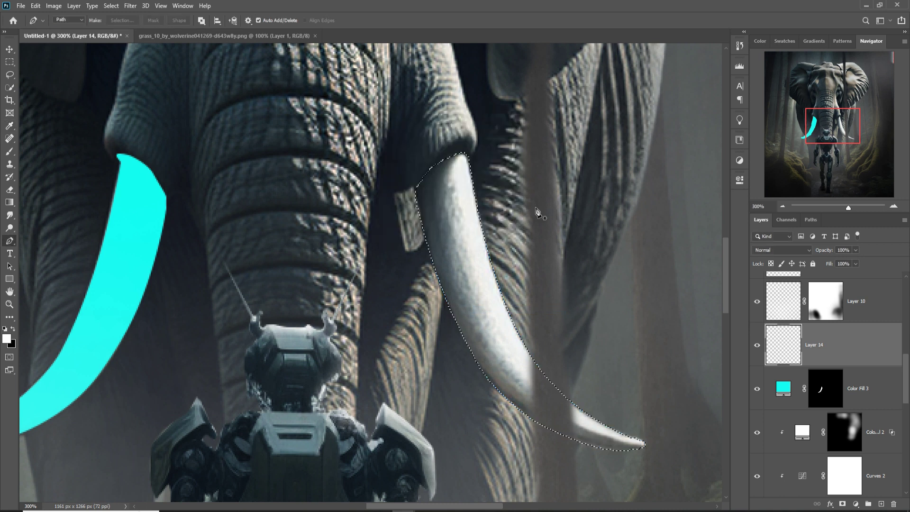
- Fill the selected right tusk with a solid colour fill sampled from the left tusk's cyan
left_click(855, 504)
left_click(856, 332)
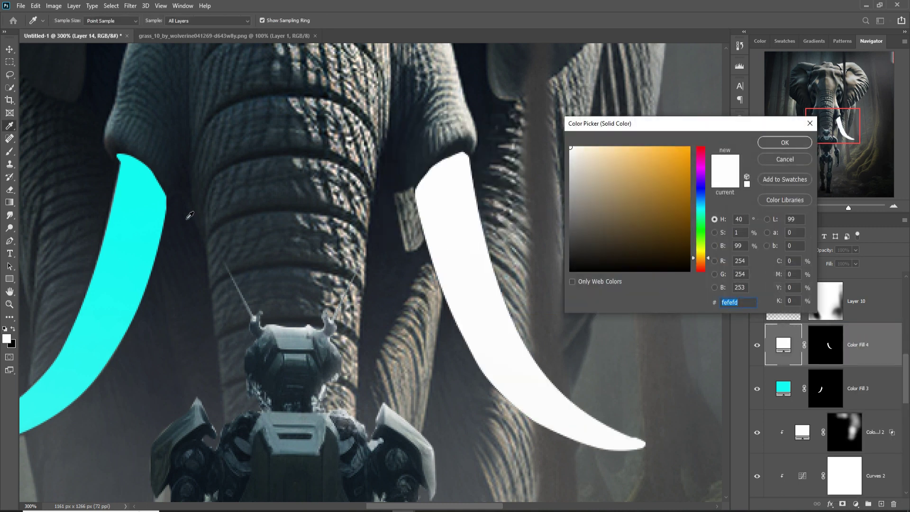
left_click(149, 215)
left_click(797, 141)
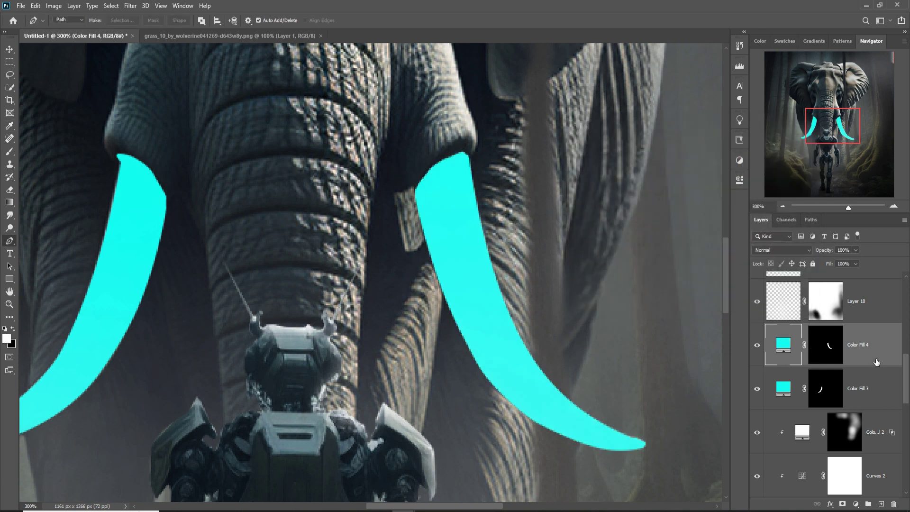
- Try the Color Dodge blend mode on the right tusk's cyan fill
left_click(809, 250)
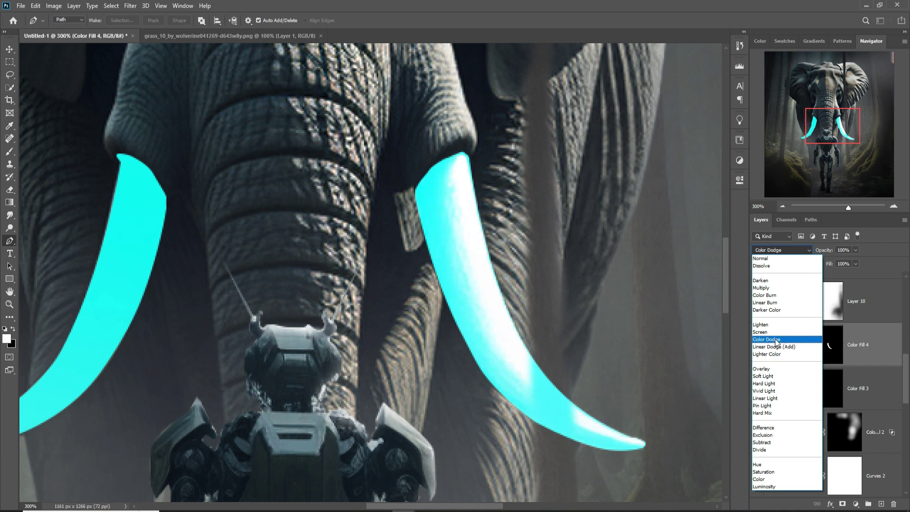
left_click(876, 251)
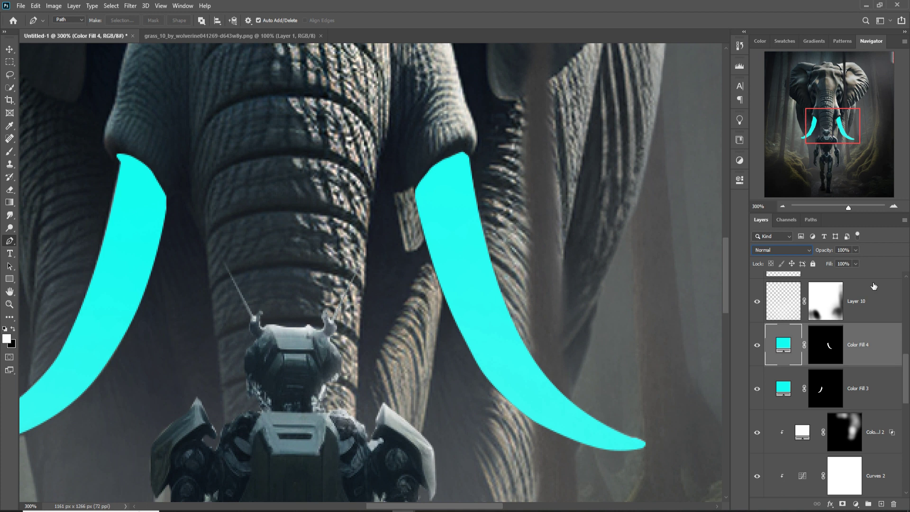
key("ctrl+minus")
key("ctrl+minus")
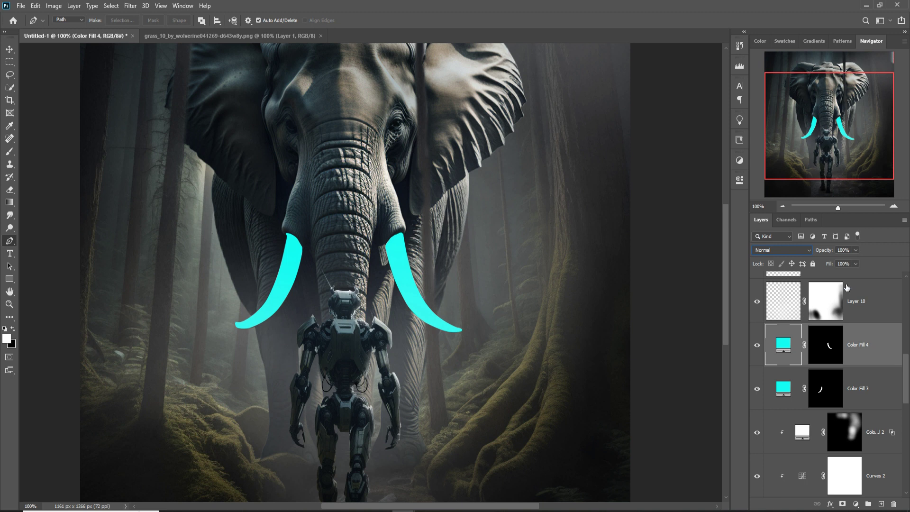
- Try the Linear Dodge (Add) blend mode on the right tusk's cyan fill
left_click(809, 251)
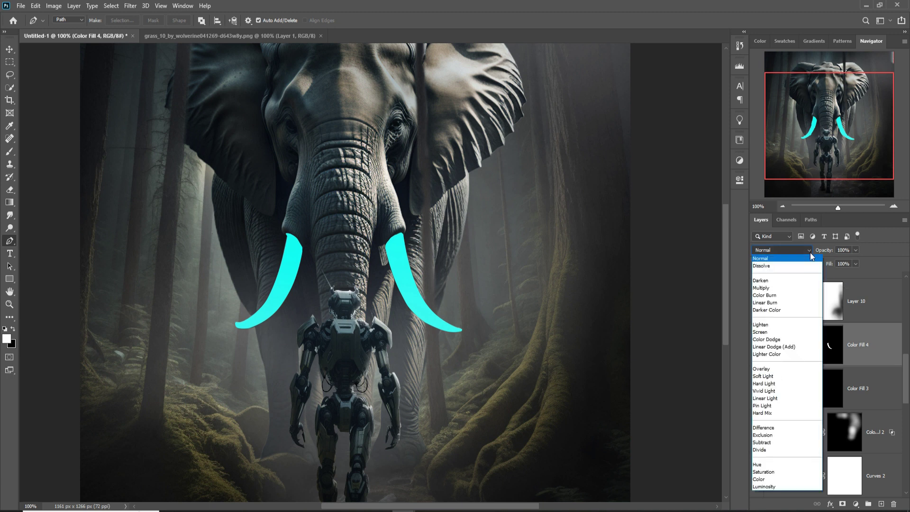
left_click(785, 347)
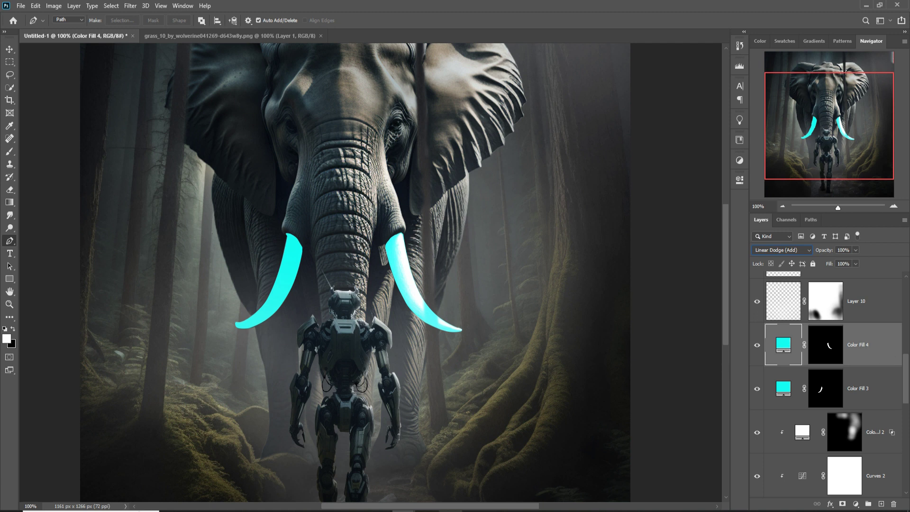
mouse_move(451, 511)
key("shift+alt+n")
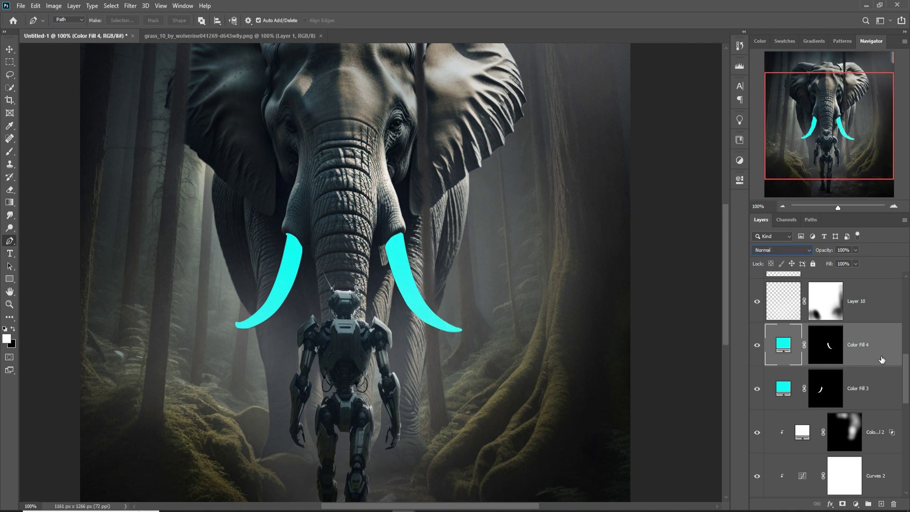
- Split the right tusk fill's dark Blend If slider for the underlying layer to 0 / 147 in its blending options
right_click(785, 350)
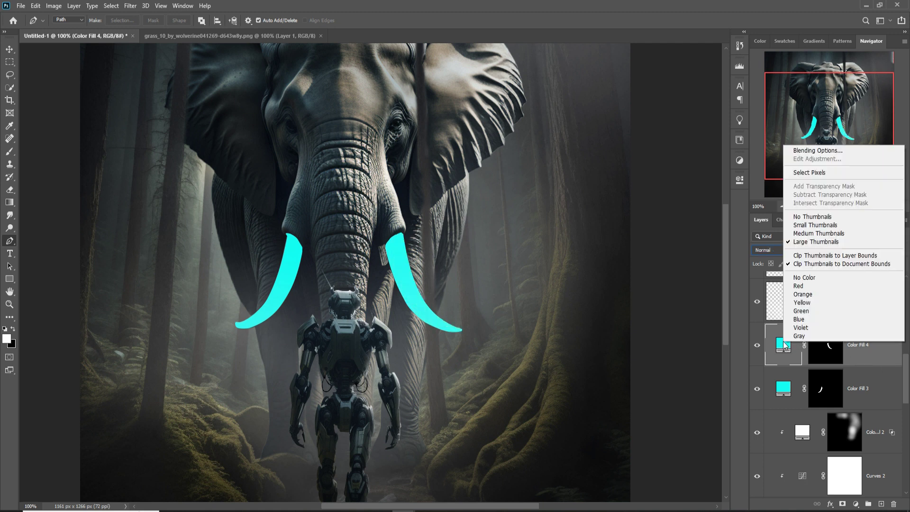
left_click(801, 152)
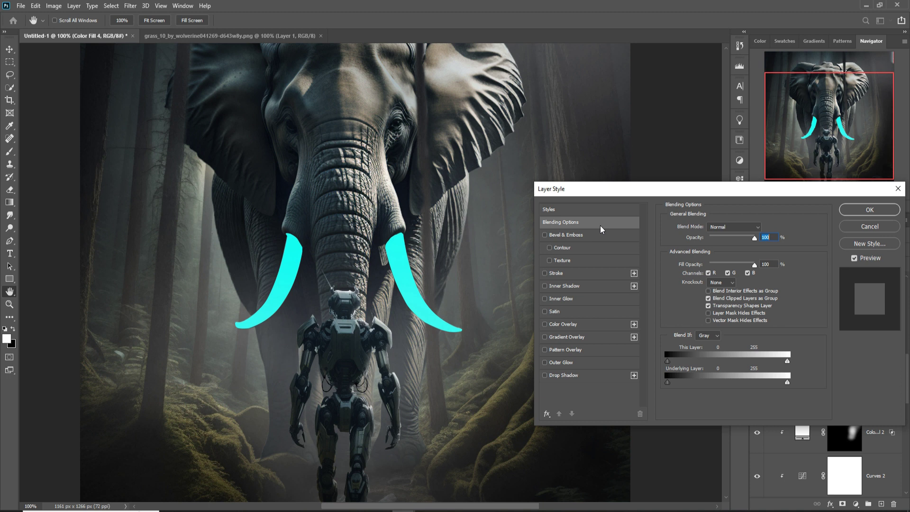
left_click_drag(678, 383, 737, 386)
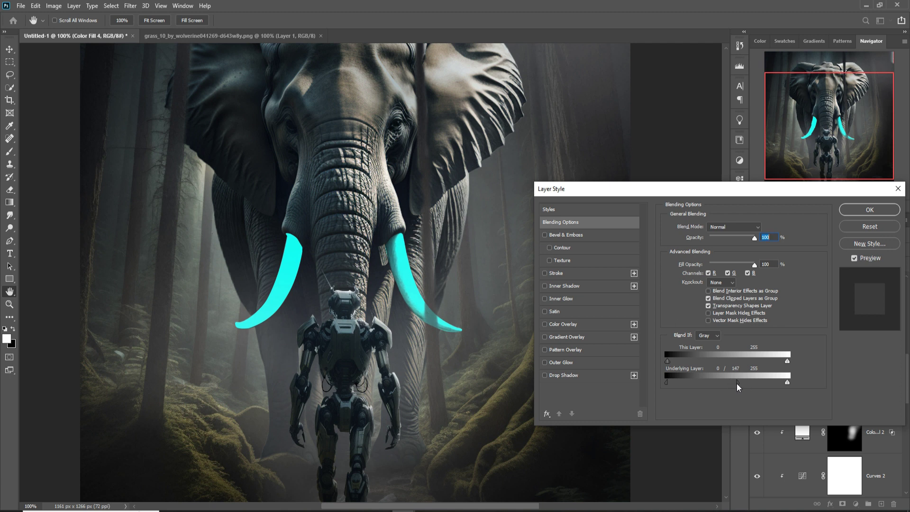
left_click(852, 212)
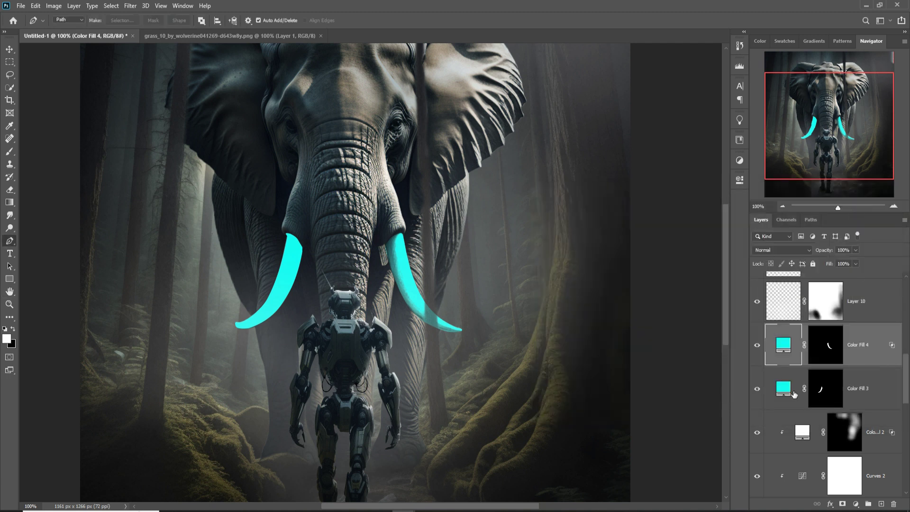
- Split the left tusk fill's dark Blend If slider for the underlying layer to 0 / 233 in its blending options
right_click(787, 391)
left_click(808, 196)
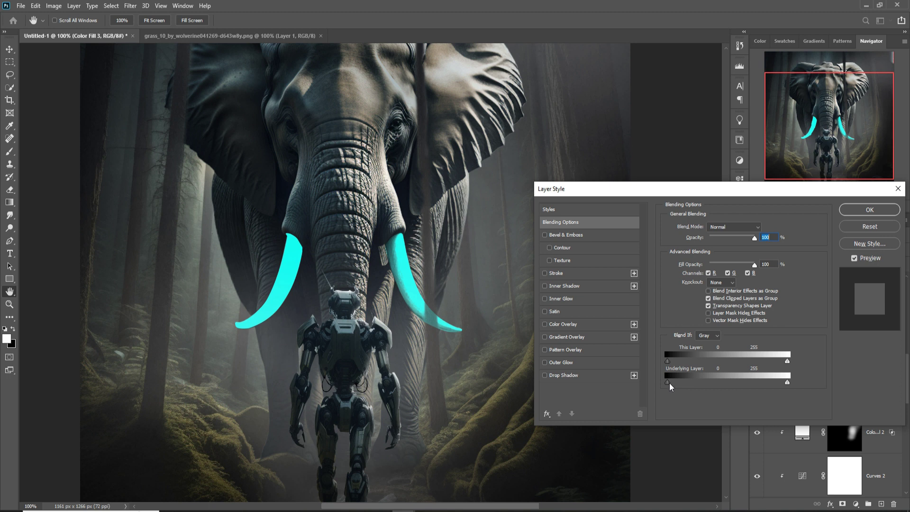
left_click_drag(674, 383, 765, 375)
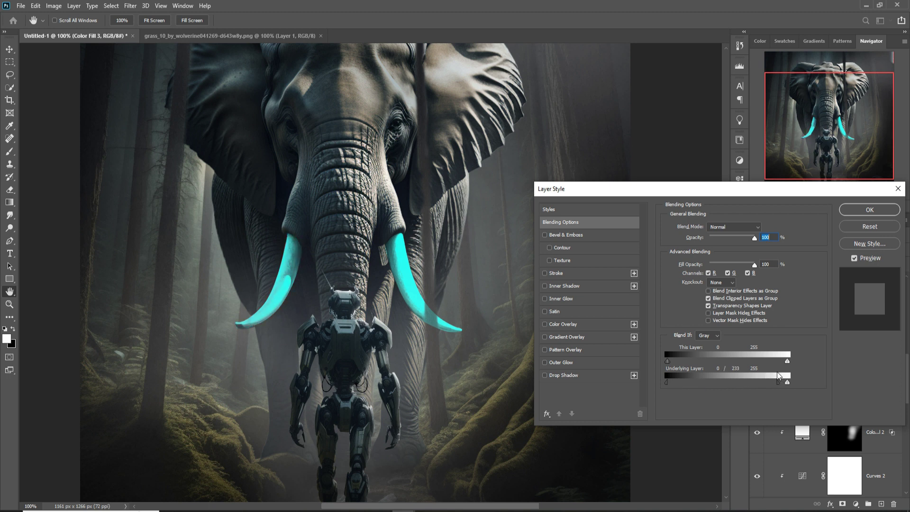
left_click(861, 210)
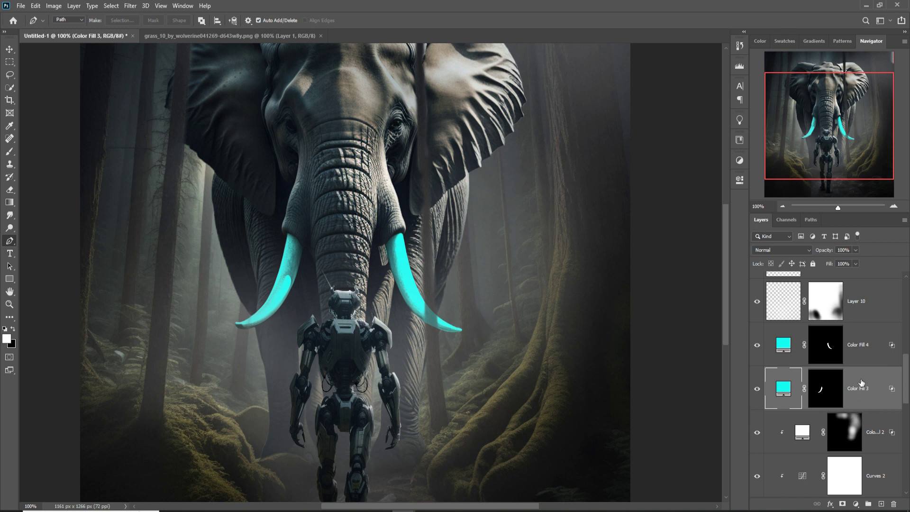
- Paint black on the right tusk fill's mask with a 20 px brush at 100% opacity, hiding the cyan where the tree trunk crosses it
left_click(833, 349)
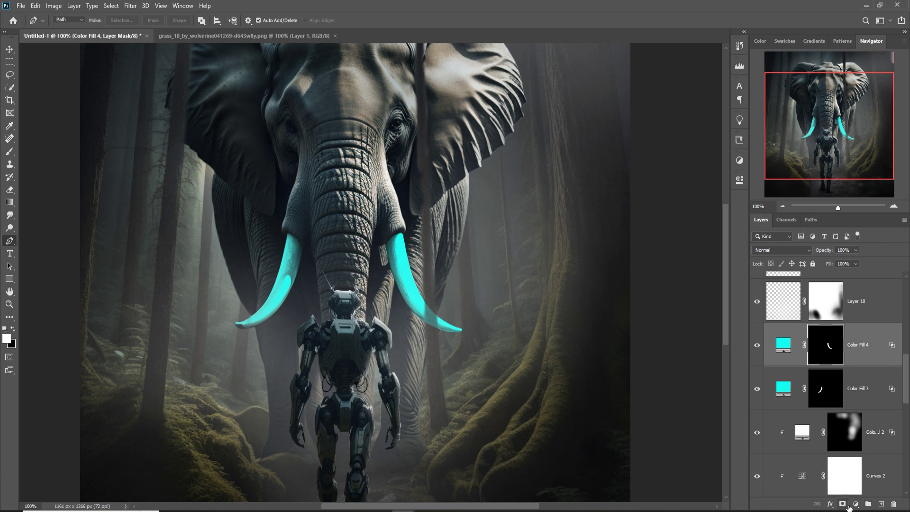
left_click(845, 505)
left_click(11, 152)
key("bracketleft")
key("bracketleft")
key("bracketleft")
key("bracketleft")
key("bracketleft")
key("bracketleft")
key("bracketleft")
key("bracketleft")
key("bracketleft")
key("bracketleft")
key("bracketleft")
key("bracketleft")
key("bracketleft")
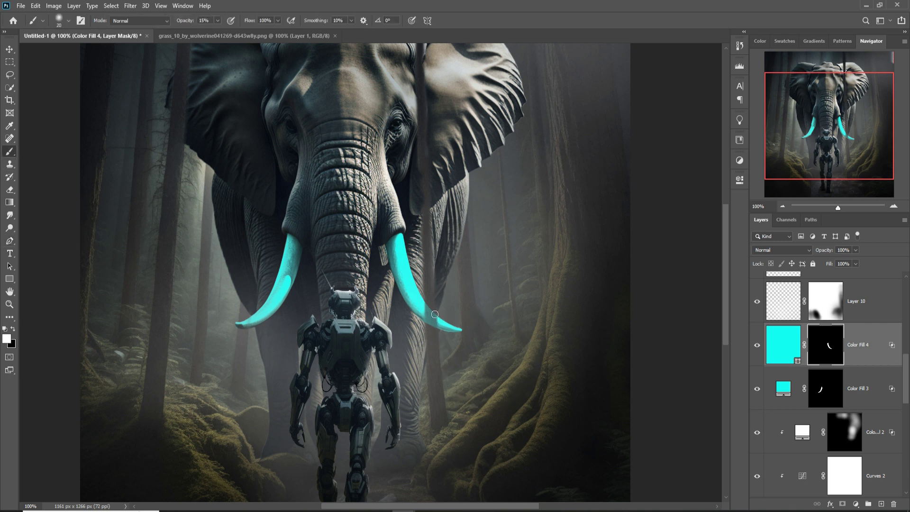
left_click(14, 329)
left_click(218, 21)
left_click_drag(216, 32, 255, 31)
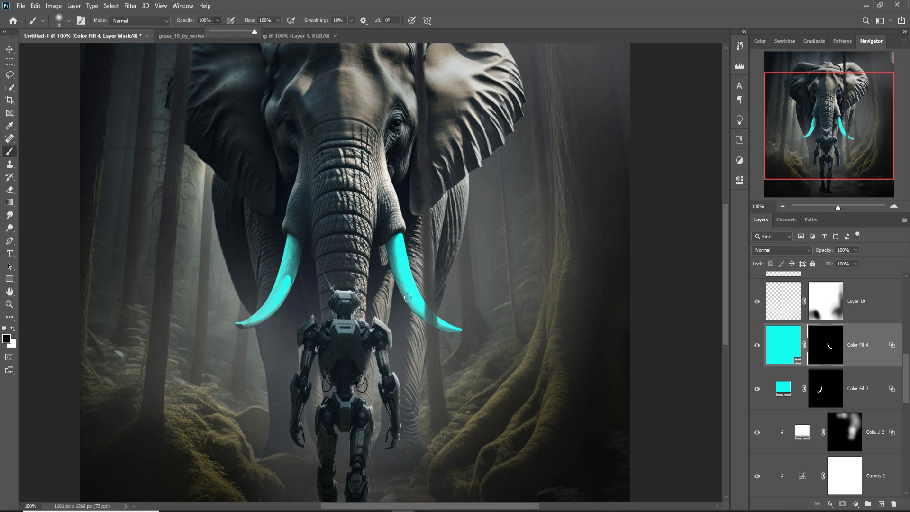
left_click(434, 310)
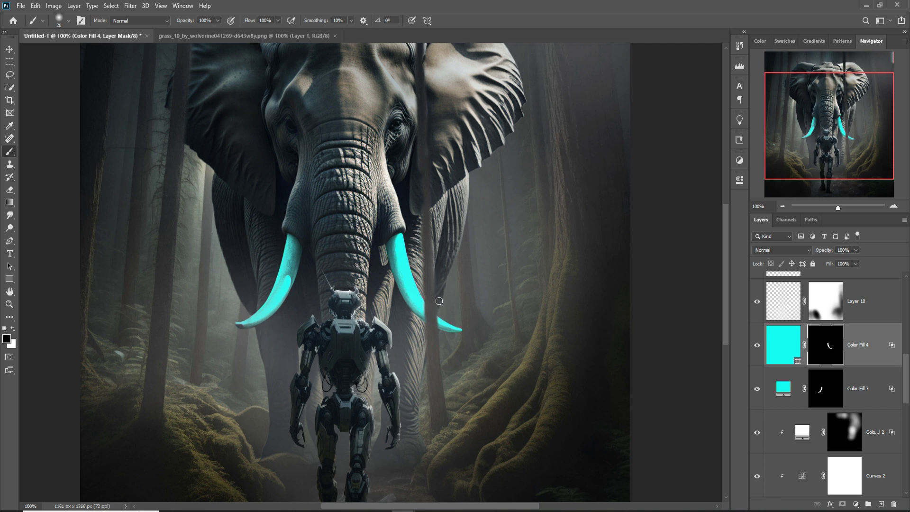
- Add a new layer at the top of the layer stack, above Layer 13, and set its blend mode to Linear Dodge (Add)
left_click(10, 50)
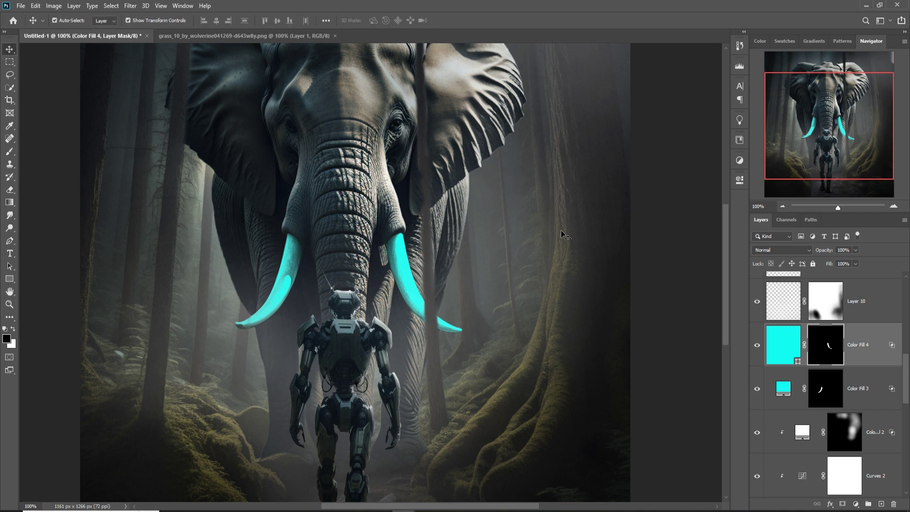
key("ctrl+minus")
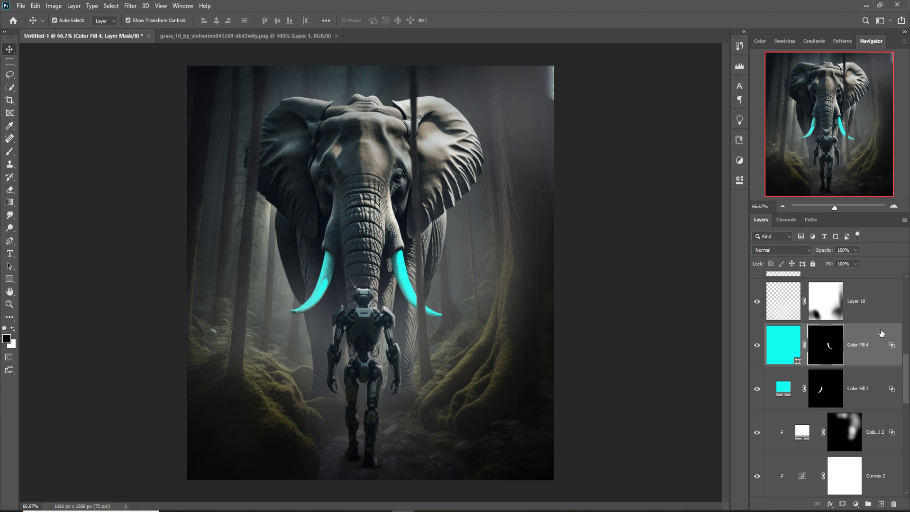
key("ctrl+shift+alt+n")
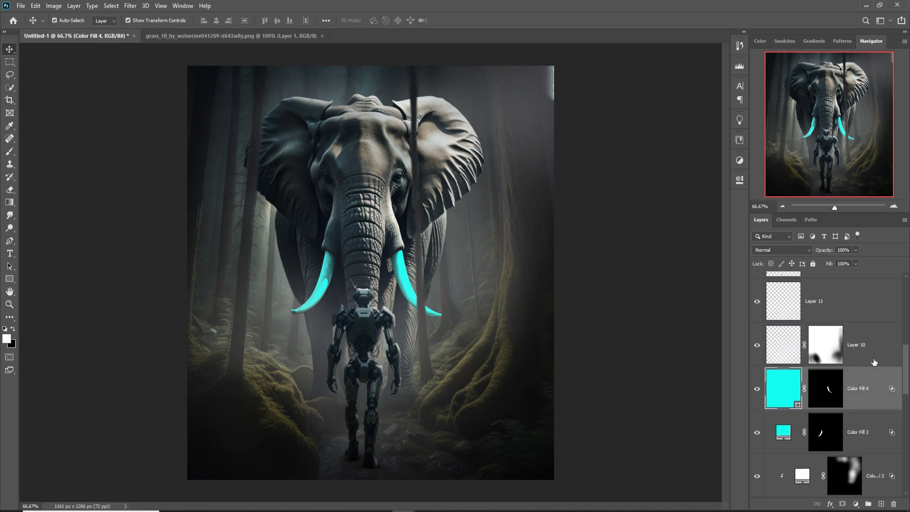
scroll(874, 362, "up", 3)
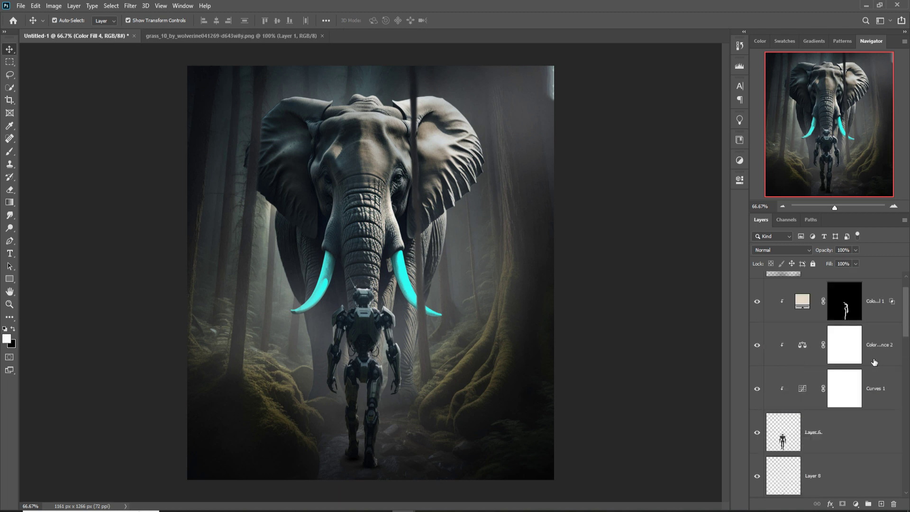
scroll(874, 363, "up", 4)
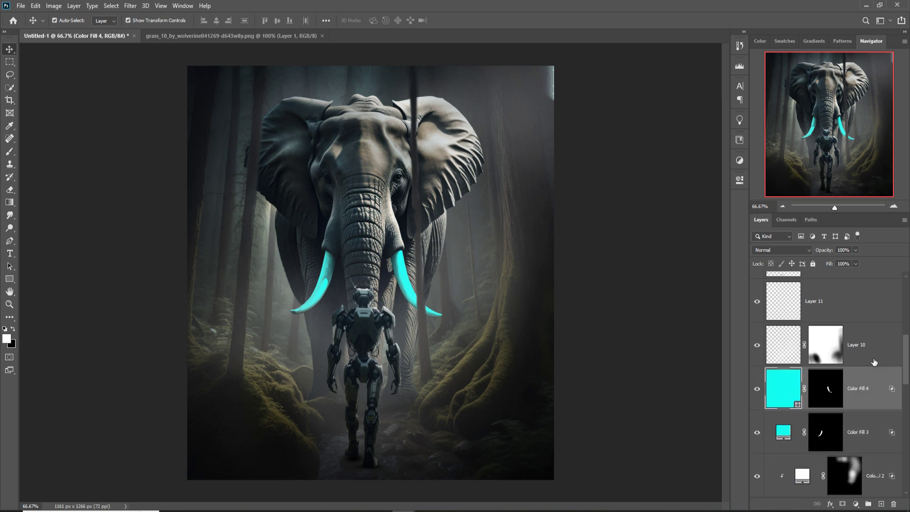
left_click(874, 302)
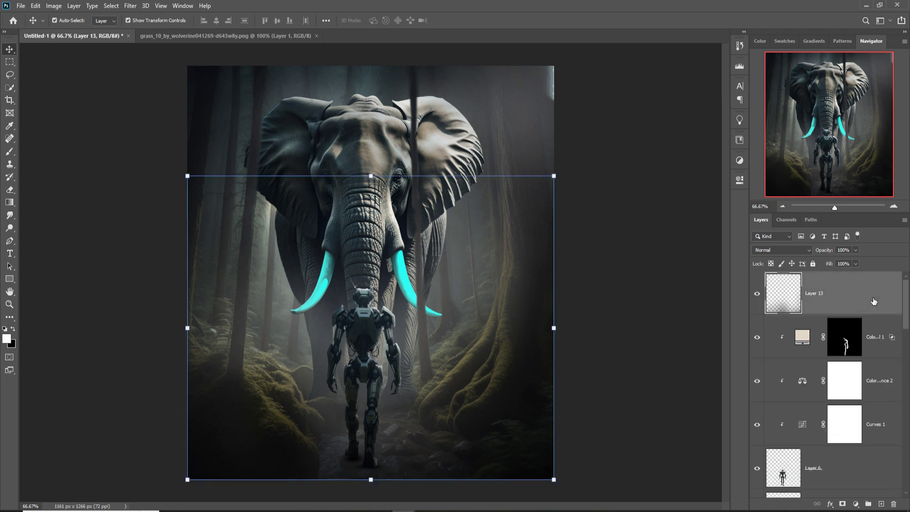
left_click(881, 504)
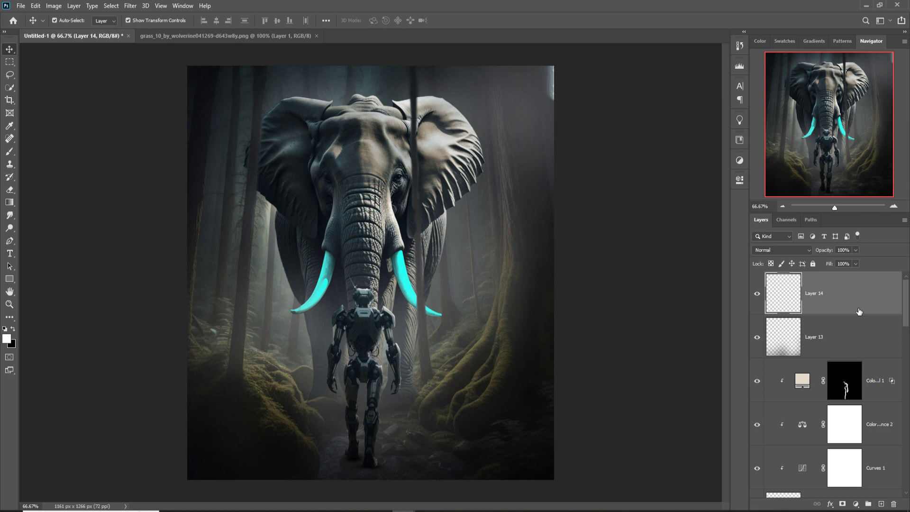
left_click(804, 248)
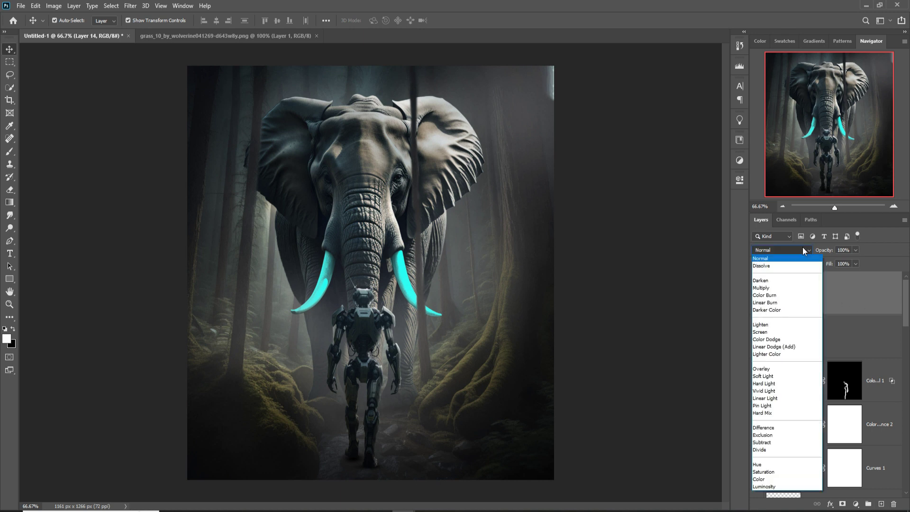
left_click(772, 349)
- Add a solid colour fill in dark teal (198b8c) on the new Linear Dodge layer
left_click(856, 504)
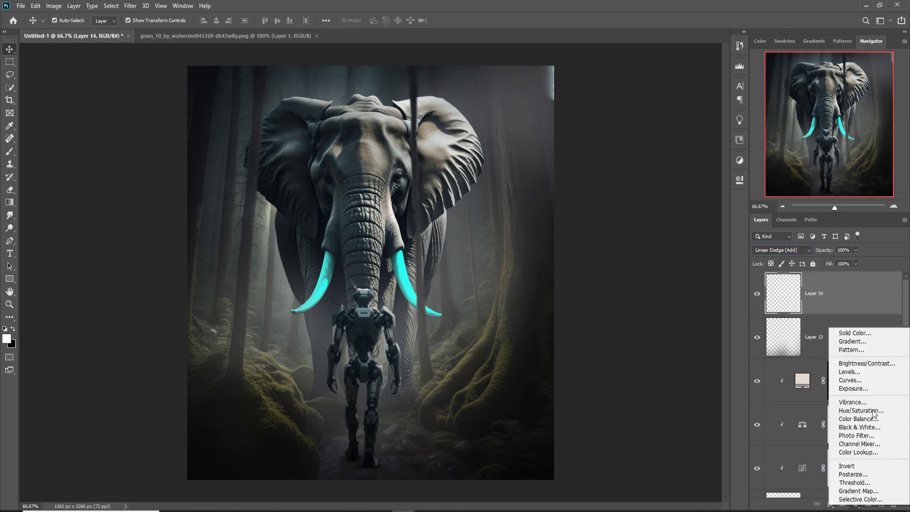
left_click(865, 334)
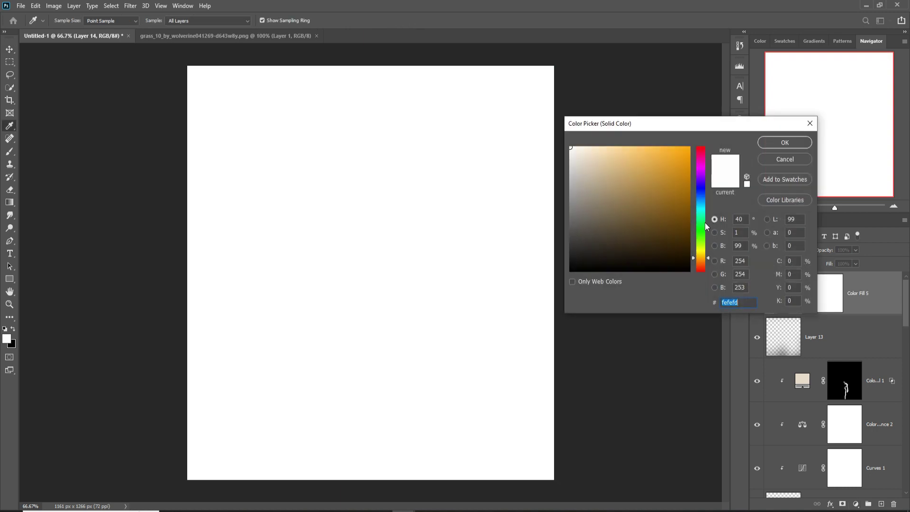
left_click(702, 208)
left_click(686, 150)
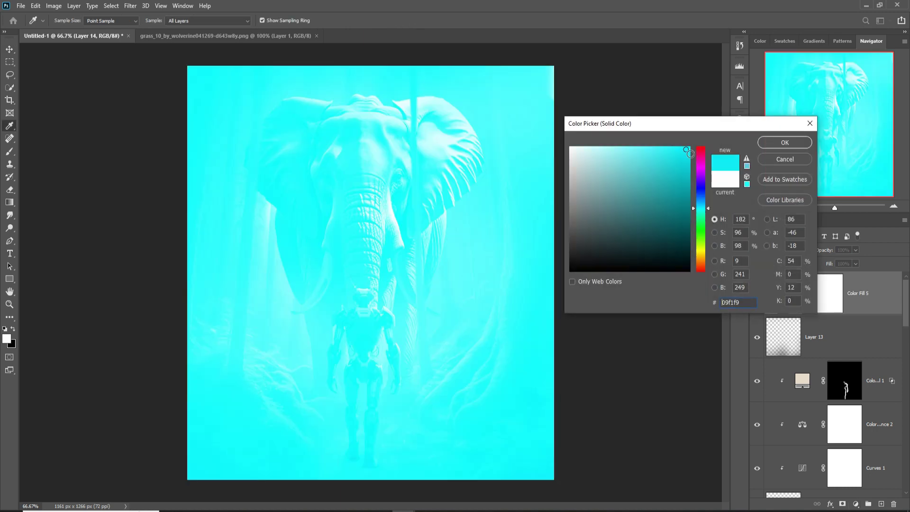
left_click(692, 147)
left_click_drag(710, 209, 709, 209)
left_click(671, 176)
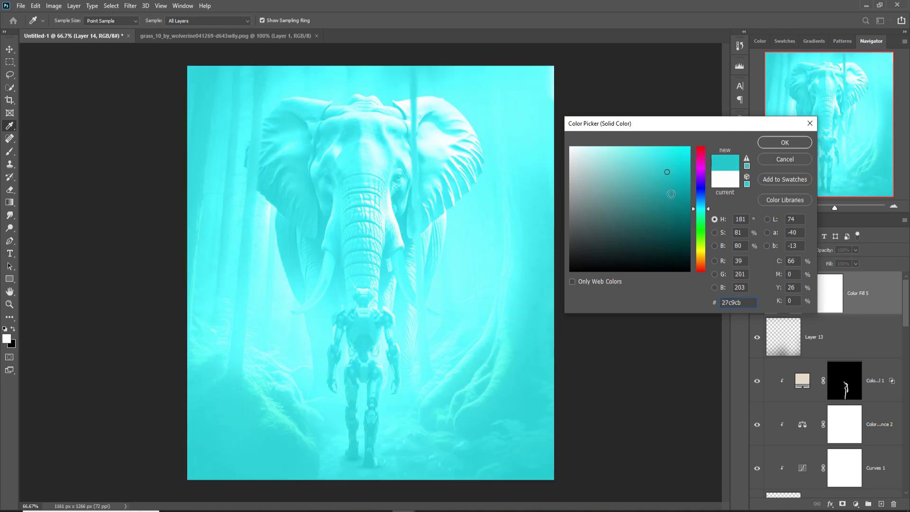
left_click(669, 196)
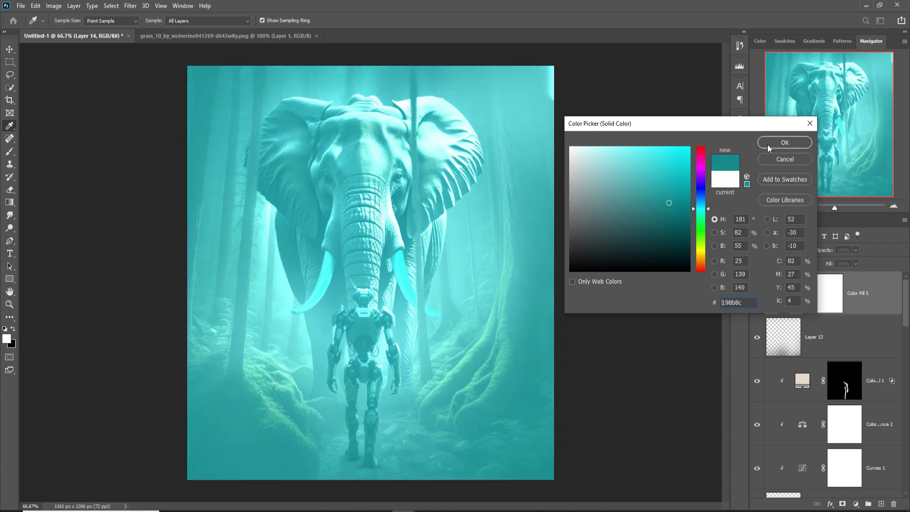
left_click(767, 144)
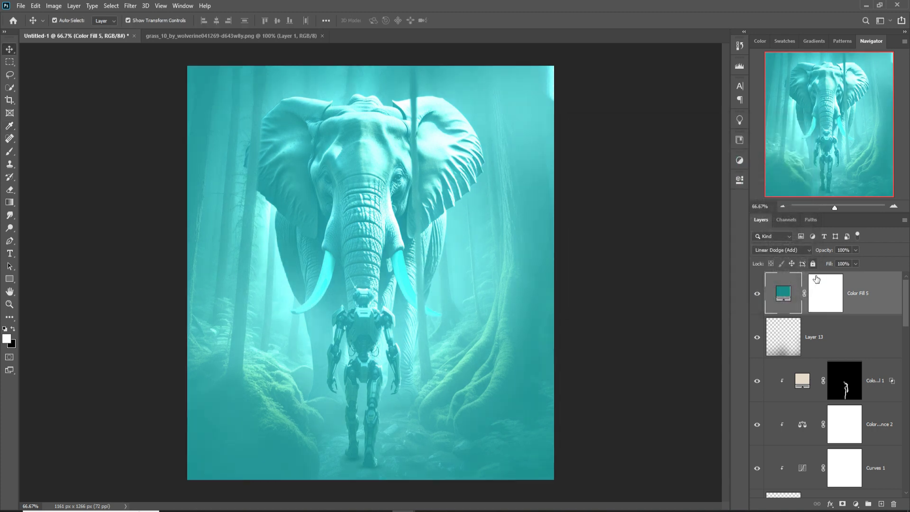
- Split the teal fill's dark underlying-layer Blend If slider to 0 / 39, and invert its mask to black
right_click(783, 293)
left_click(791, 297)
left_click_drag(670, 380, 685, 382)
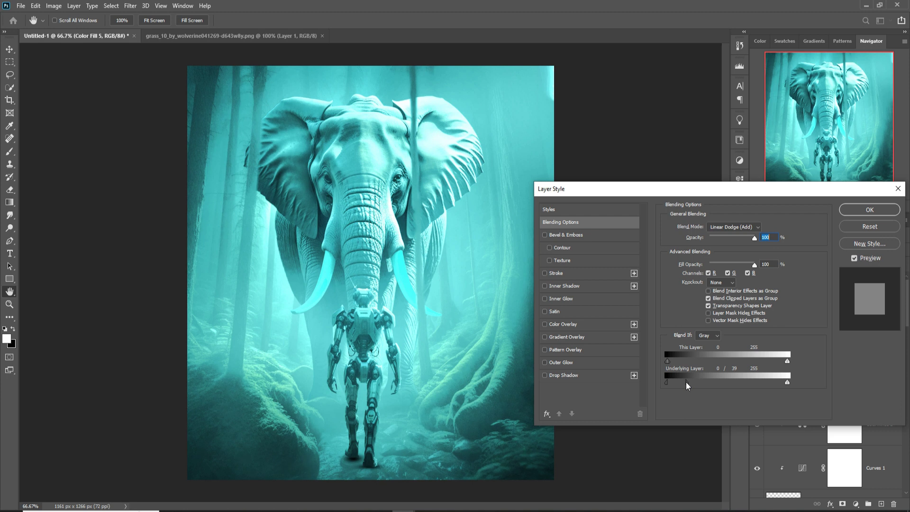
left_click(870, 210)
left_click(830, 295)
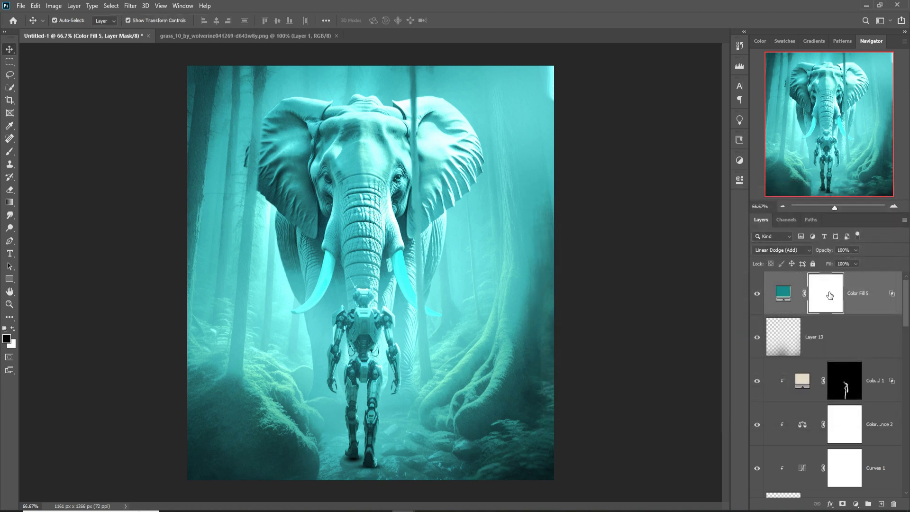
key("ctrl+i")
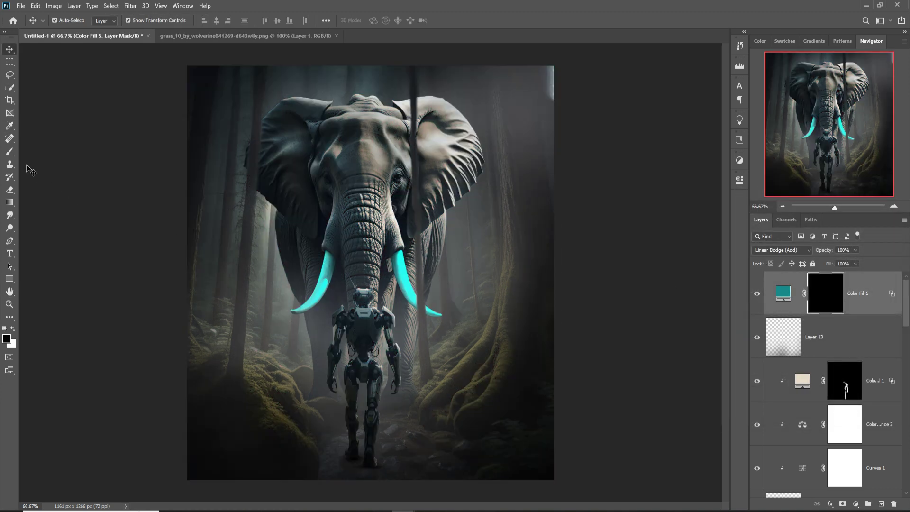
- Paint a soft teal glow around the left tusk with white on the teal fill's mask, using a 125 px brush at 11% opacity
key("b")
left_click(217, 21)
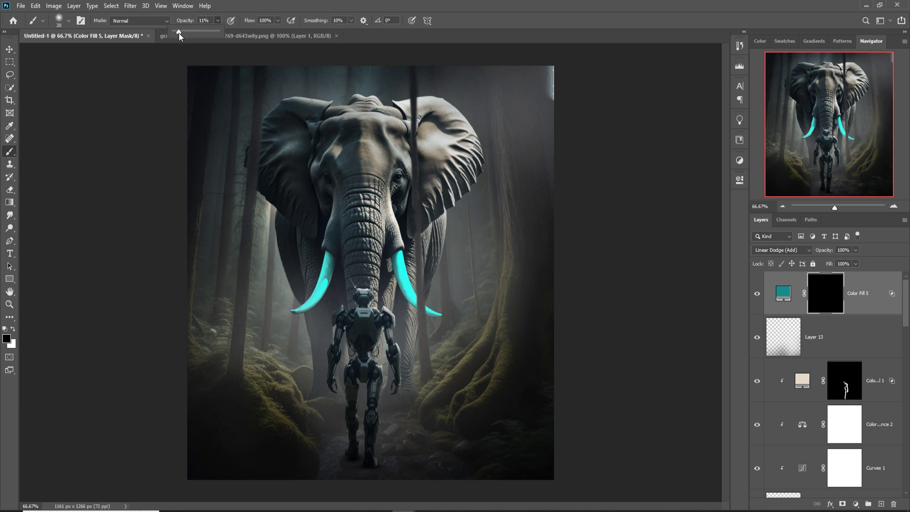
left_click(329, 263)
key("bracketright")
key("bracketright")
key("bracketright")
key("bracketright")
key("bracketright")
key("bracketright")
key("bracketright")
key("bracketright")
key("bracketright")
left_click(14, 329)
mouse_move(348, 285)
left_mouse_down()
mouse_move(340, 261)
mouse_move(341, 306)
mouse_move(308, 328)
left_mouse_up()
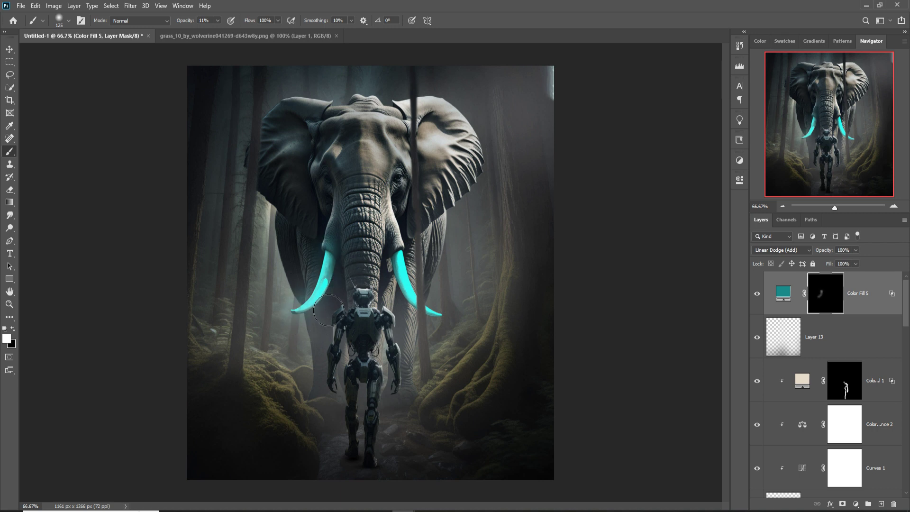
- Reduce the brush to 45 px and paint a tighter teal glow along the left and right tusks on the fill's mask
key("bracketleft")
key("bracketleft")
key("bracketleft")
key("bracketleft")
key("bracketleft")
key("bracketleft")
key("bracketleft")
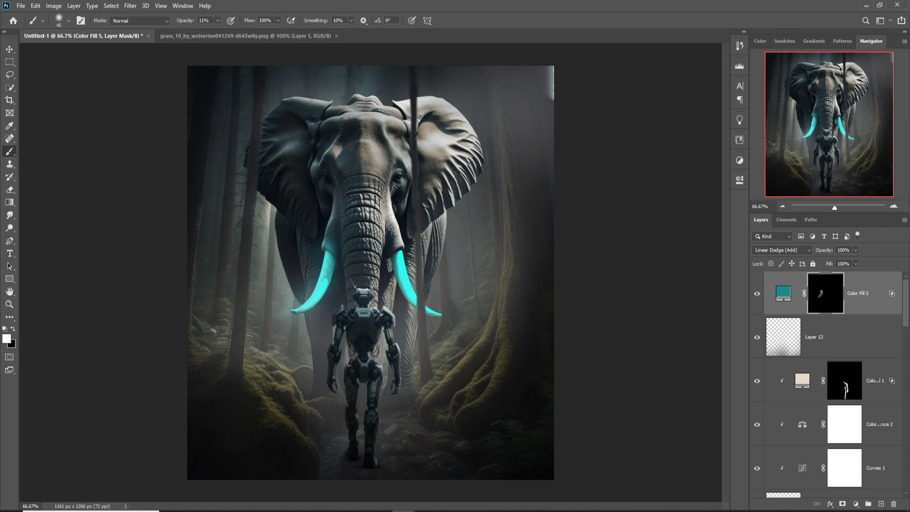
left_click_drag(332, 262, 324, 291)
mouse_move(397, 267)
left_mouse_down()
mouse_move(408, 297)
mouse_move(441, 321)
mouse_move(408, 264)
mouse_move(444, 322)
left_mouse_up()
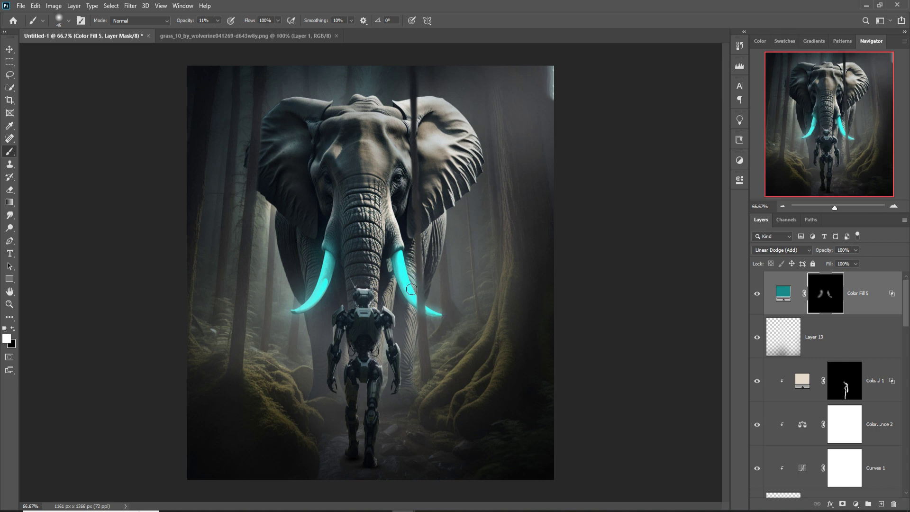
- Enlarge the brush to 600 px and paint a wide teal haze on the fill's mask around the elephant and surrounding forest
key("bracketright")
key("bracketright")
key("bracketright")
key("bracketright")
key("bracketright")
key("bracketright")
key("bracketright")
key("bracketright")
key("bracketright")
key("bracketright")
key("bracketright")
key("bracketright")
key("bracketright")
key("bracketright")
key("bracketright")
mouse_move(457, 223)
left_mouse_down()
mouse_move(453, 203)
mouse_move(430, 237)
left_mouse_up()
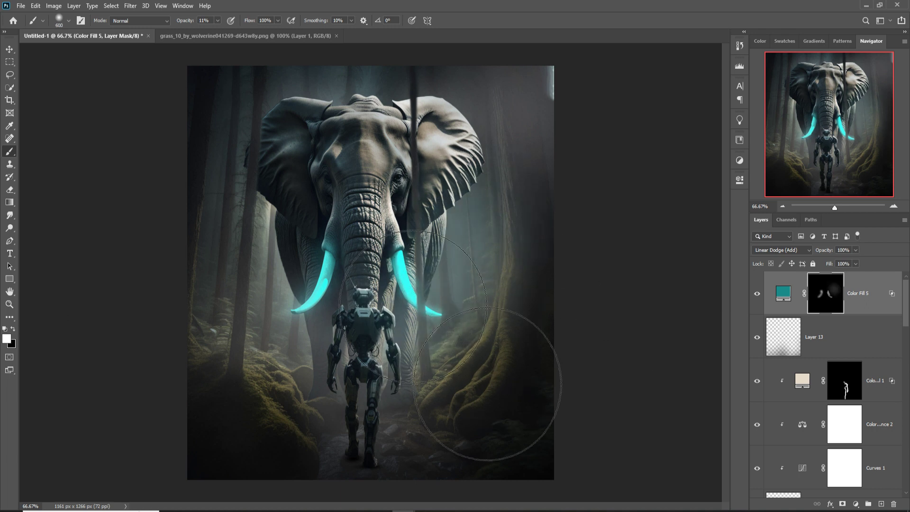
mouse_move(234, 315)
left_mouse_down()
mouse_move(294, 315)
mouse_move(314, 286)
left_mouse_up()
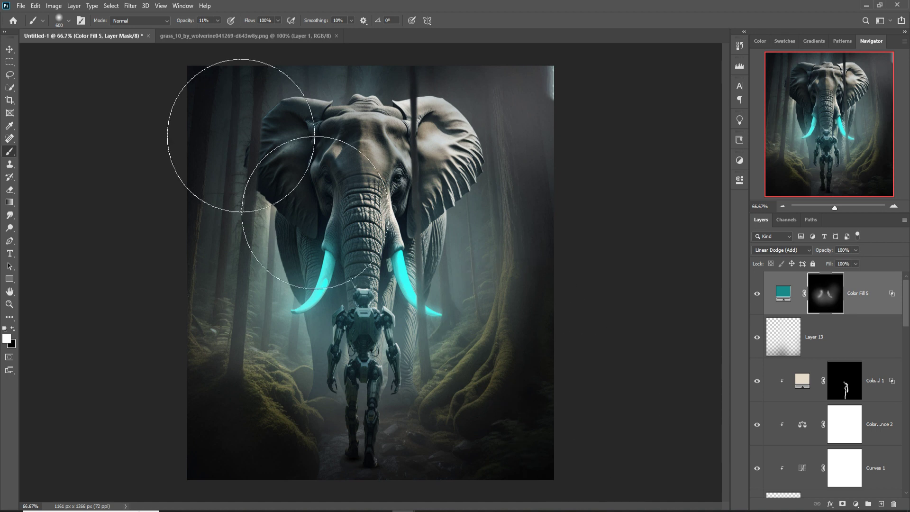
- Add a new layer directly above the forest background, clip it to the background, and set its blend mode to Linear Dodge (Add)
left_click(10, 49)
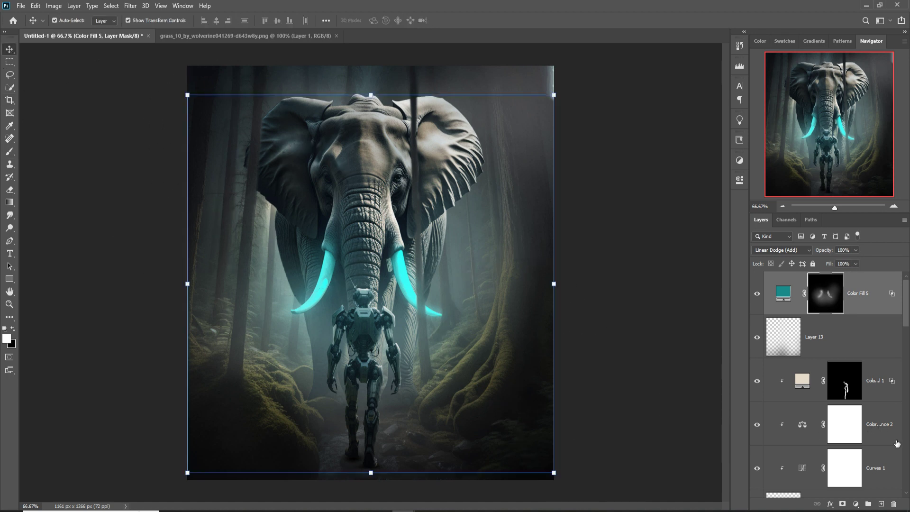
scroll(896, 398, "down", 1)
scroll(896, 397, "up", 1)
scroll(896, 397, "down", 10)
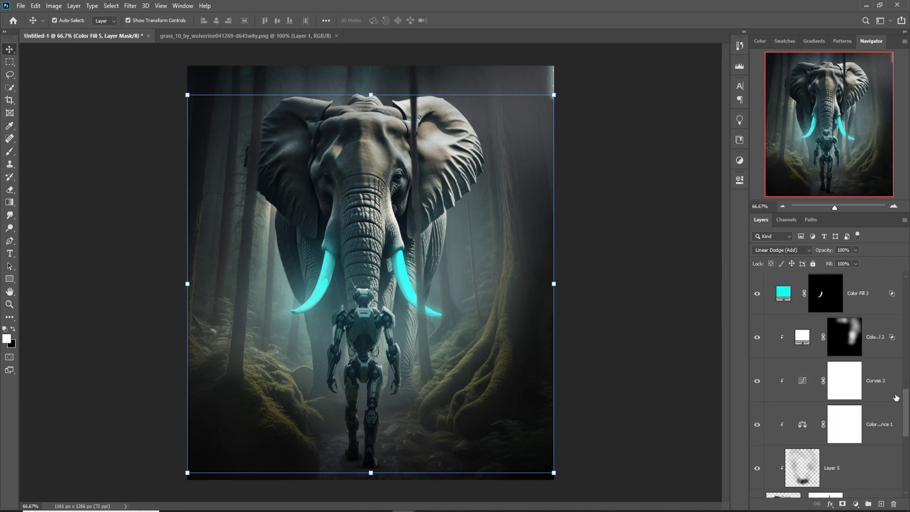
left_click(863, 471)
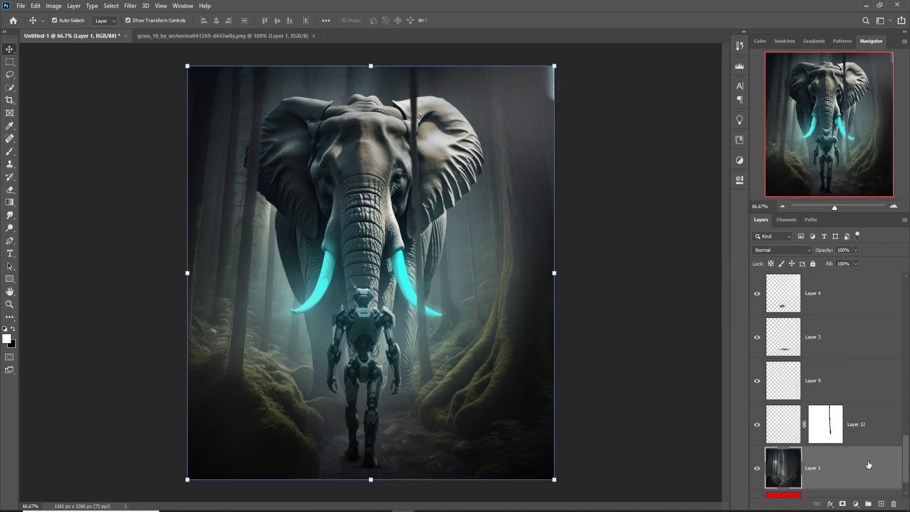
left_click(883, 505)
right_click(844, 469)
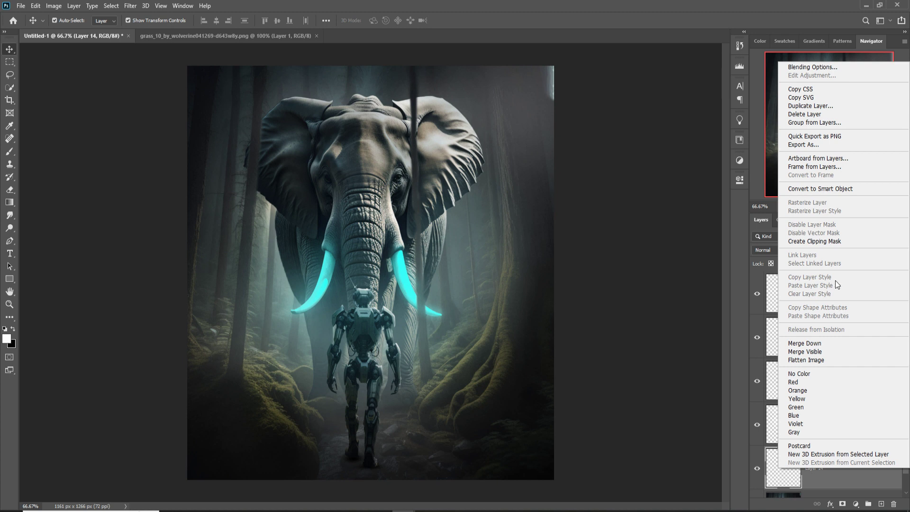
left_click(821, 243)
left_click(792, 250)
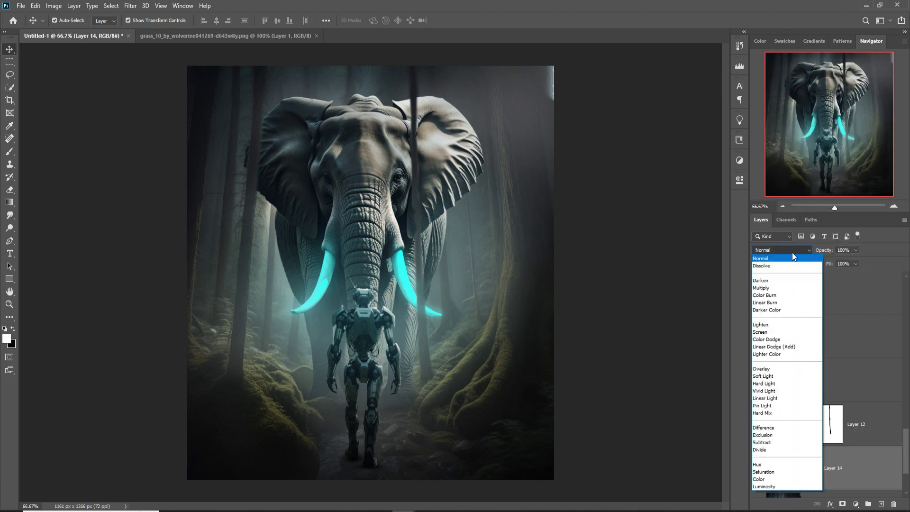
left_click(792, 342)
- Add a solid colour fill in cyan-teal (09a3b5) on the layer clipped to the forest background
left_click(855, 504)
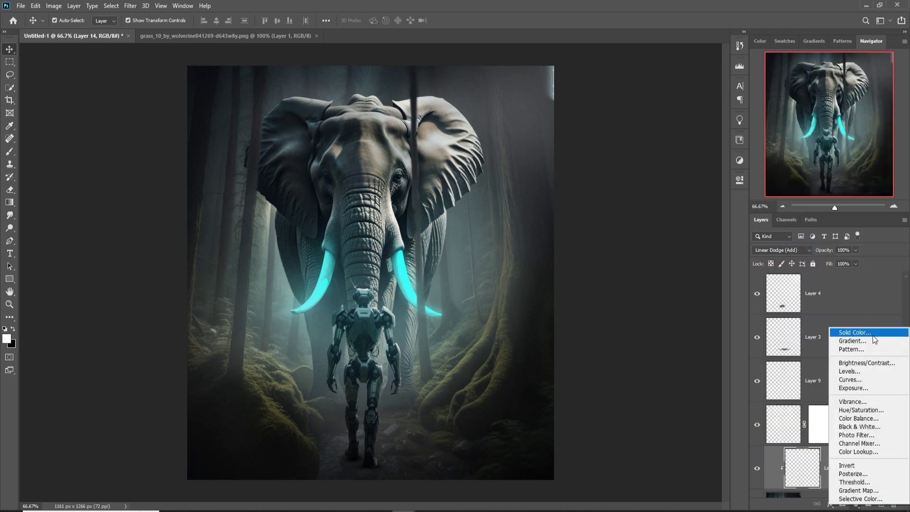
left_click(872, 335)
left_click(701, 207)
left_click(688, 174)
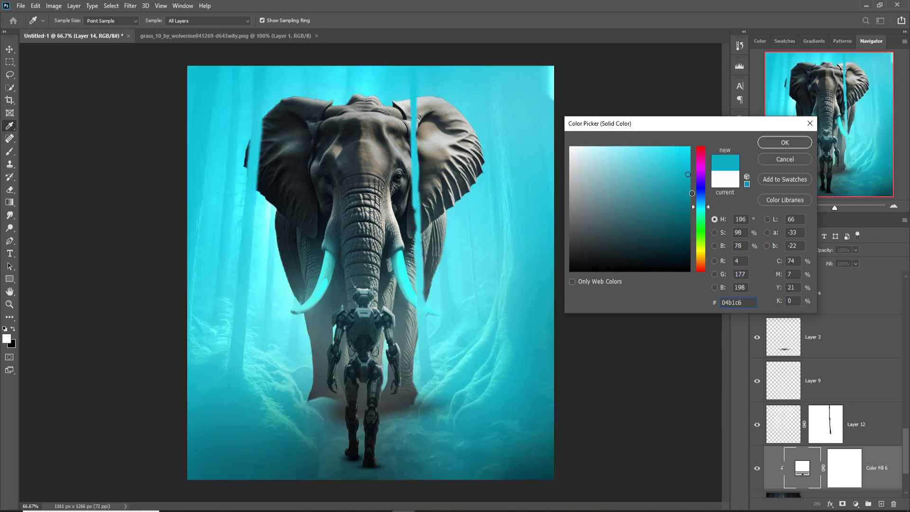
left_click(692, 193)
left_click(684, 182)
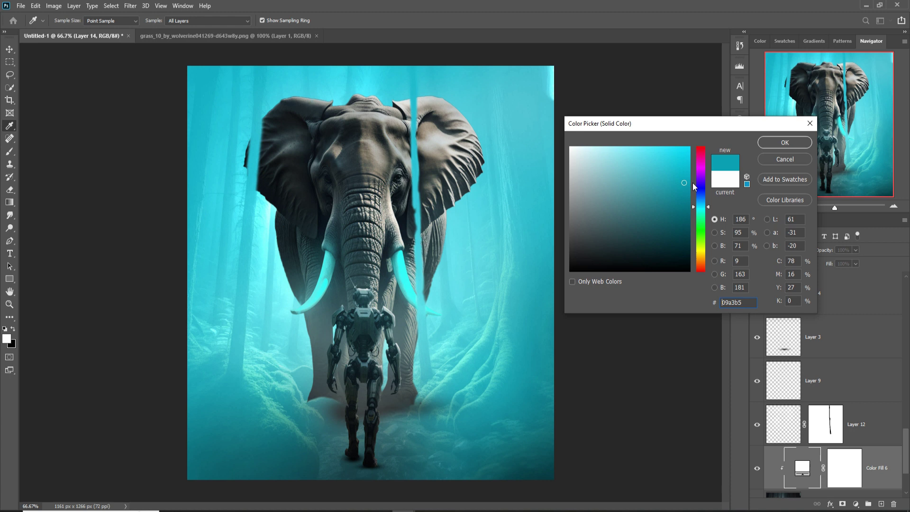
left_click(785, 143)
- Split the forest fill's dark underlying-layer Blend If slider so the teal fades out of the darkest tones
right_click(799, 470)
left_click(809, 277)
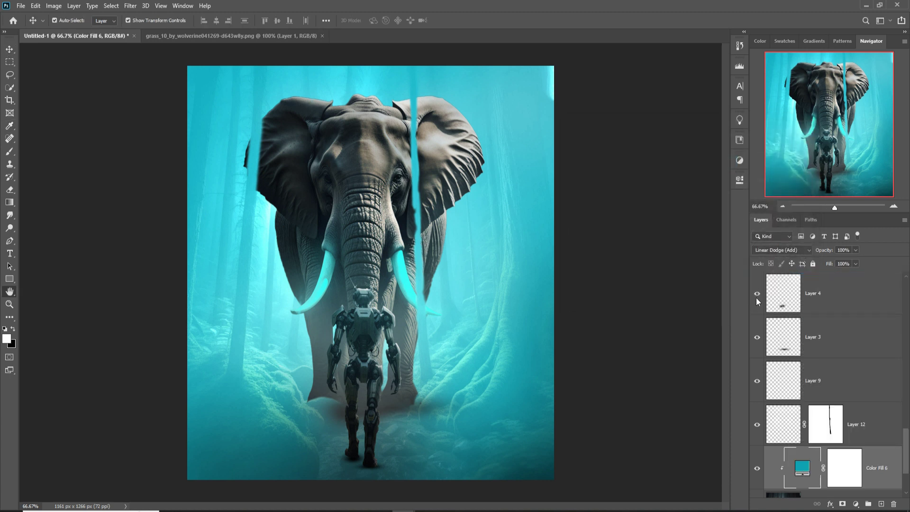
left_click_drag(669, 382, 693, 383)
left_click(859, 212)
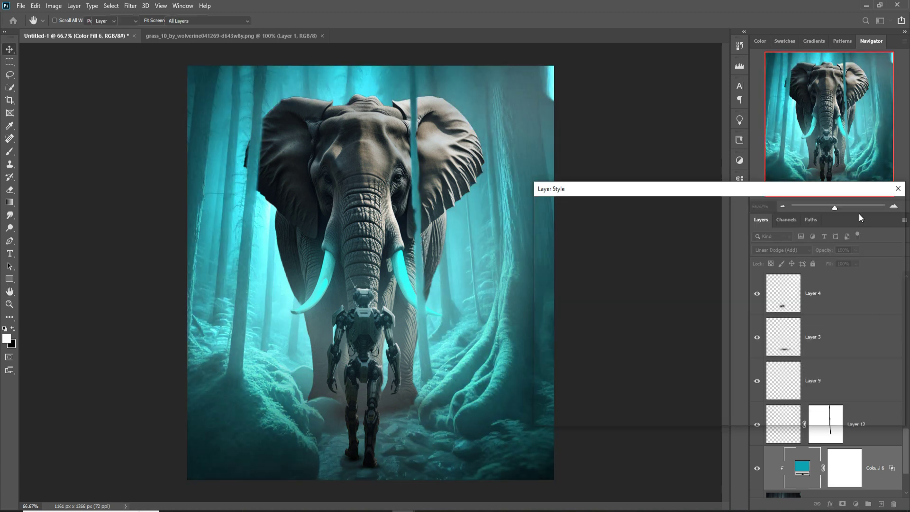
- Invert the forest fill's mask to black and paint teal light over the mossy ground and path with the 600 px brush at 11% opacity
left_click(843, 473)
key("ctrl+i")
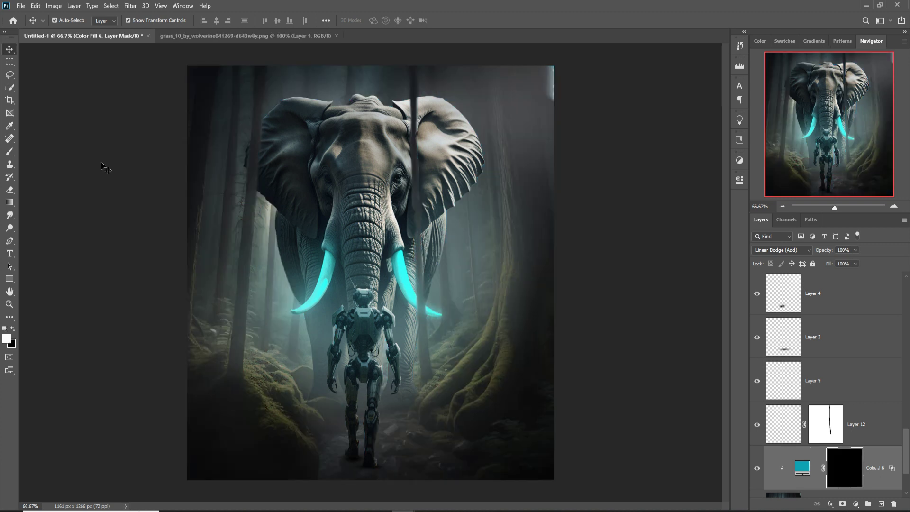
left_click(10, 151)
mouse_move(443, 331)
left_mouse_down()
mouse_move(447, 365)
mouse_move(463, 386)
mouse_move(493, 294)
mouse_move(471, 431)
mouse_move(285, 369)
mouse_move(300, 398)
mouse_move(275, 398)
mouse_move(397, 409)
mouse_move(429, 399)
mouse_move(386, 417)
mouse_move(392, 434)
mouse_move(342, 434)
mouse_move(464, 431)
left_mouse_up()
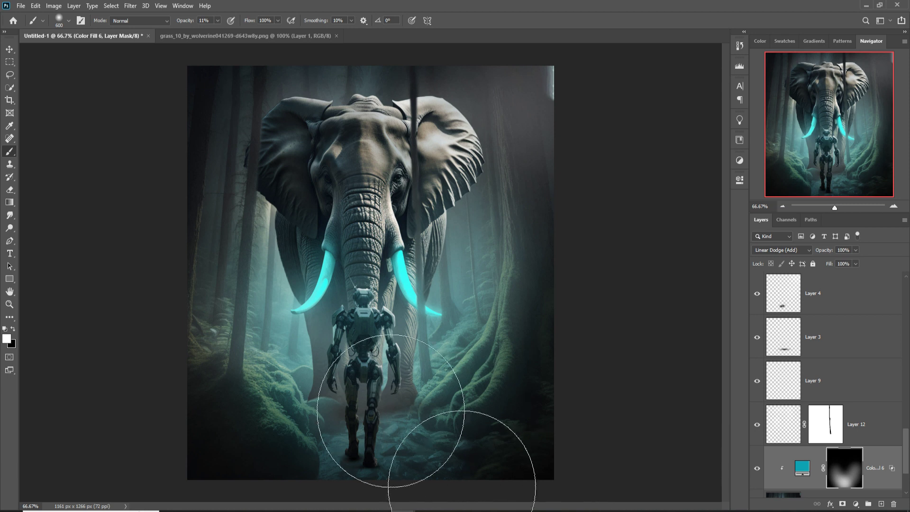
left_click(9, 48)
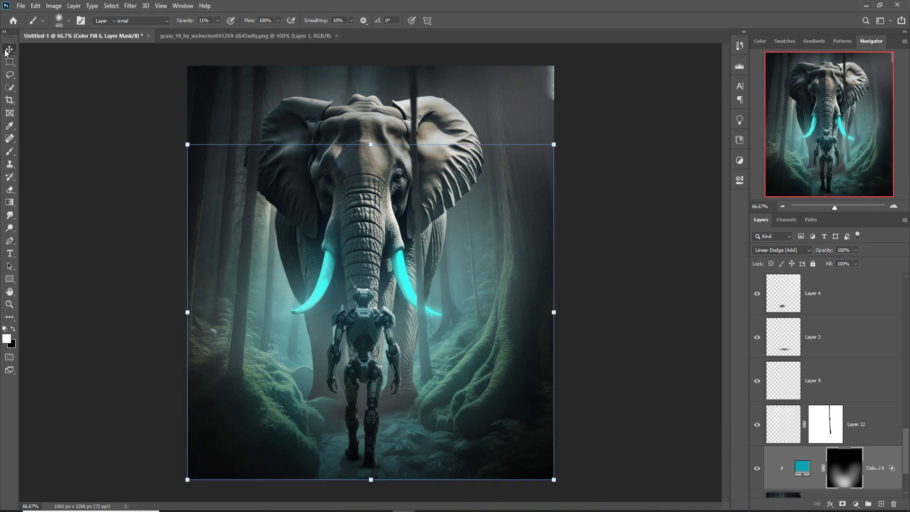
- Add a new layer at the top of the robot's clipped layers, clip it to the robot, and set it to Linear Dodge (Add)
left_click(374, 342)
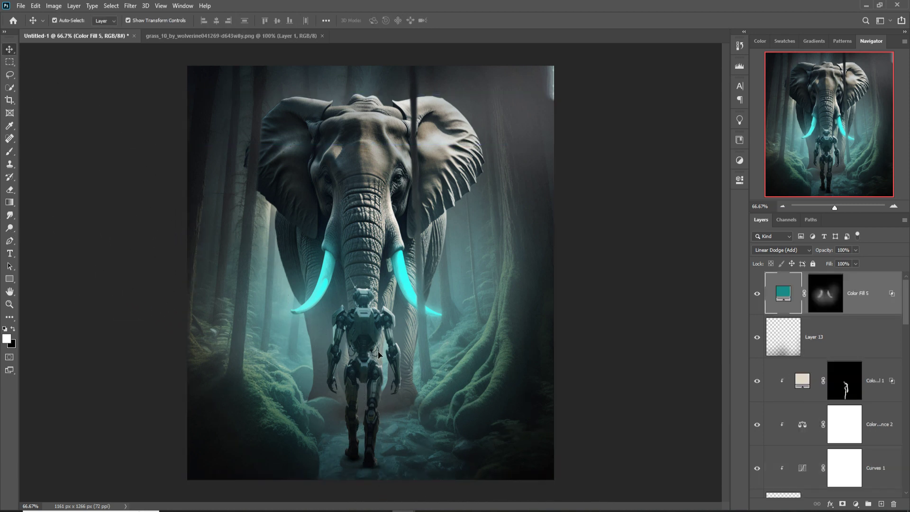
scroll(858, 372, "down", 4)
left_click(841, 356)
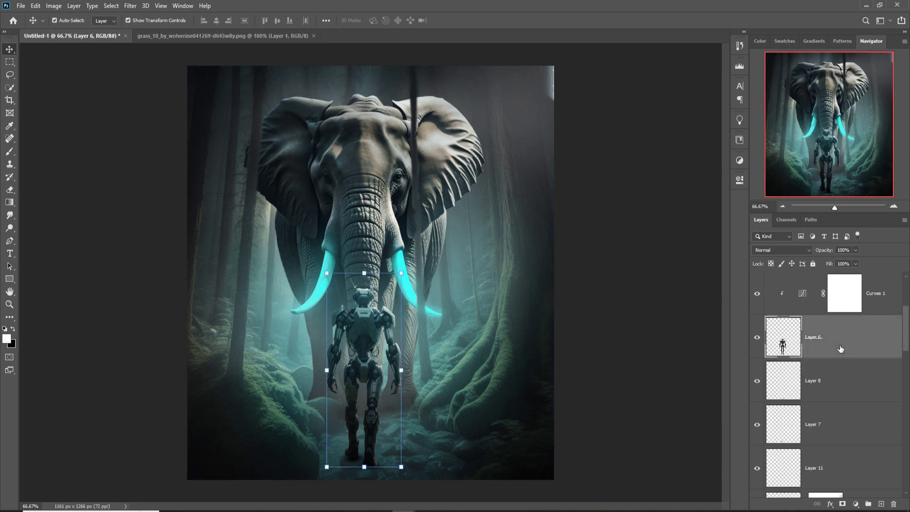
scroll(868, 368, "up", 4)
left_click(881, 373)
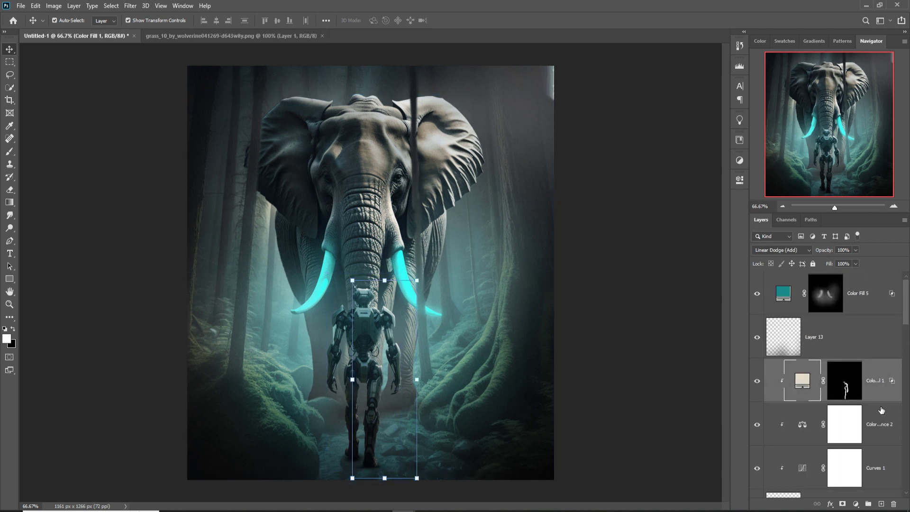
left_click(882, 504)
right_click(853, 382)
left_click(806, 284)
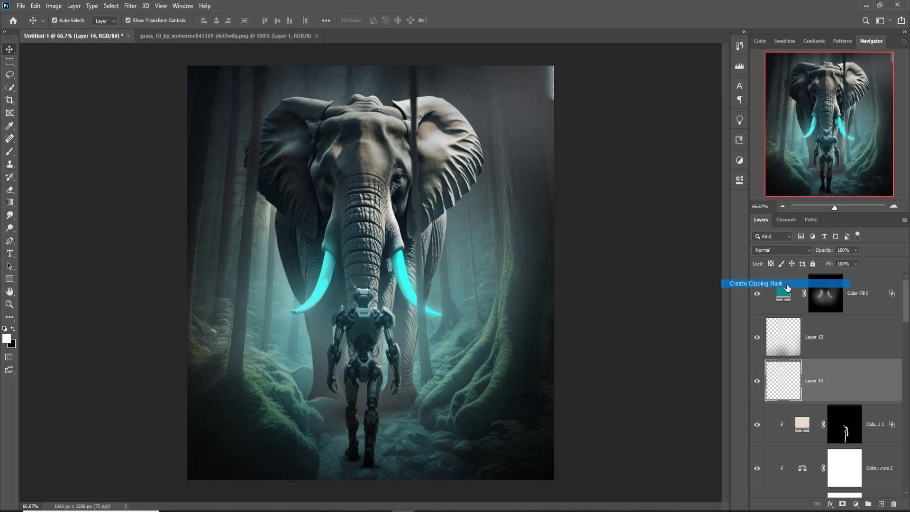
left_click(787, 251)
left_click(787, 349)
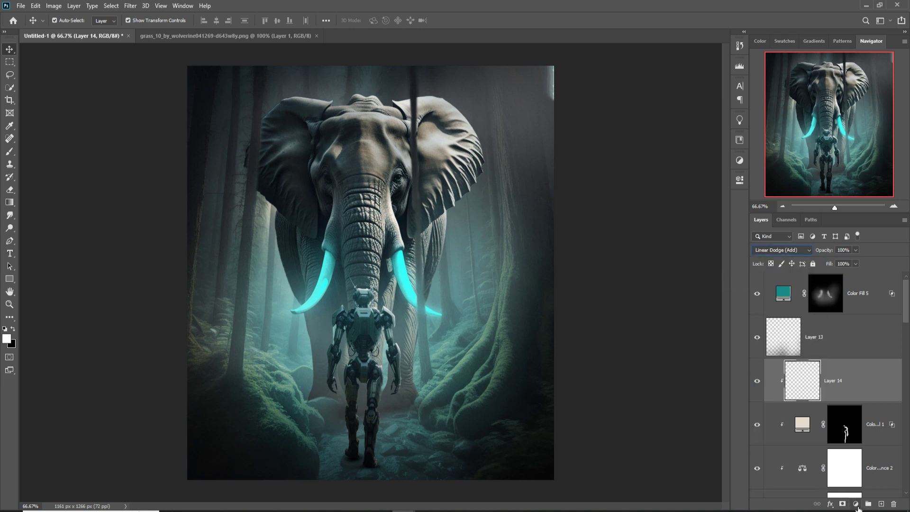
- Add a solid colour fill in teal (04a2a8) on the new layer clipped to the robot
left_click(856, 505)
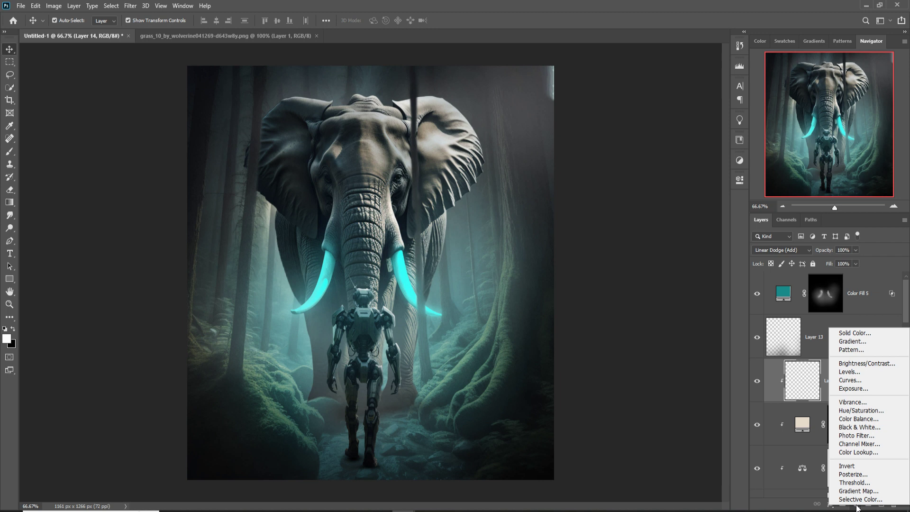
left_click(862, 333)
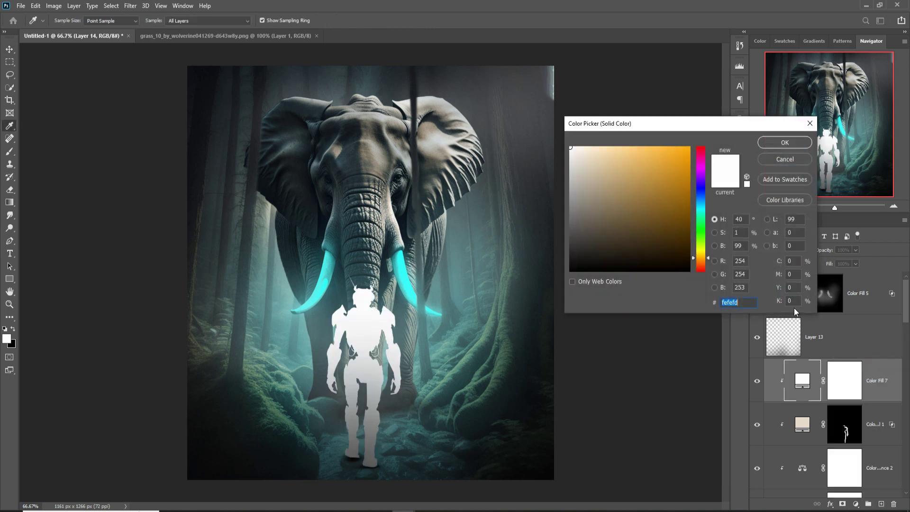
left_click(702, 209)
left_click(691, 191)
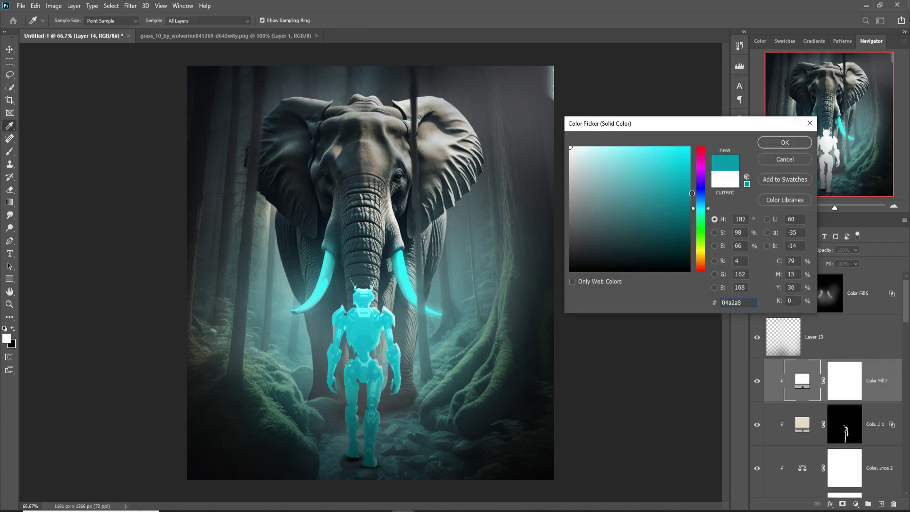
left_click(768, 142)
- Split the robot fill's dark underlying-layer Blend If slider so the teal spares the robot's shadows
right_click(805, 381)
left_click(815, 185)
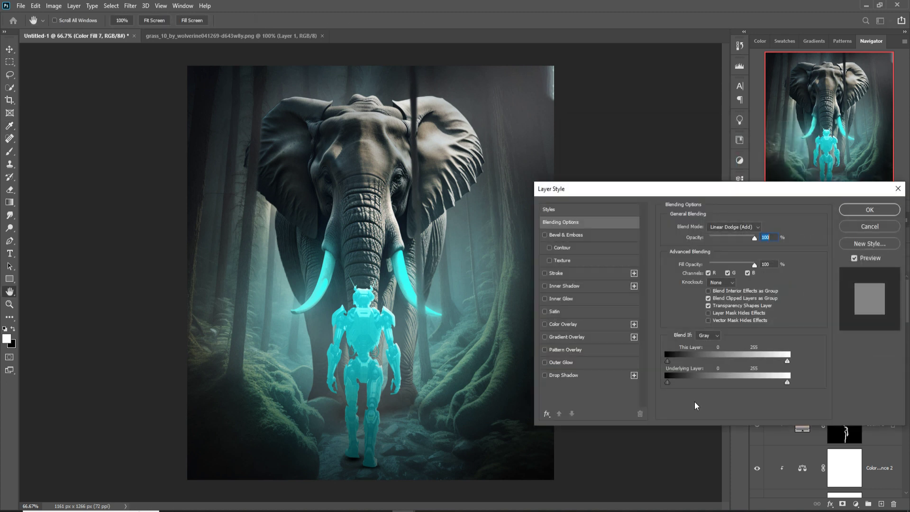
left_click_drag(680, 382, 699, 382)
left_click(863, 212)
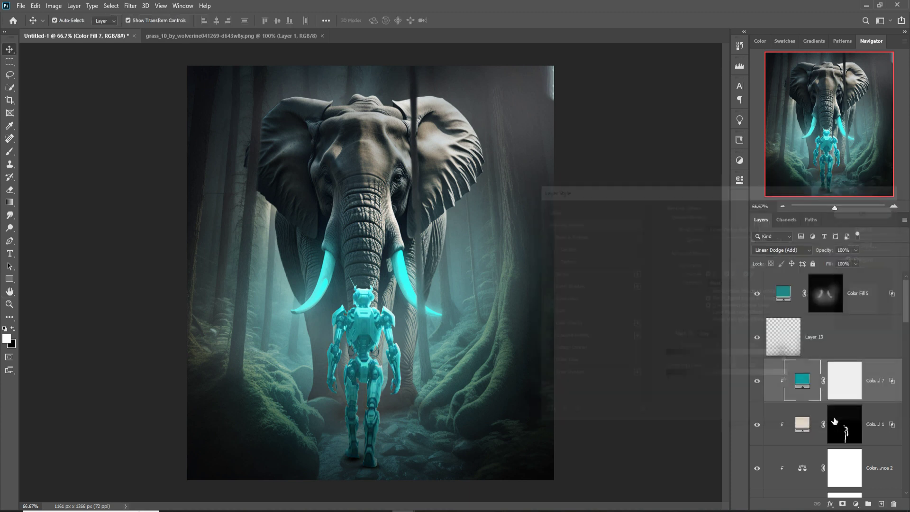
- Invert the robot fill's mask to black, reduce the brush to 90 px, and paint a faint teal light around the robot's head
left_click(10, 152)
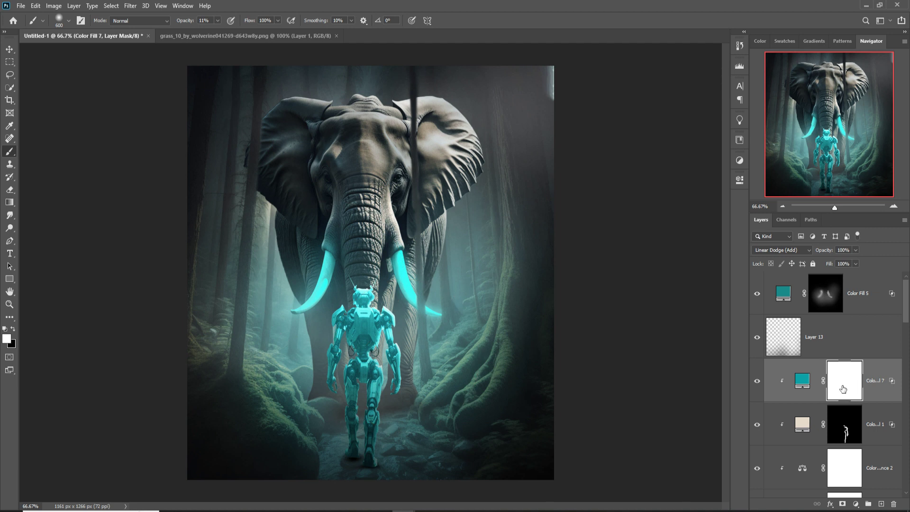
key("ctrl+i")
key("bracketleft")
key("bracketleft")
key("bracketleft")
key("bracketleft")
key("bracketleft")
key("bracketleft")
key("bracketleft")
key("bracketleft")
key("bracketleft")
key("bracketleft")
left_click_drag(372, 294, 384, 301)
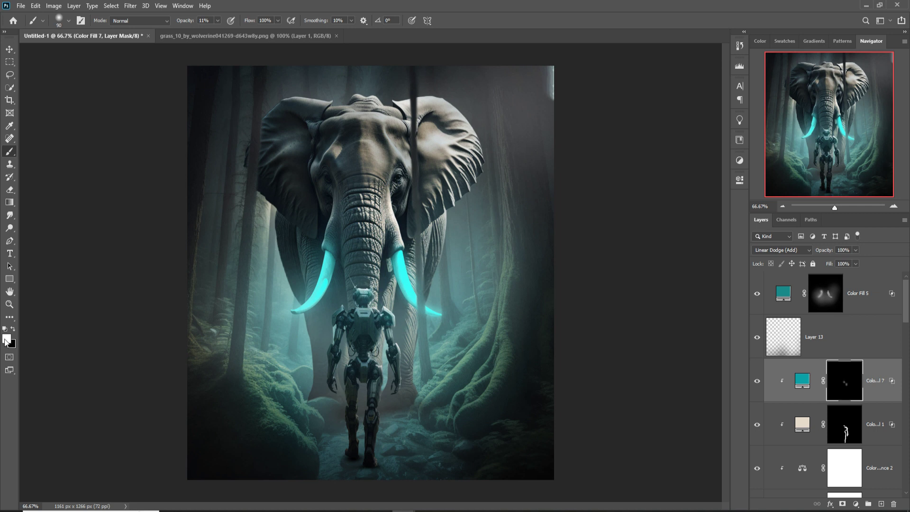
- Raise the brush opacity to 21% and paint teal light on the robot's head, arms, torso and legs, reducing the brush to 50 px
left_click(218, 21)
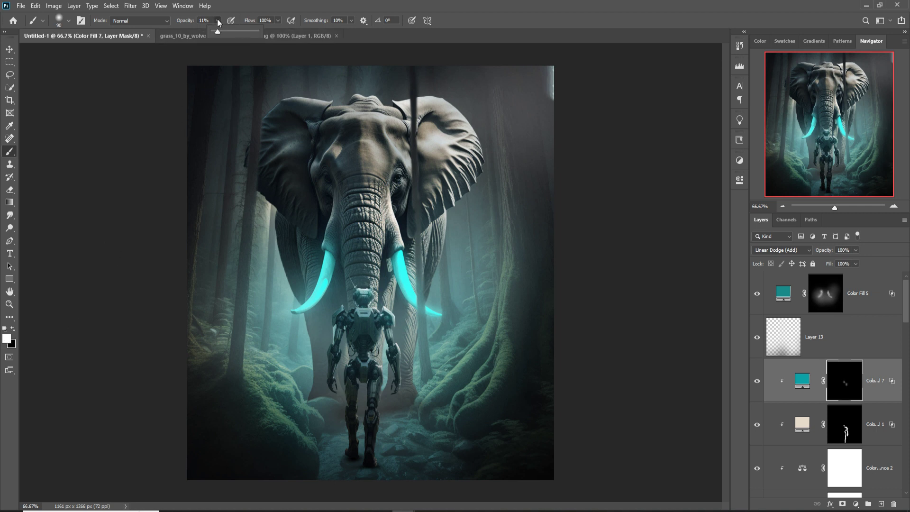
mouse_move(379, 300)
left_mouse_down()
mouse_move(409, 327)
mouse_move(430, 416)
mouse_move(405, 413)
mouse_move(396, 400)
mouse_move(393, 439)
mouse_move(396, 399)
mouse_move(397, 449)
left_mouse_up()
key("bracketleft")
key("bracketleft")
key("bracketleft")
key("bracketleft")
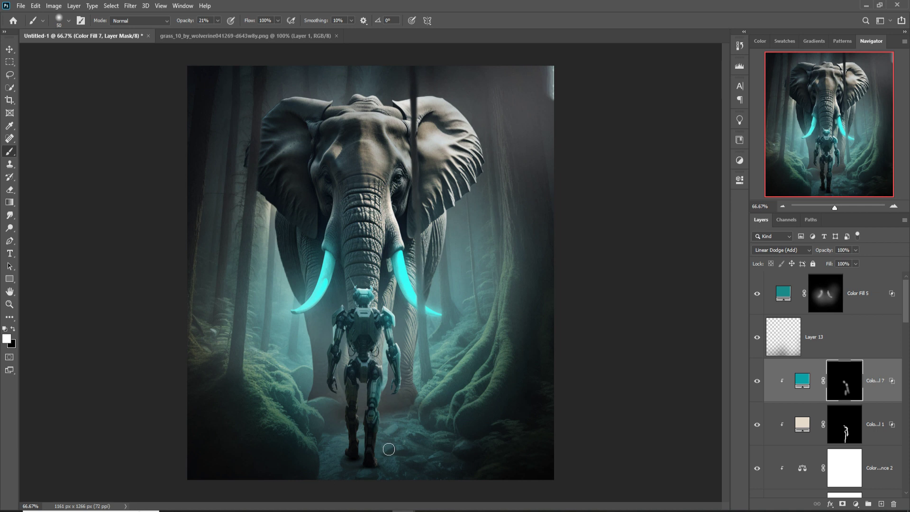
mouse_move(353, 424)
left_mouse_down()
mouse_move(349, 436)
mouse_move(337, 340)
mouse_move(327, 379)
mouse_move(360, 298)
mouse_move(360, 321)
left_mouse_up()
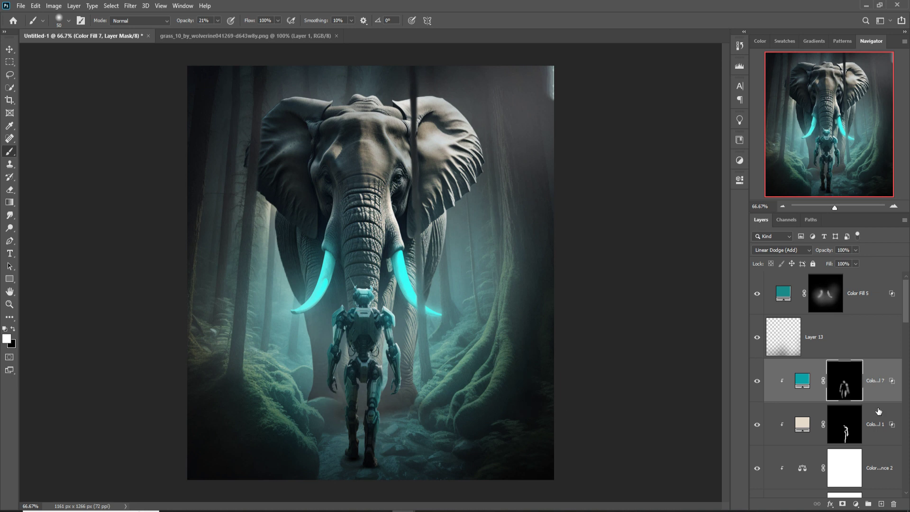
key("ctrl+2")
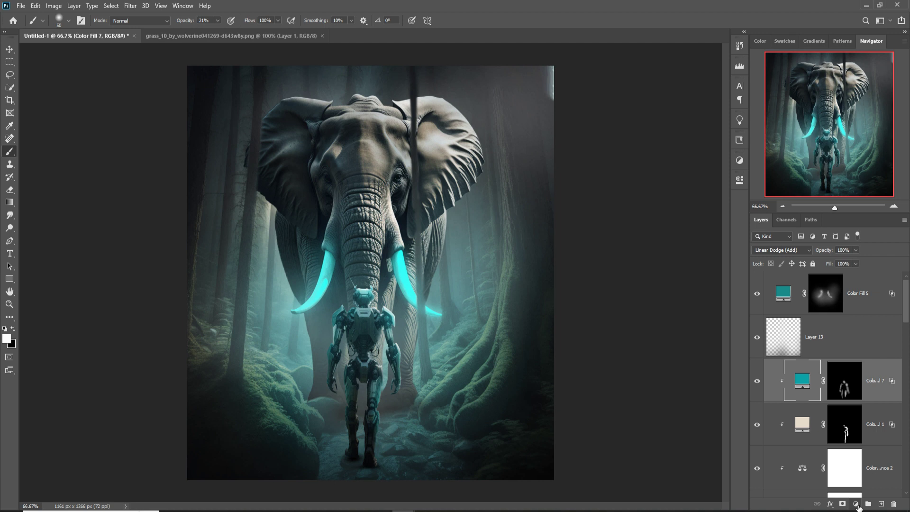
left_click(856, 503)
key("Escape")
left_click(855, 503)
key("Escape")
left_click(881, 504)
key("ctrl+z")
- Add a Curves adjustment clipped to the robot and raise the RGB curve to brighten it, with a second point anchoring the darker tones
left_click(857, 503)
left_click(863, 379)
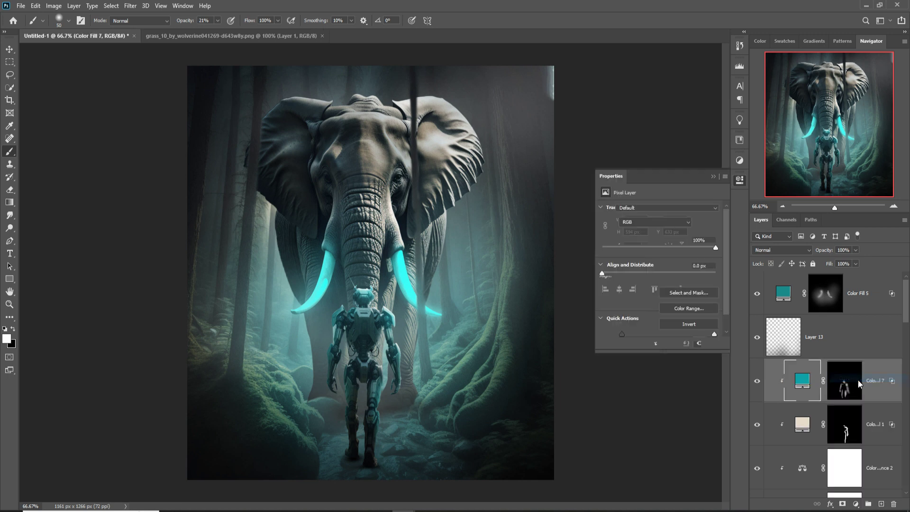
left_click(659, 344)
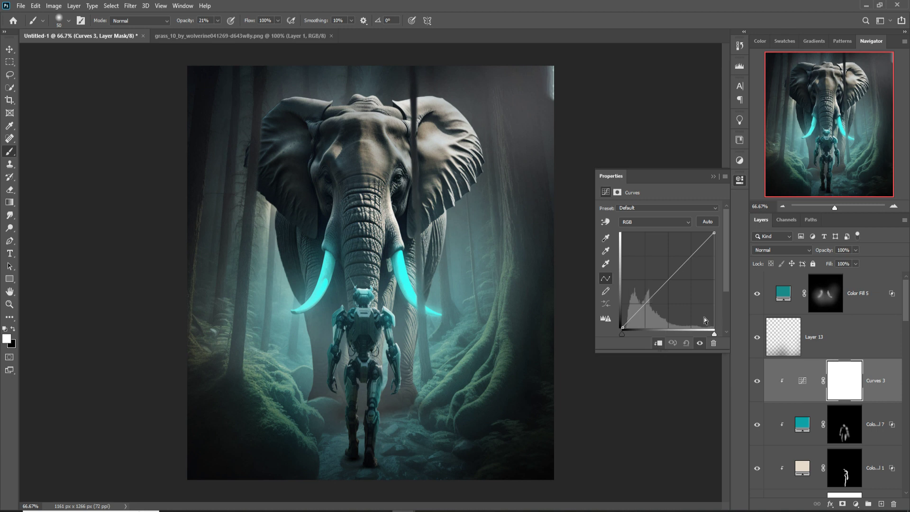
left_click_drag(674, 283, 679, 257)
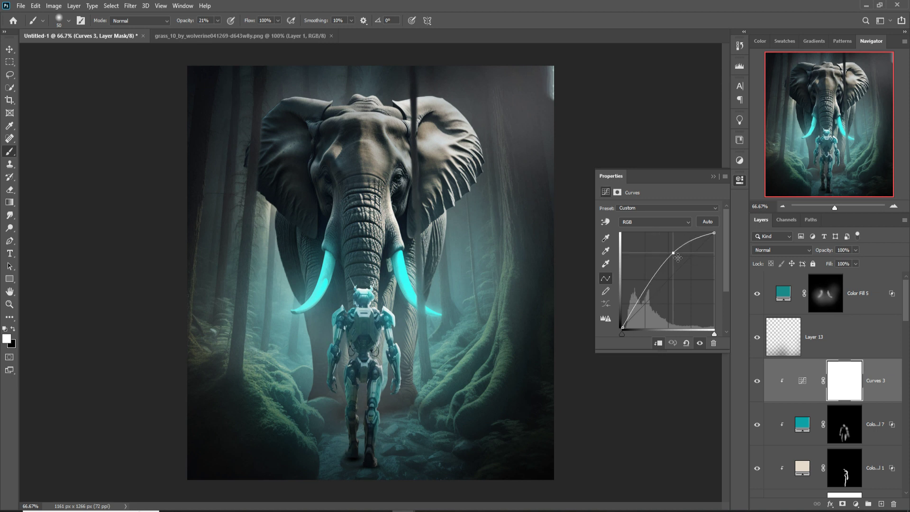
left_click(656, 283)
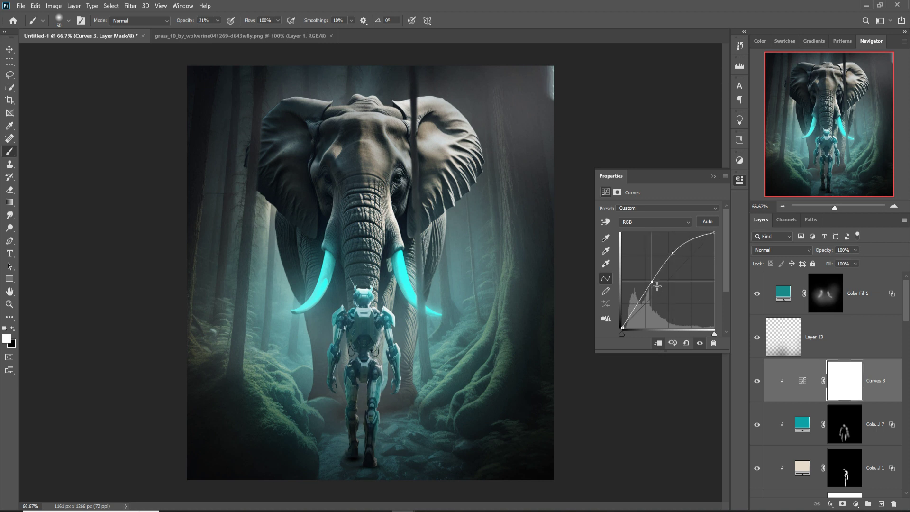
- Shift the darker-tone point of the robot's Curves adjustment to deepen the robot's shadows and increase contrast
left_click_drag(660, 287, 662, 287)
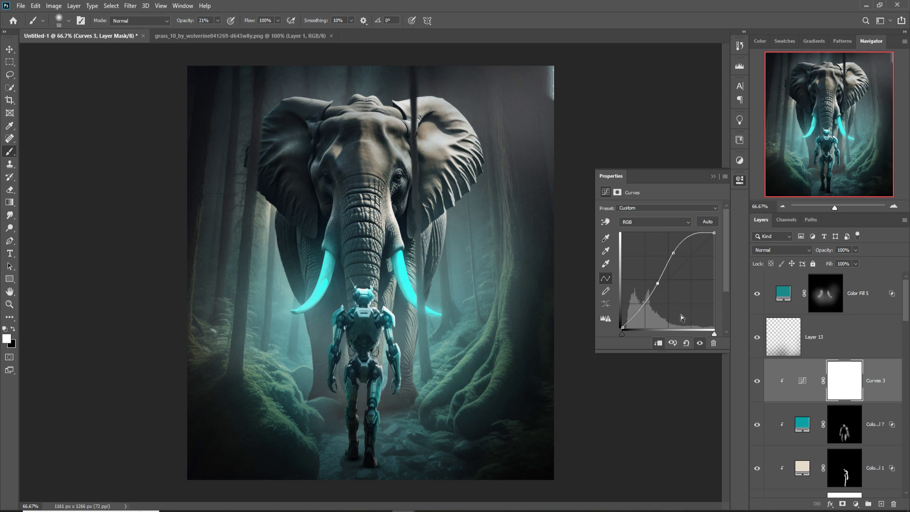
left_click(713, 177)
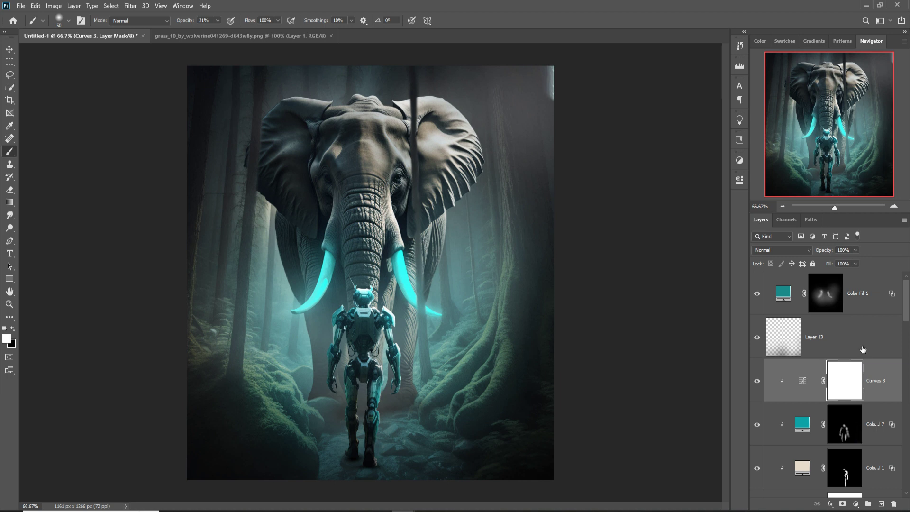
- Target the Color Fill 4 tusk mask, set the brush to black at 48% opacity, and toggle the fill off and on to check it
left_click(872, 293)
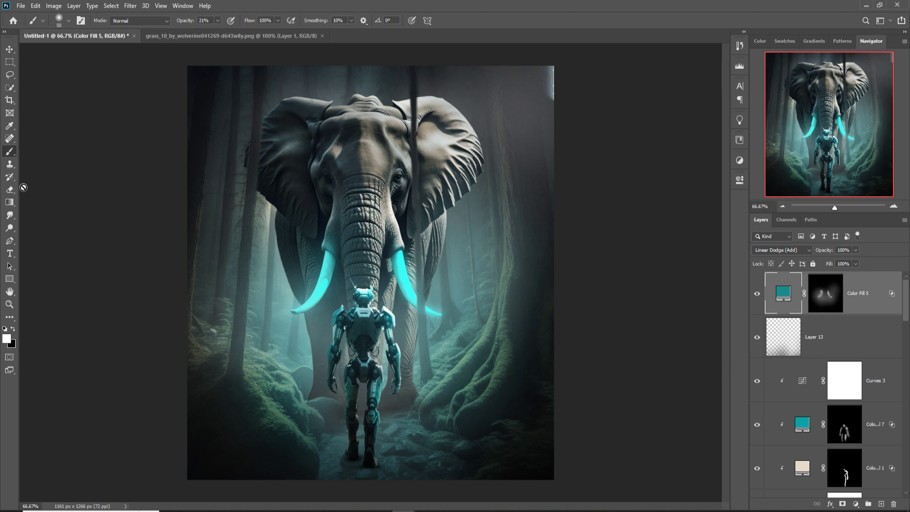
scroll(818, 442, "down", 8)
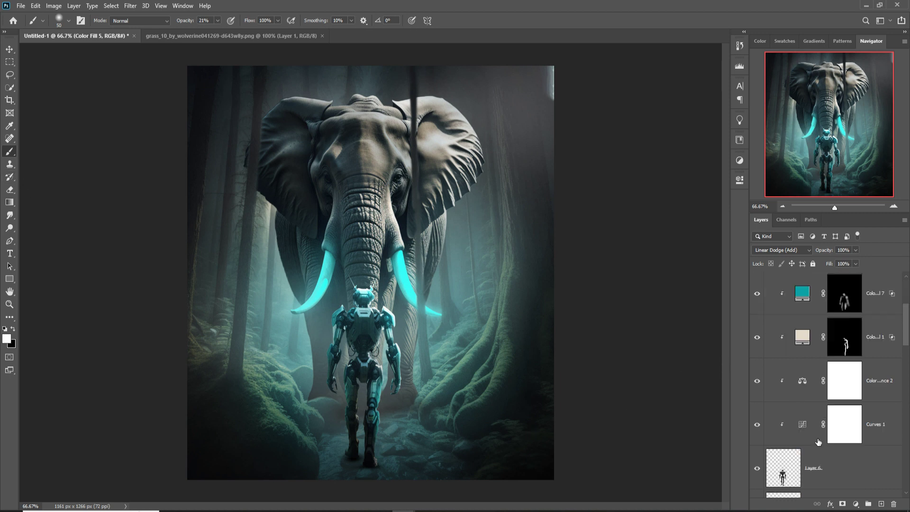
scroll(821, 441, "up", 3)
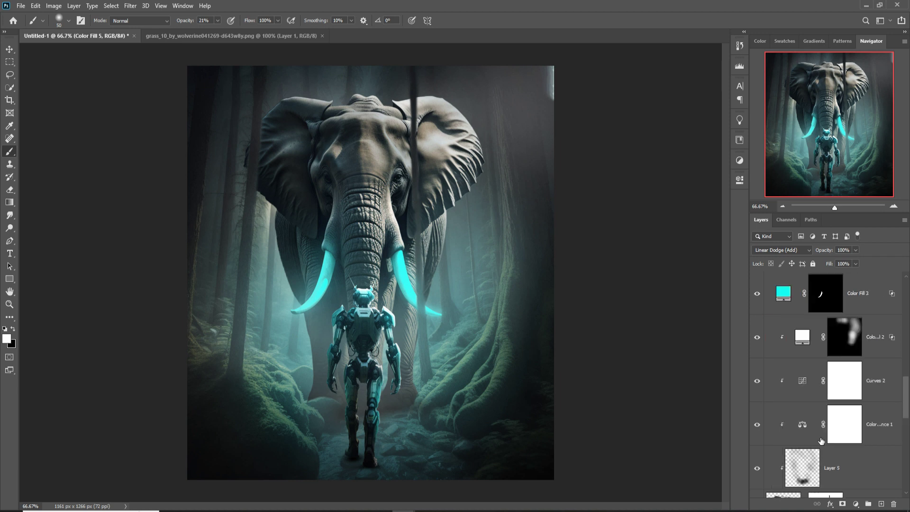
left_click(834, 306)
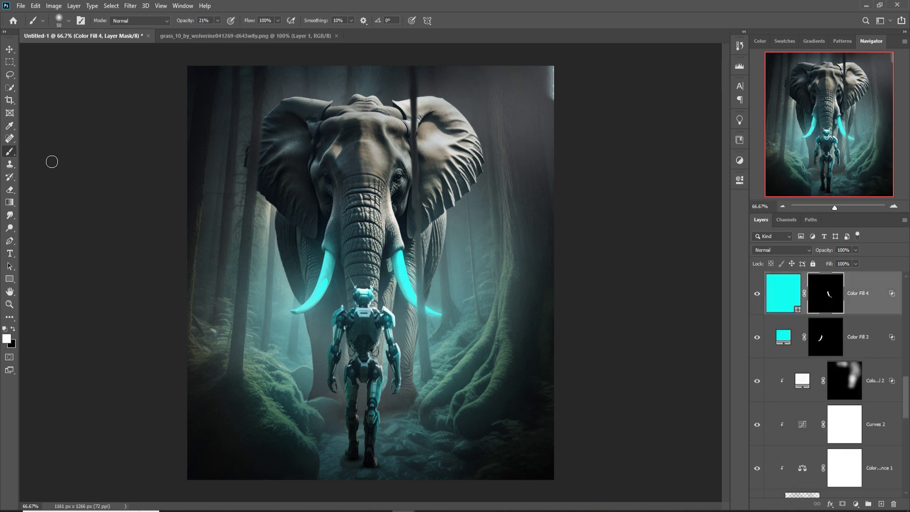
left_click(13, 330)
left_click(217, 20)
left_click_drag(217, 32, 229, 32)
left_click(758, 294)
left_click(759, 295)
- Paint black on the forest's teal fill mask to reduce the light on the mossy ground and path, enlarging the brush to 150 px
scroll(847, 378, "down", 5)
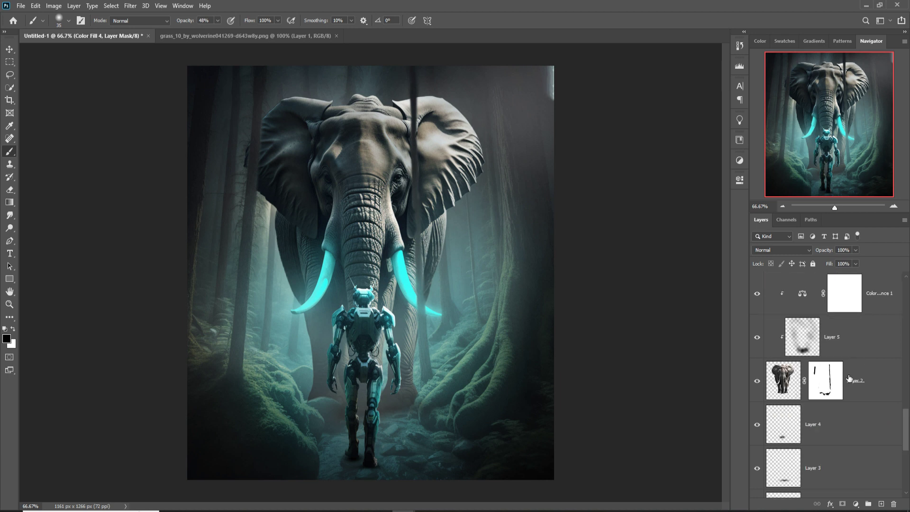
left_click(844, 432)
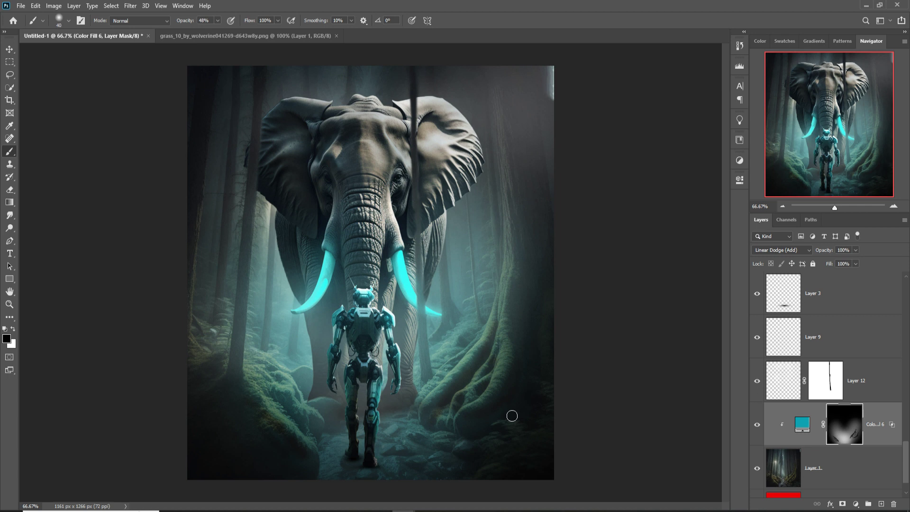
key("bracketright")
key("bracketright")
key("bracketright")
key("bracketright")
key("bracketright")
key("bracketright")
key("bracketright")
key("bracketright")
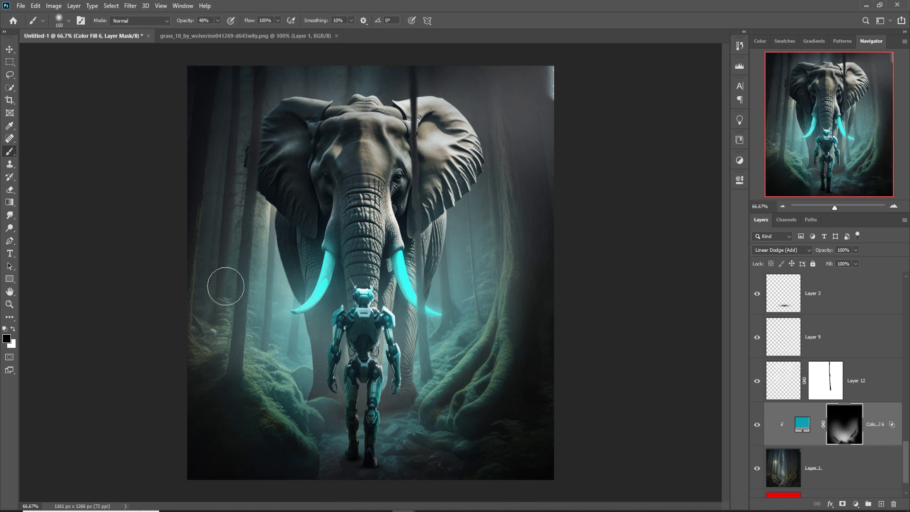
- Stamp all visible layers into a new layer above Color Fill 5 and convert it to a smart object
left_click(10, 49)
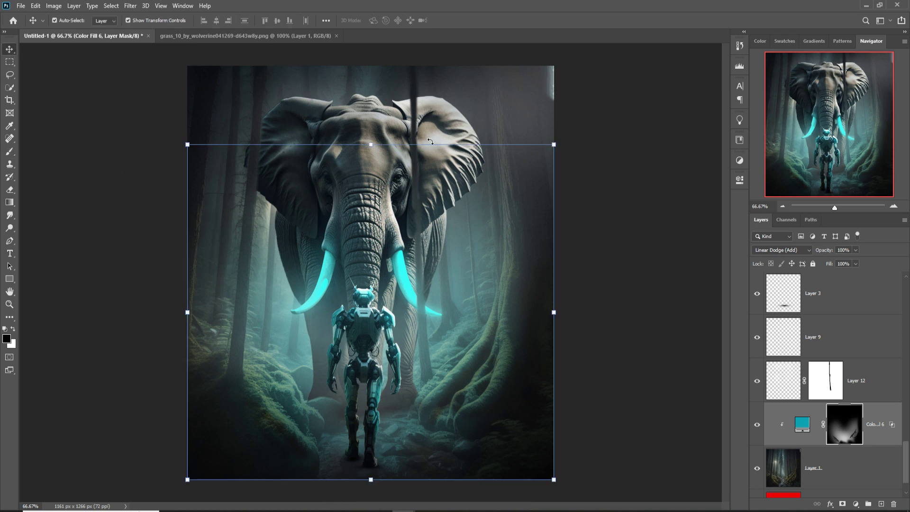
scroll(874, 304, "up", 6)
left_click(883, 294)
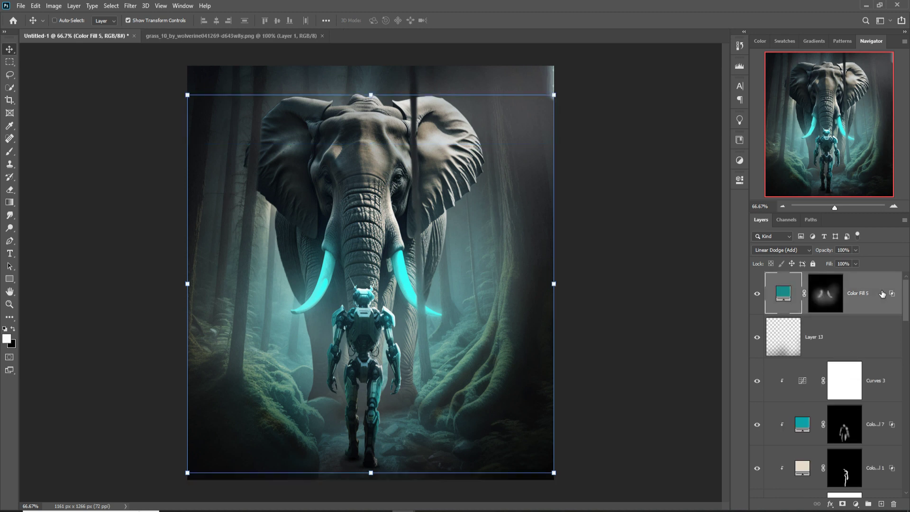
key("shift+ctrl+alt+e")
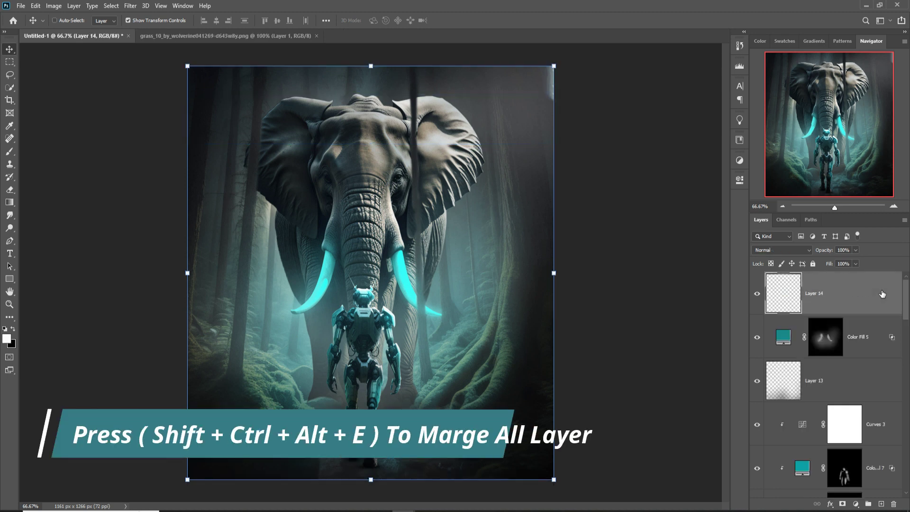
right_click(849, 291)
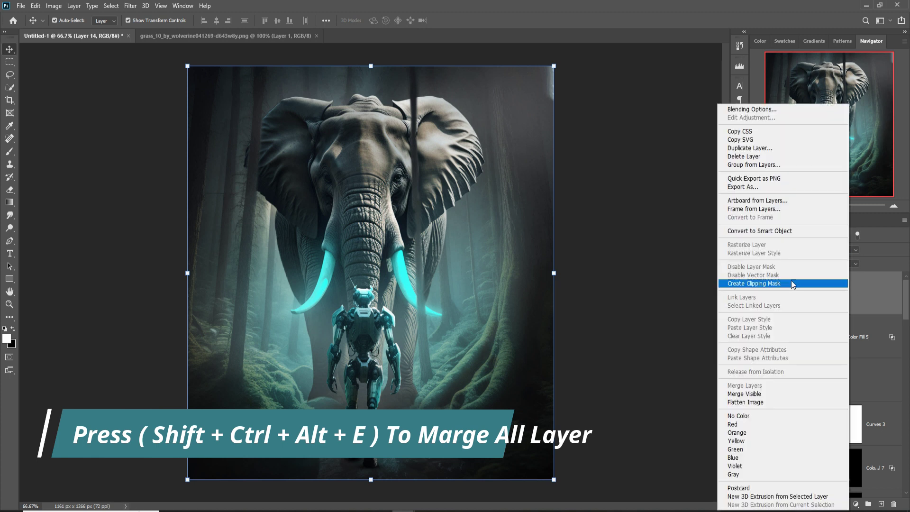
left_click(769, 232)
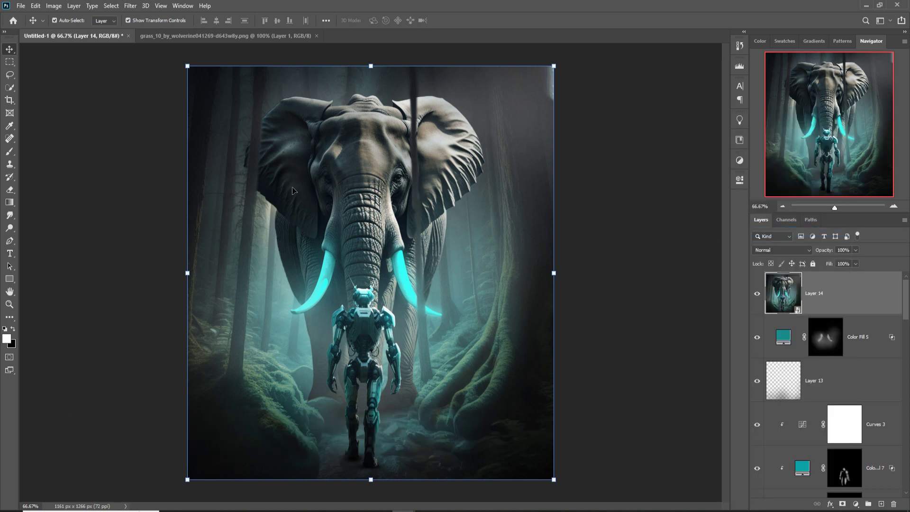
- Start the Camera Raw Filter on the merged layer and raise HSL saturation to +28 for Blues and +73 for Greens
left_click(137, 6)
left_click(157, 63)
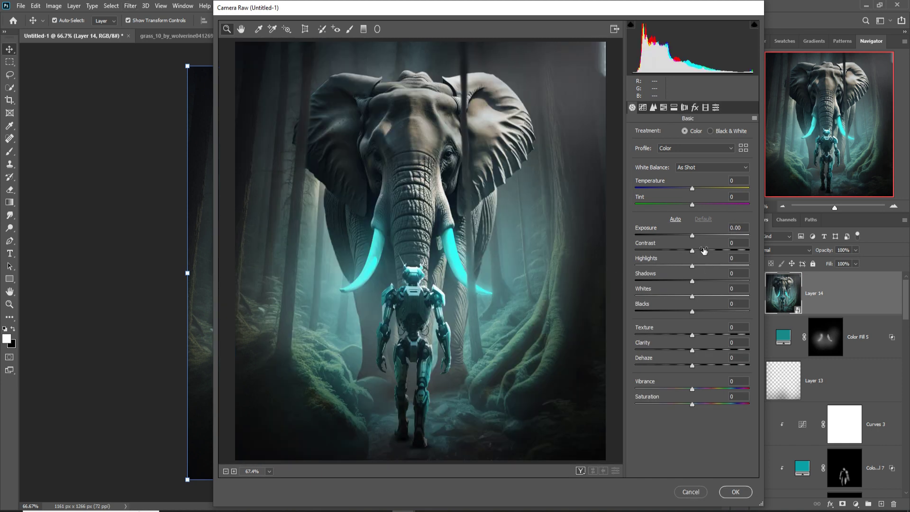
left_click(664, 108)
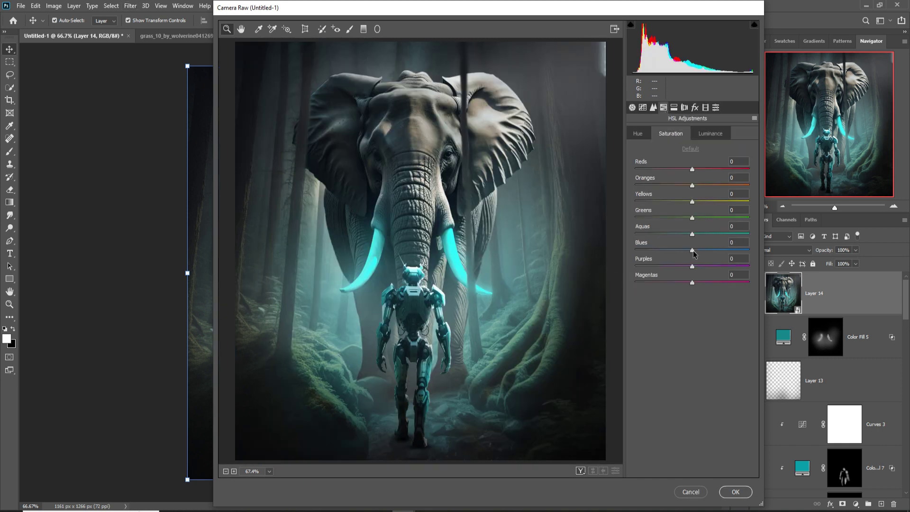
left_click_drag(693, 254, 704, 253)
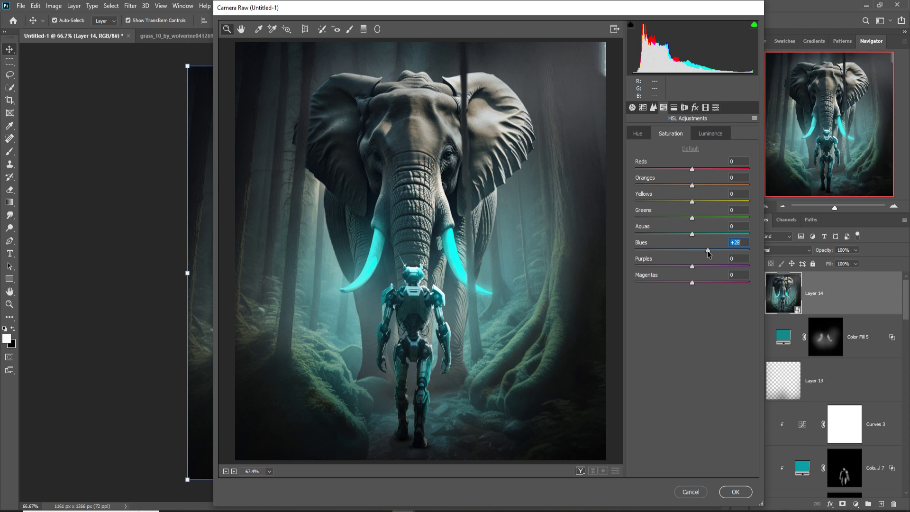
left_click_drag(692, 220, 734, 216)
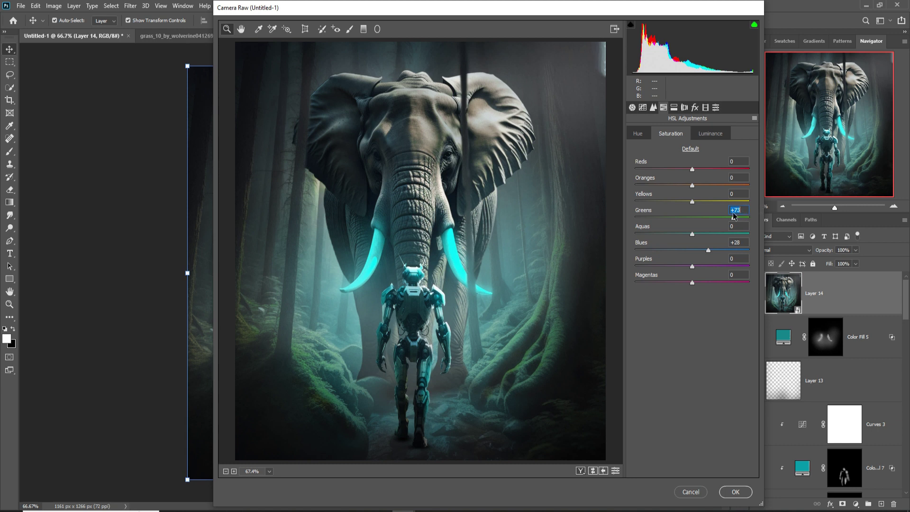
- Set the HSL Greens hue to +12, and the saturation to +68 for Greens and +33 for Aquas
left_click(640, 135)
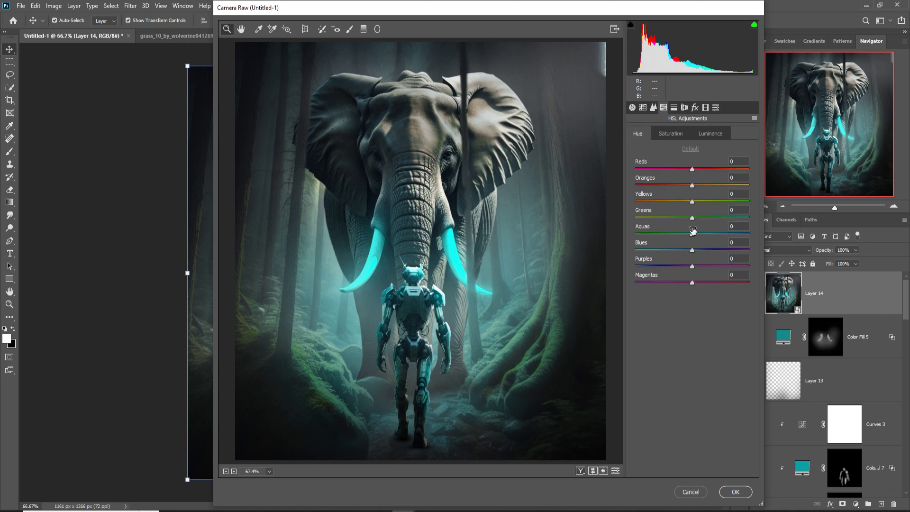
left_click_drag(693, 219, 667, 217)
left_click_drag(648, 235, 699, 222)
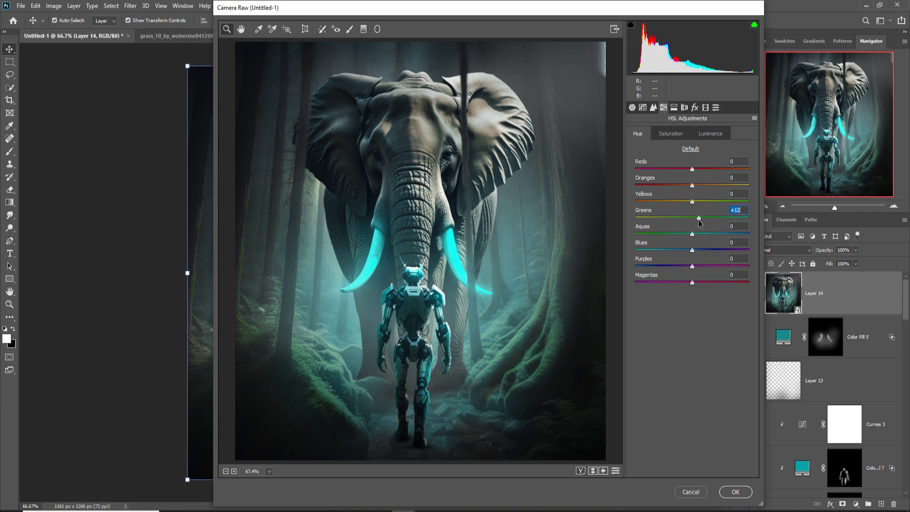
left_click(670, 133)
left_click_drag(693, 250, 711, 233)
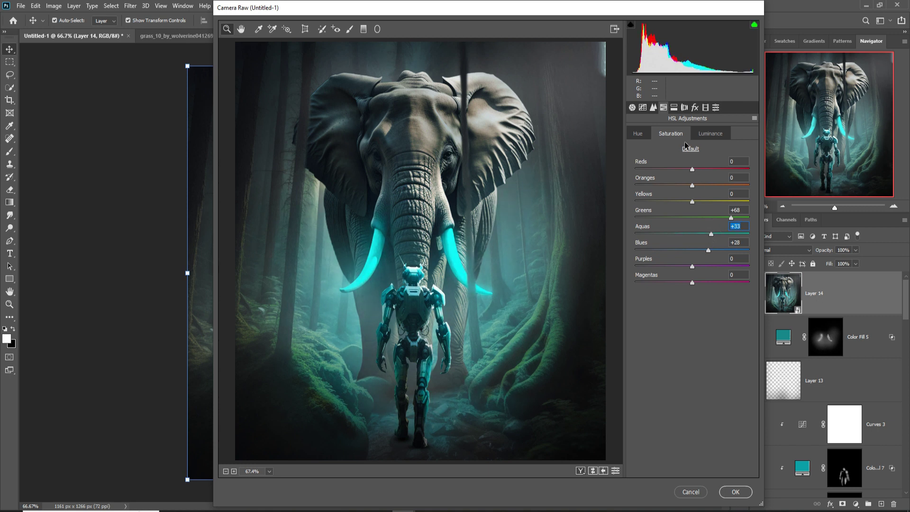
- Add a small amount of grain to the image and slightly lower the basic Shadows setting
left_click(696, 108)
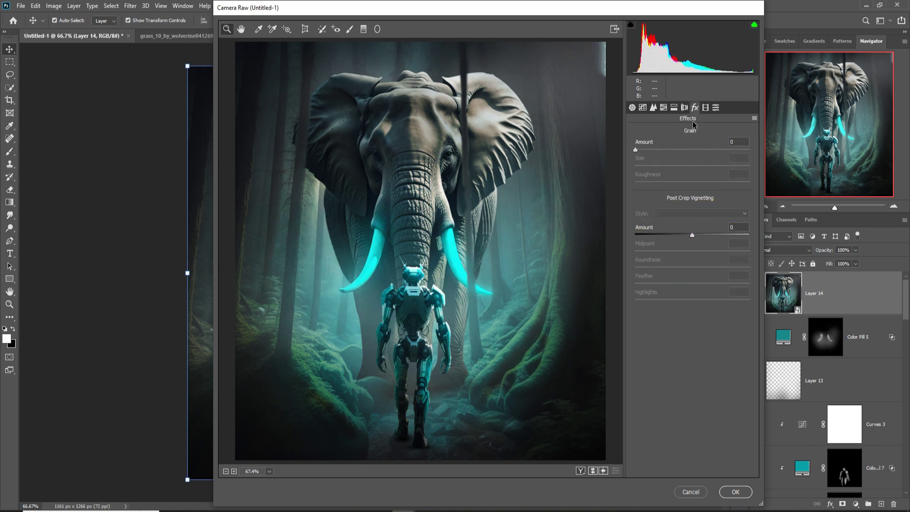
left_click_drag(636, 150, 647, 149)
left_click(633, 107)
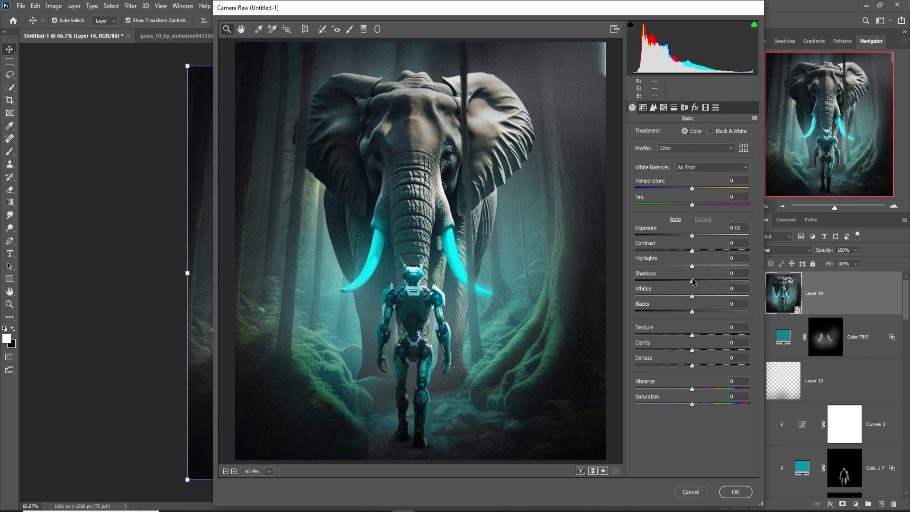
left_click_drag(693, 285, 689, 287)
- Set the parametric tone curve to Highlights +8, Lights +7, Darks -18 and Shadows +18
left_click(643, 108)
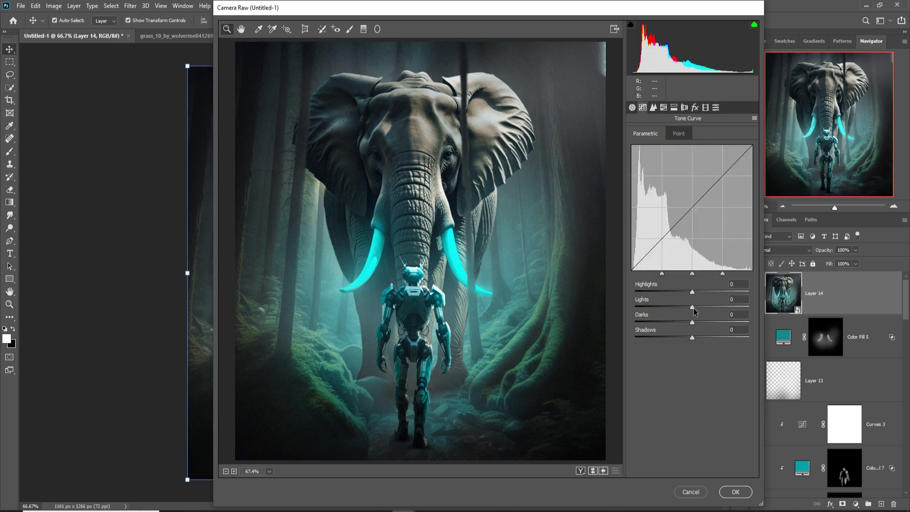
left_click_drag(693, 292, 701, 339)
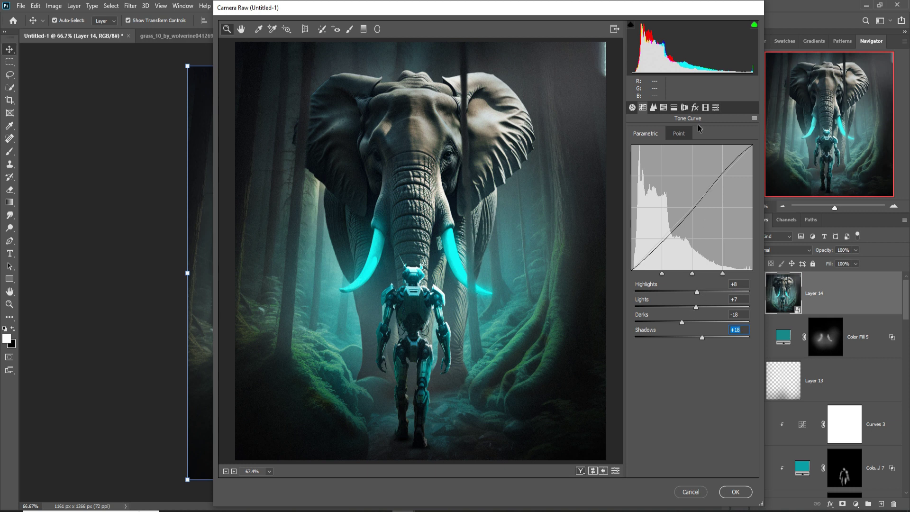
- Split-tone the highlights with hue 203 and saturation 11 and the shadows with hue 9 and saturation 8, and apply the Camera Raw Filter
left_click(674, 107)
left_click_drag(636, 147, 701, 147)
left_click(636, 164)
left_click_drag(636, 163, 647, 163)
mouse_move(636, 222)
left_mouse_down()
mouse_move(696, 224)
mouse_move(644, 238)
mouse_move(674, 223)
mouse_move(625, 231)
mouse_move(653, 232)
mouse_move(638, 233)
left_mouse_up()
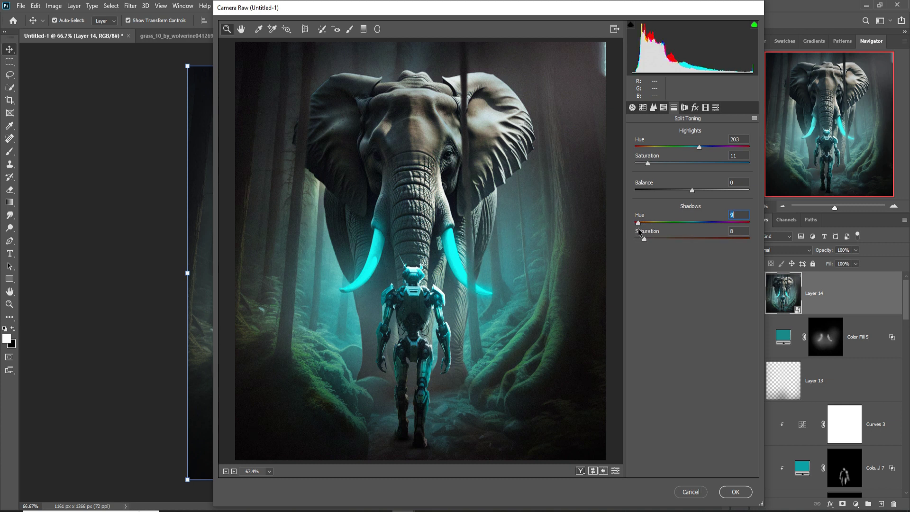
left_click(735, 492)
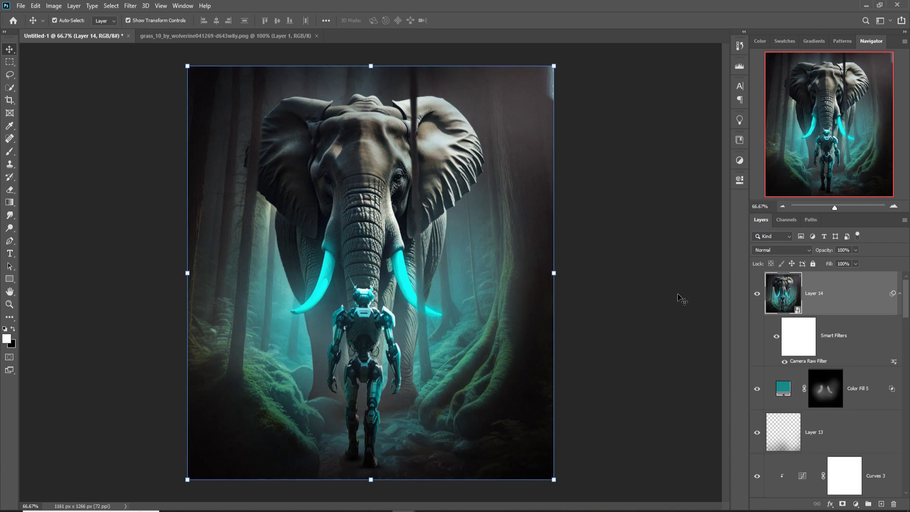